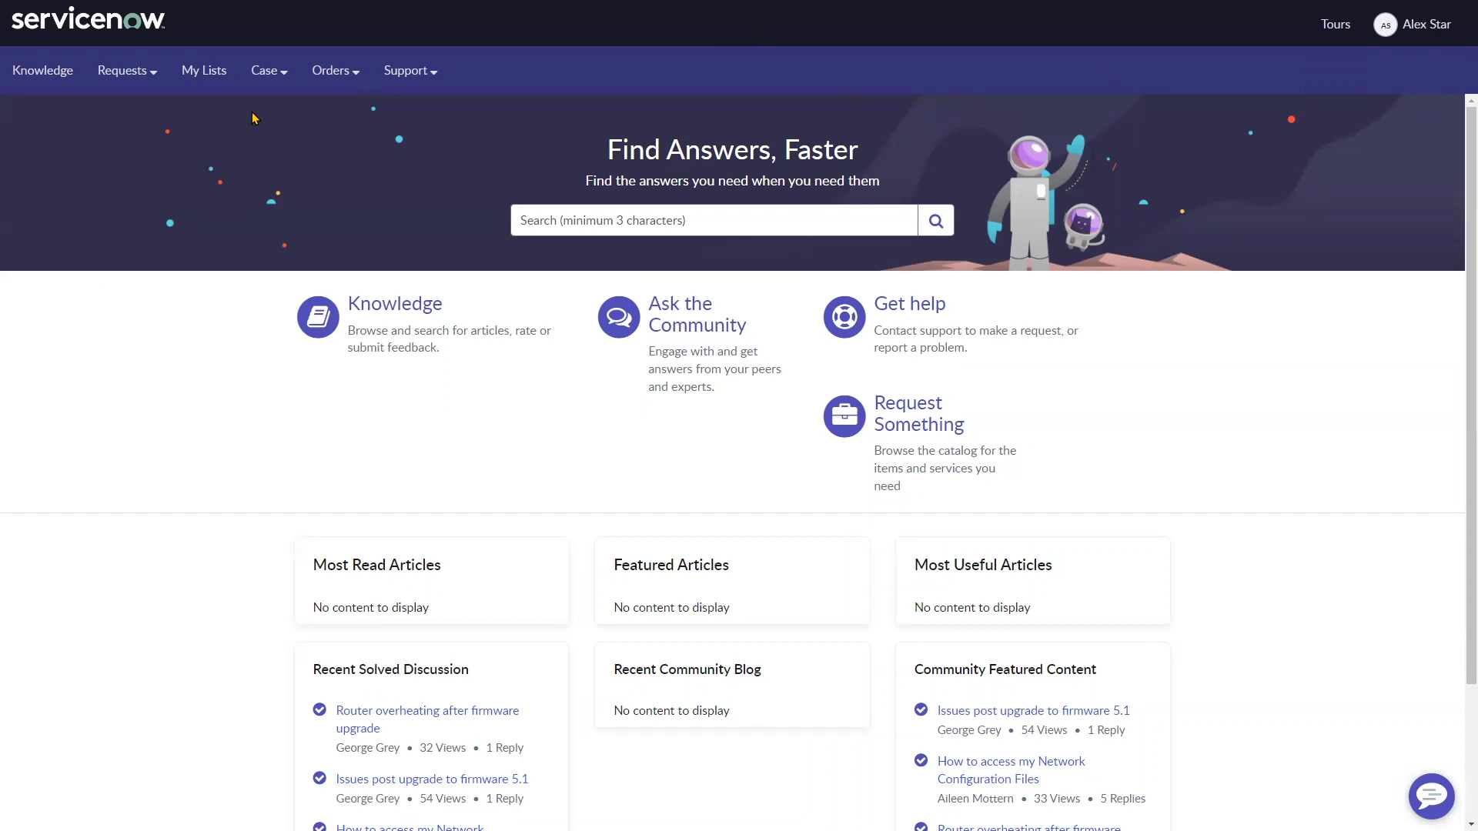
Step: Start a new order from the Orders menu, keeping Star Tech Services as the account
{"action": "left_click", "coordinate": [359, 80]}
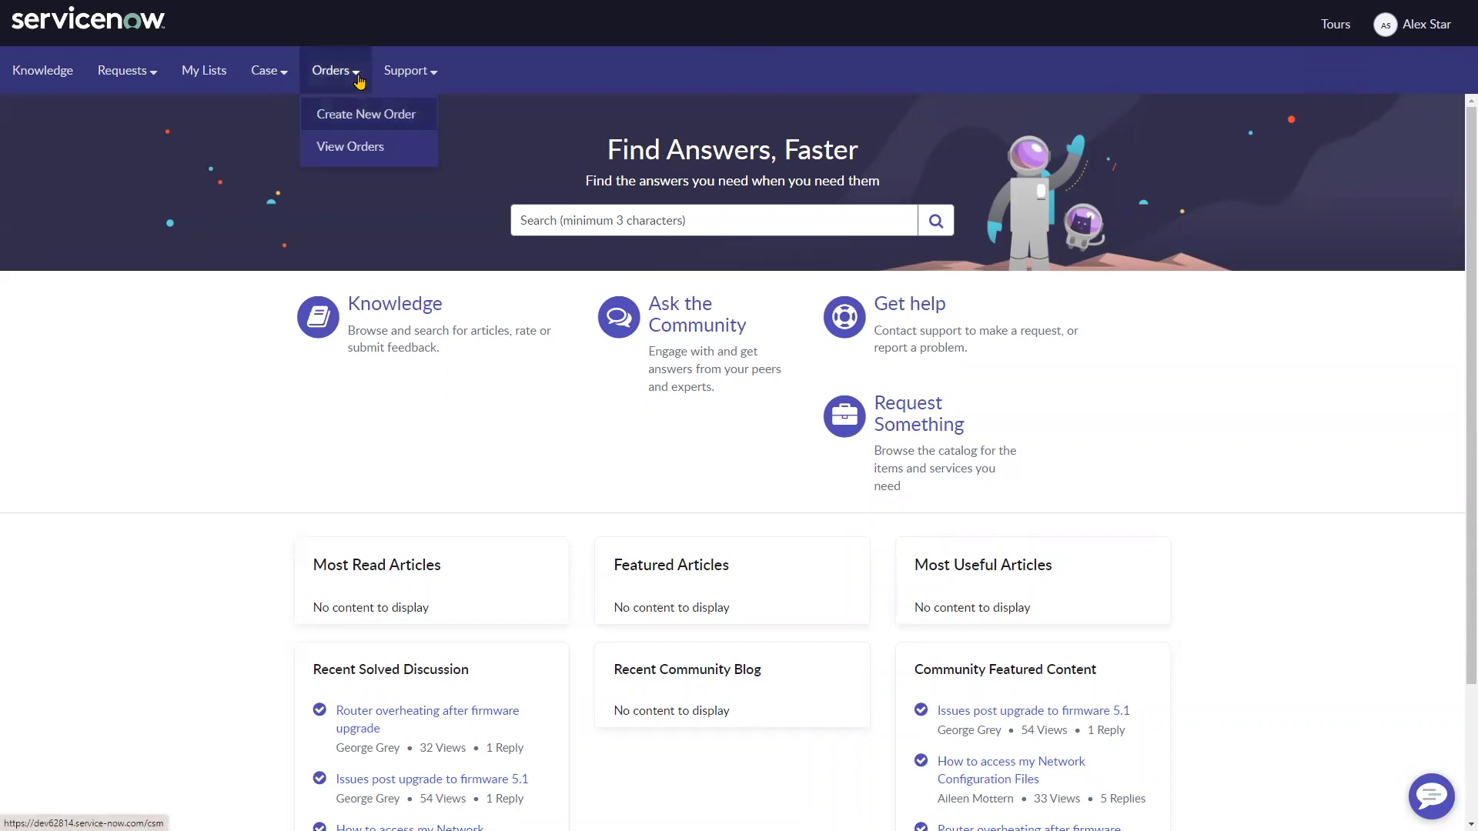
{"action": "left_click", "coordinate": [364, 122]}
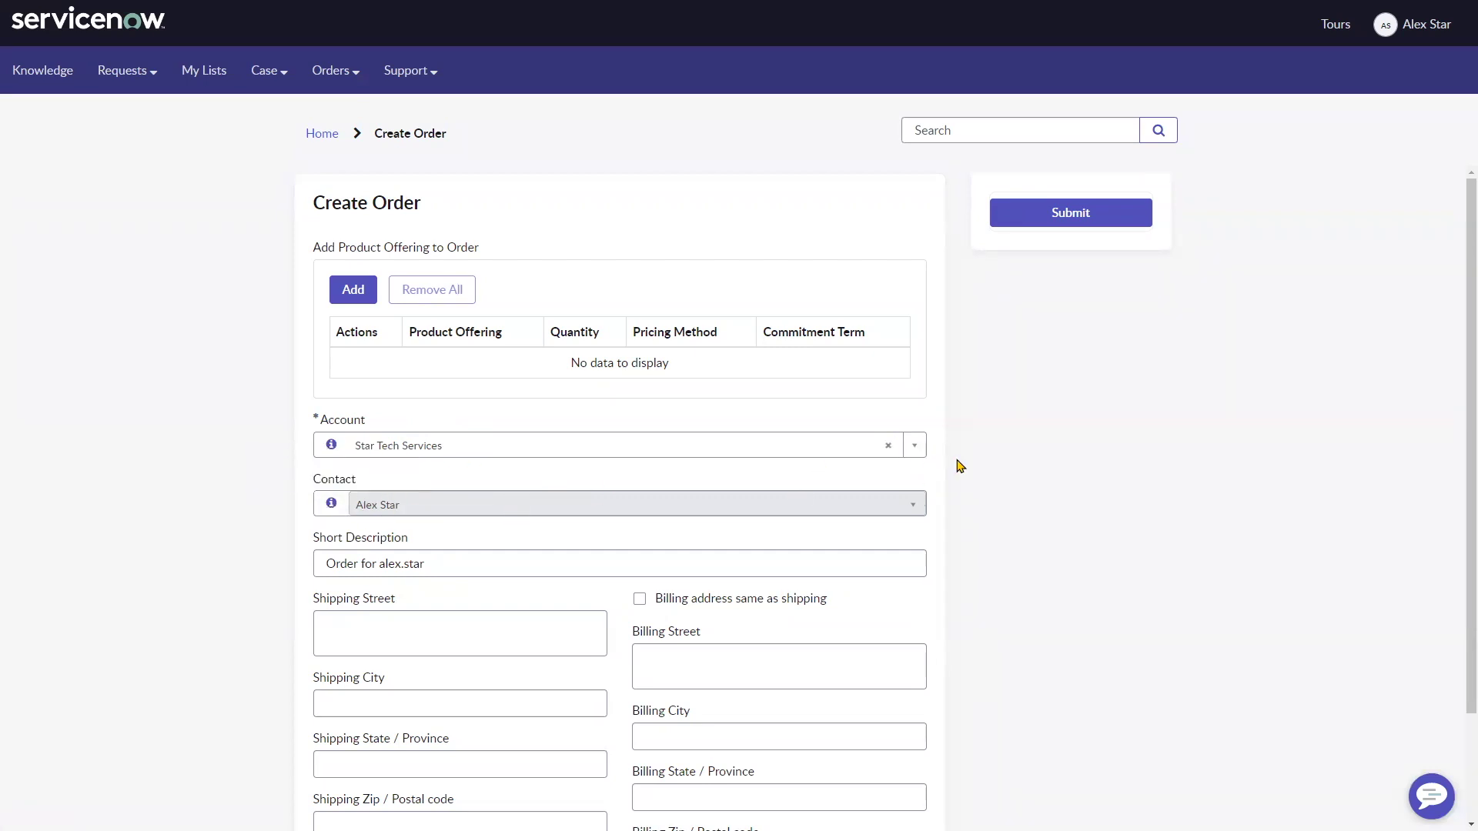
{"action": "left_click", "coordinate": [915, 446]}
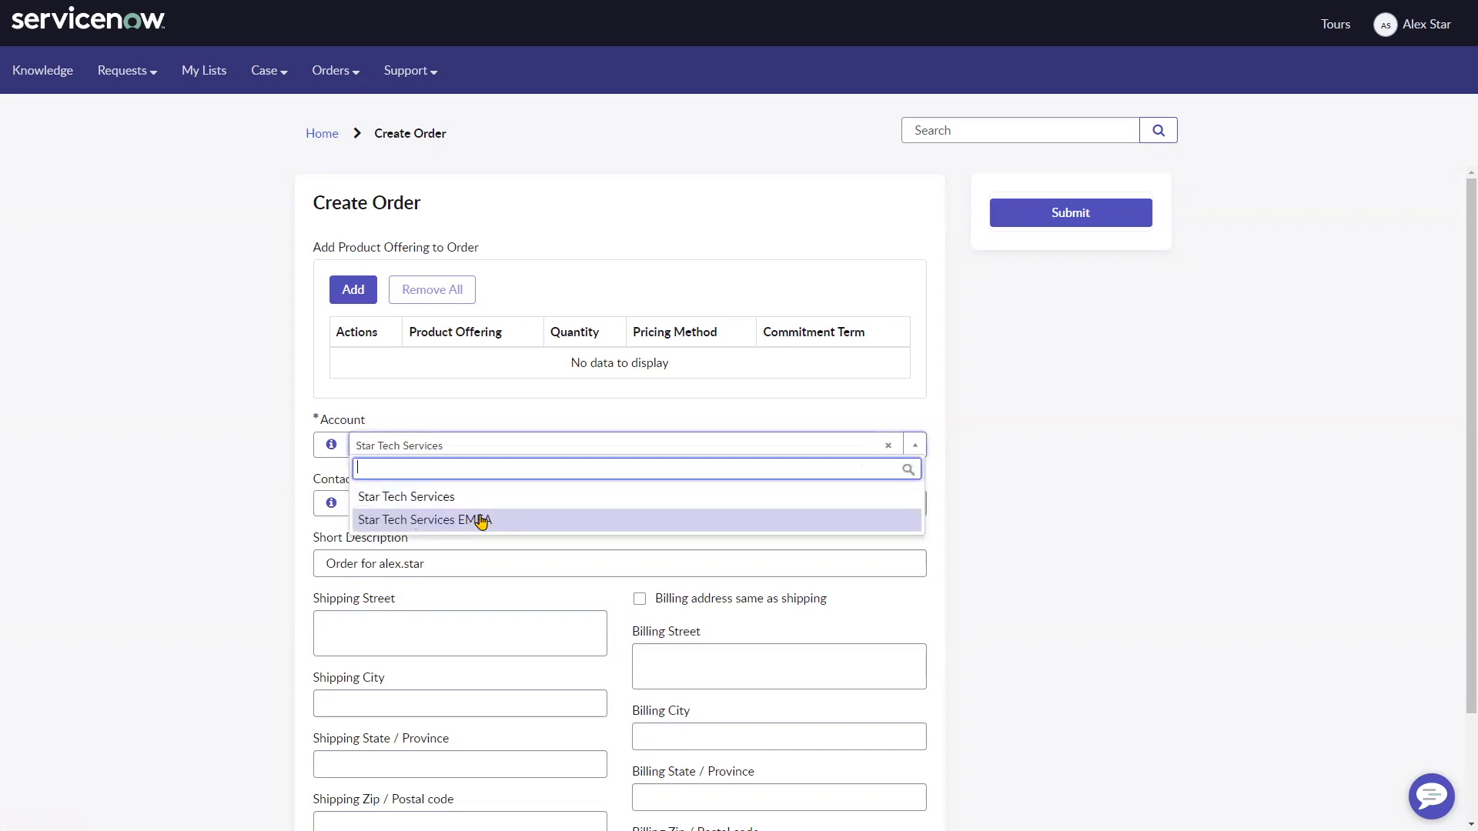
{"action": "left_click", "coordinate": [254, 475]}
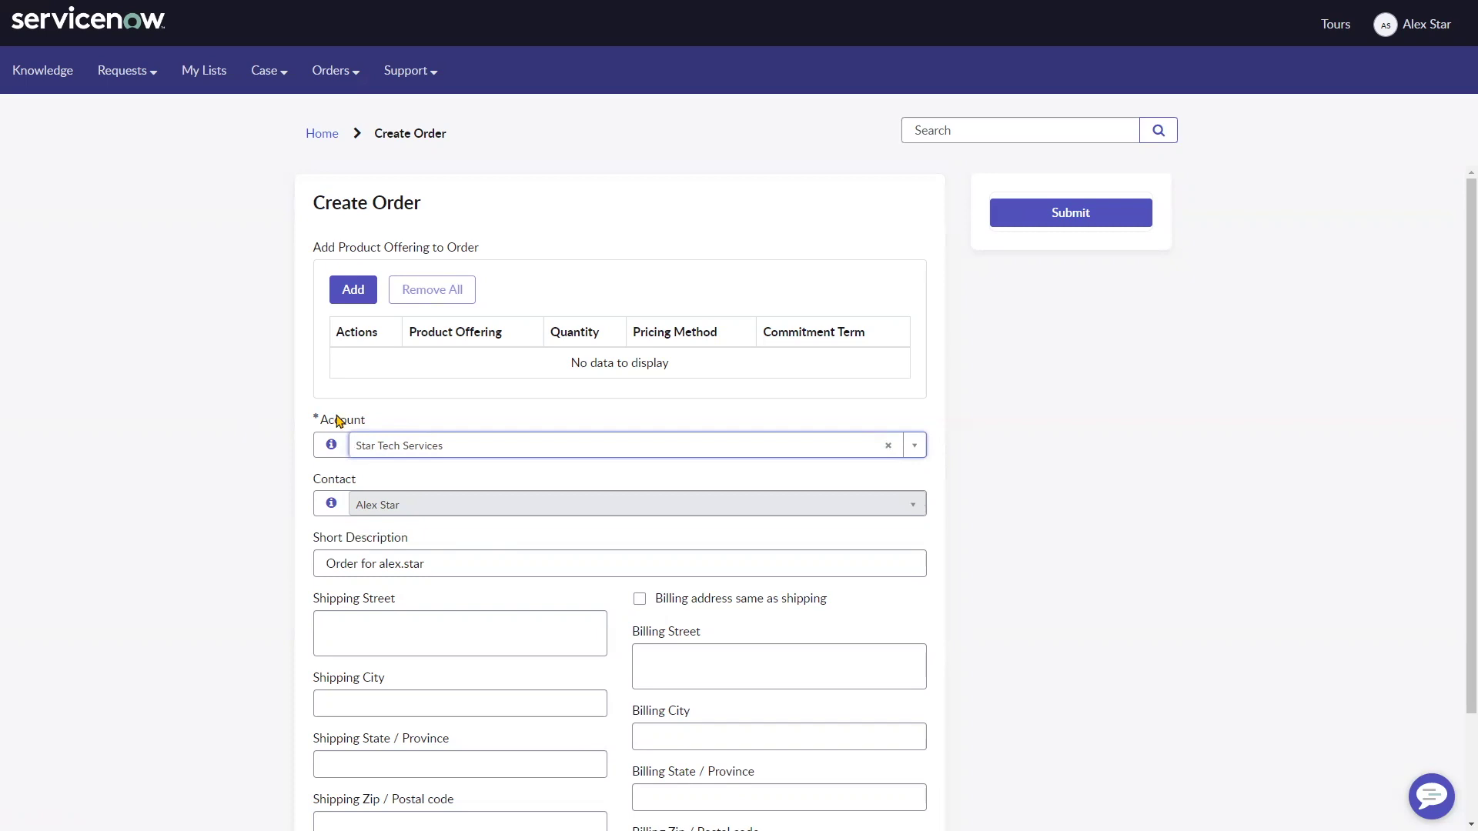
{"action": "left_click", "coordinate": [344, 491]}
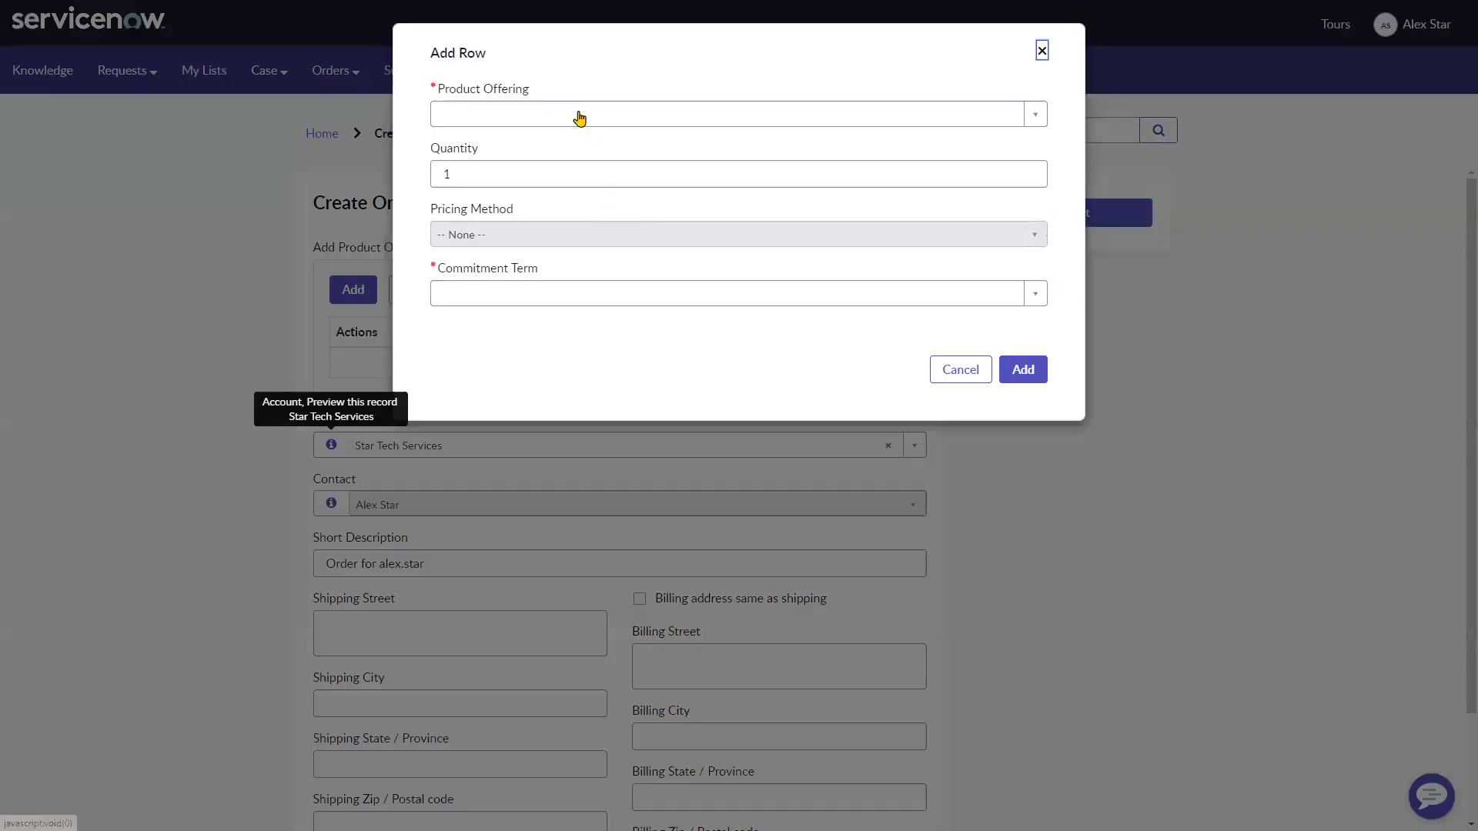
Step: Choose Wireless Mouse Z3700 from the product offering list for the new line
{"action": "left_click", "coordinate": [1016, 116]}
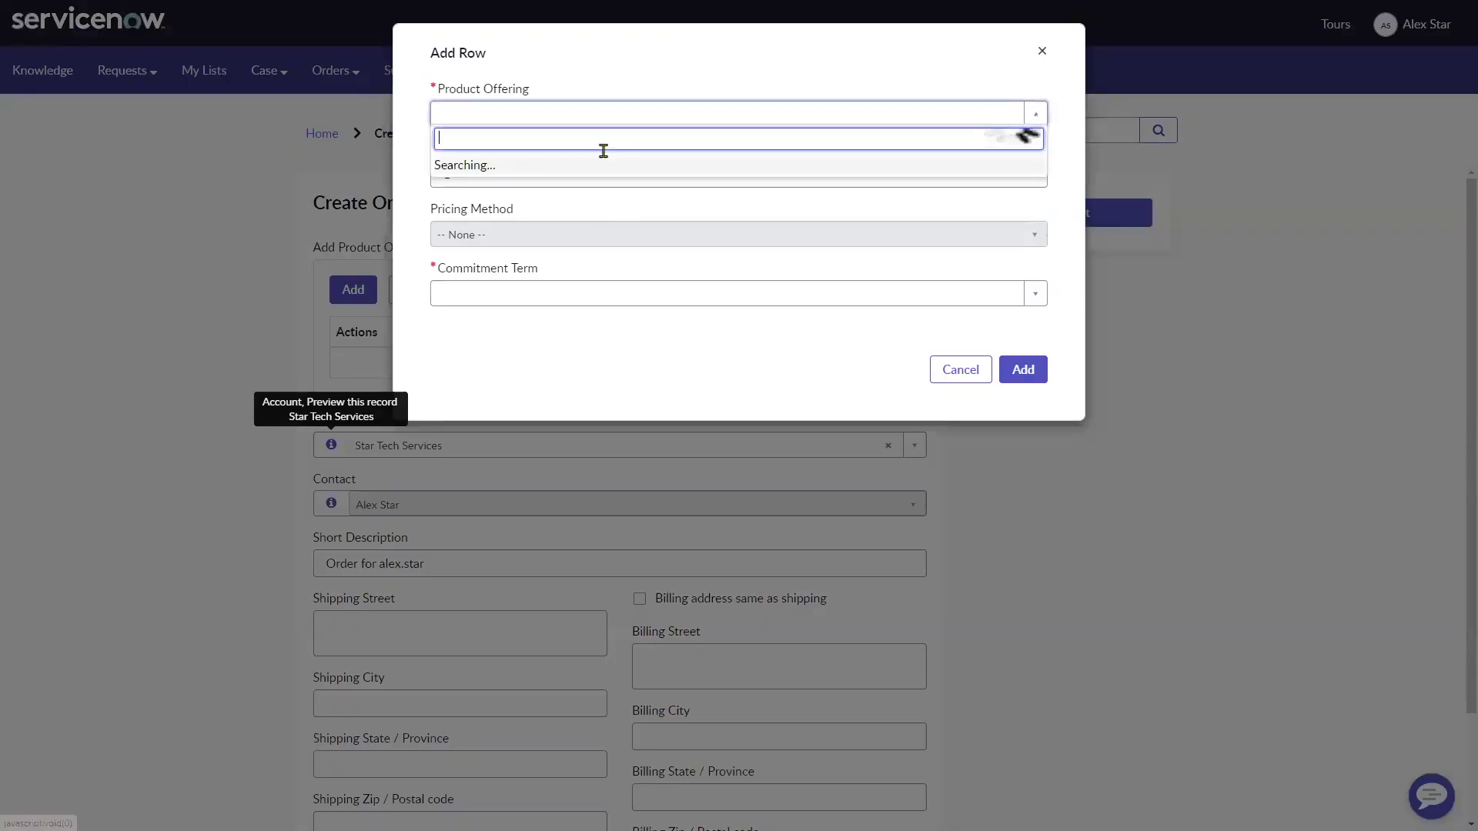
{"action": "scroll", "coordinate": [583, 227], "scroll_direction": "down", "scroll_amount": 10}
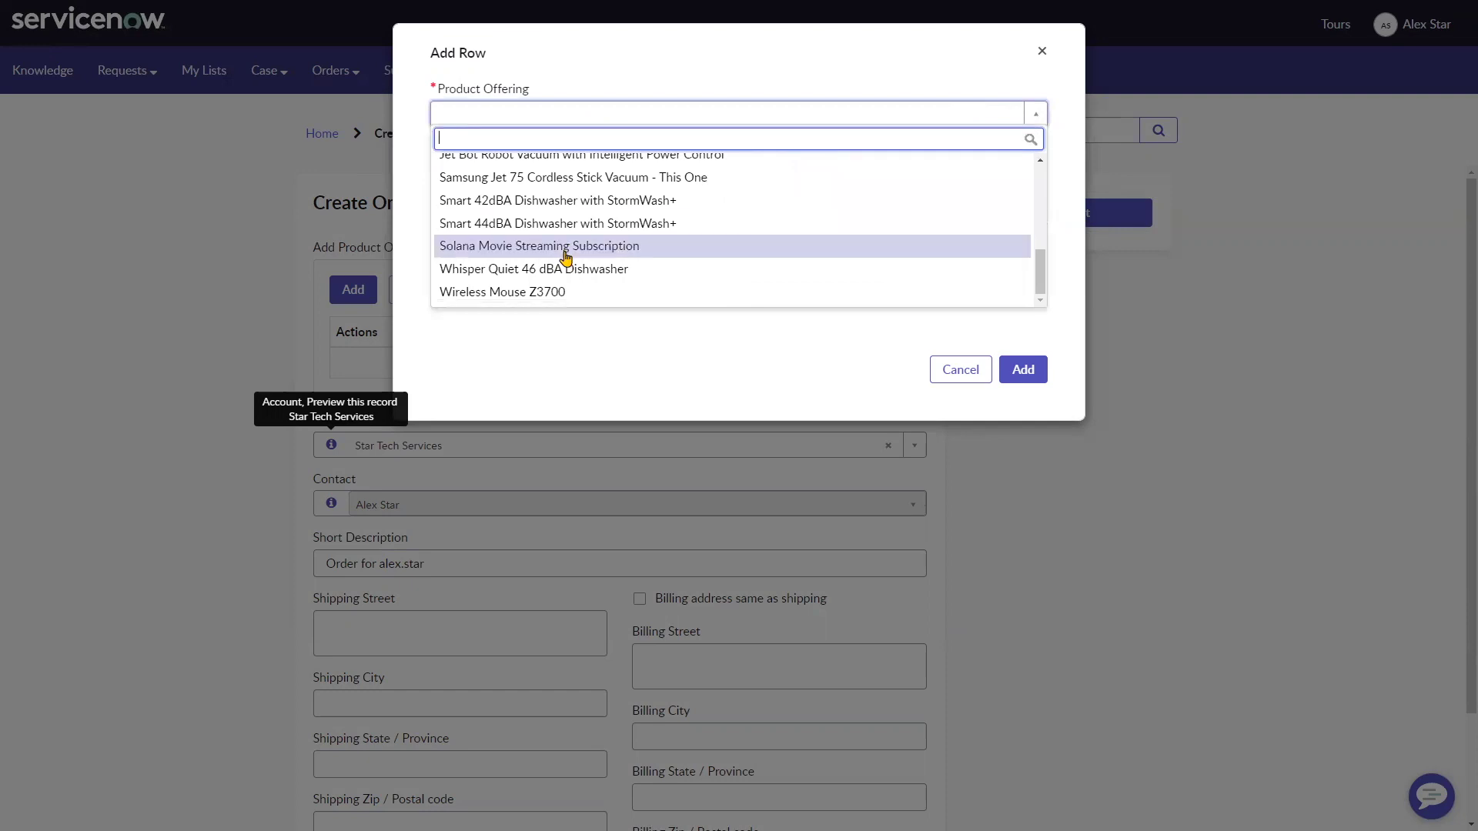
{"action": "scroll", "coordinate": [566, 258], "scroll_direction": "up", "scroll_amount": 10}
{"action": "scroll", "coordinate": [566, 258], "scroll_direction": "down", "scroll_amount": 10}
{"action": "scroll", "coordinate": [565, 258], "scroll_direction": "up", "scroll_amount": 5}
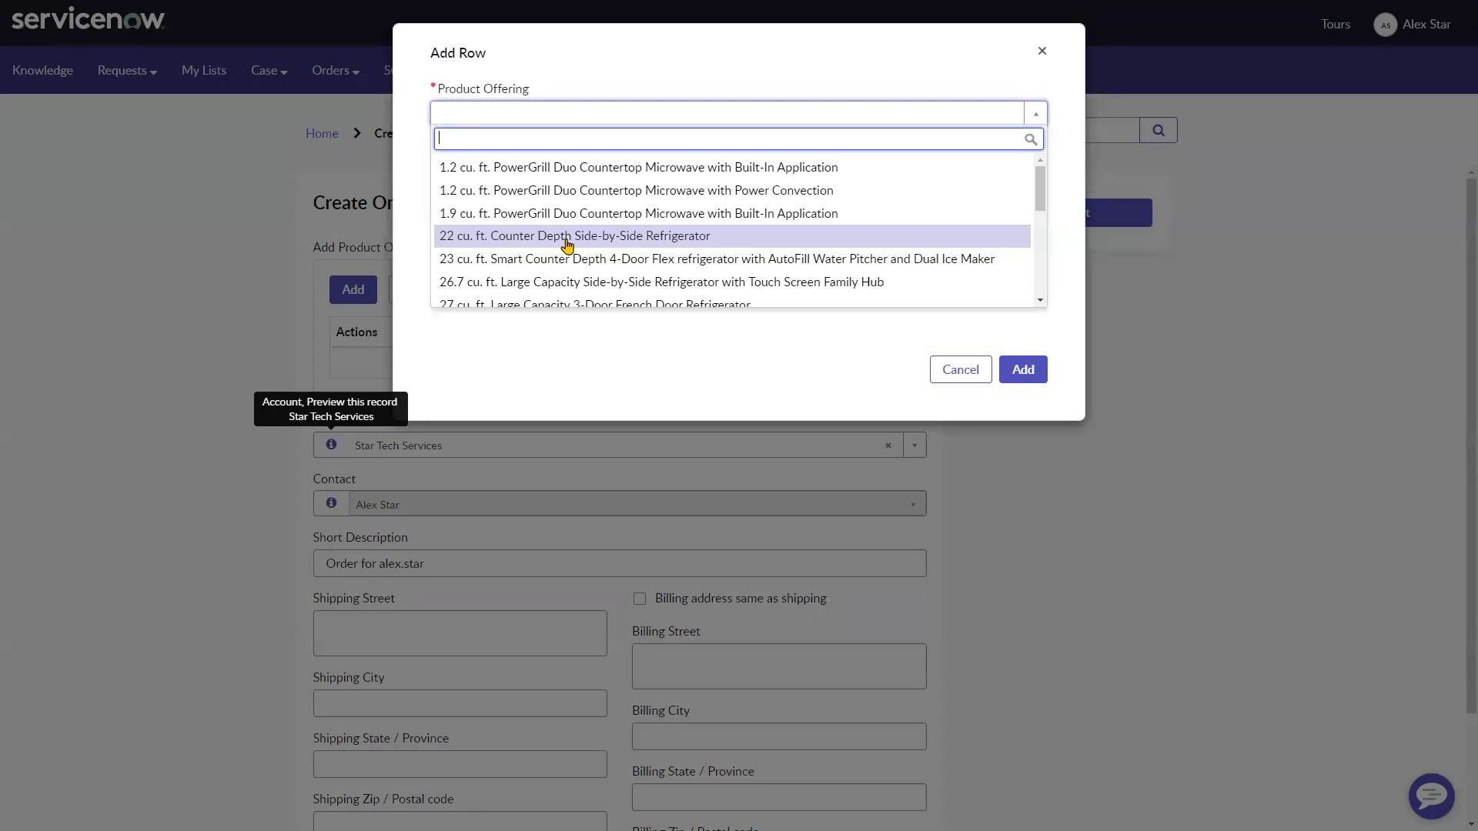
{"action": "scroll", "coordinate": [567, 245], "scroll_direction": "down", "scroll_amount": 10}
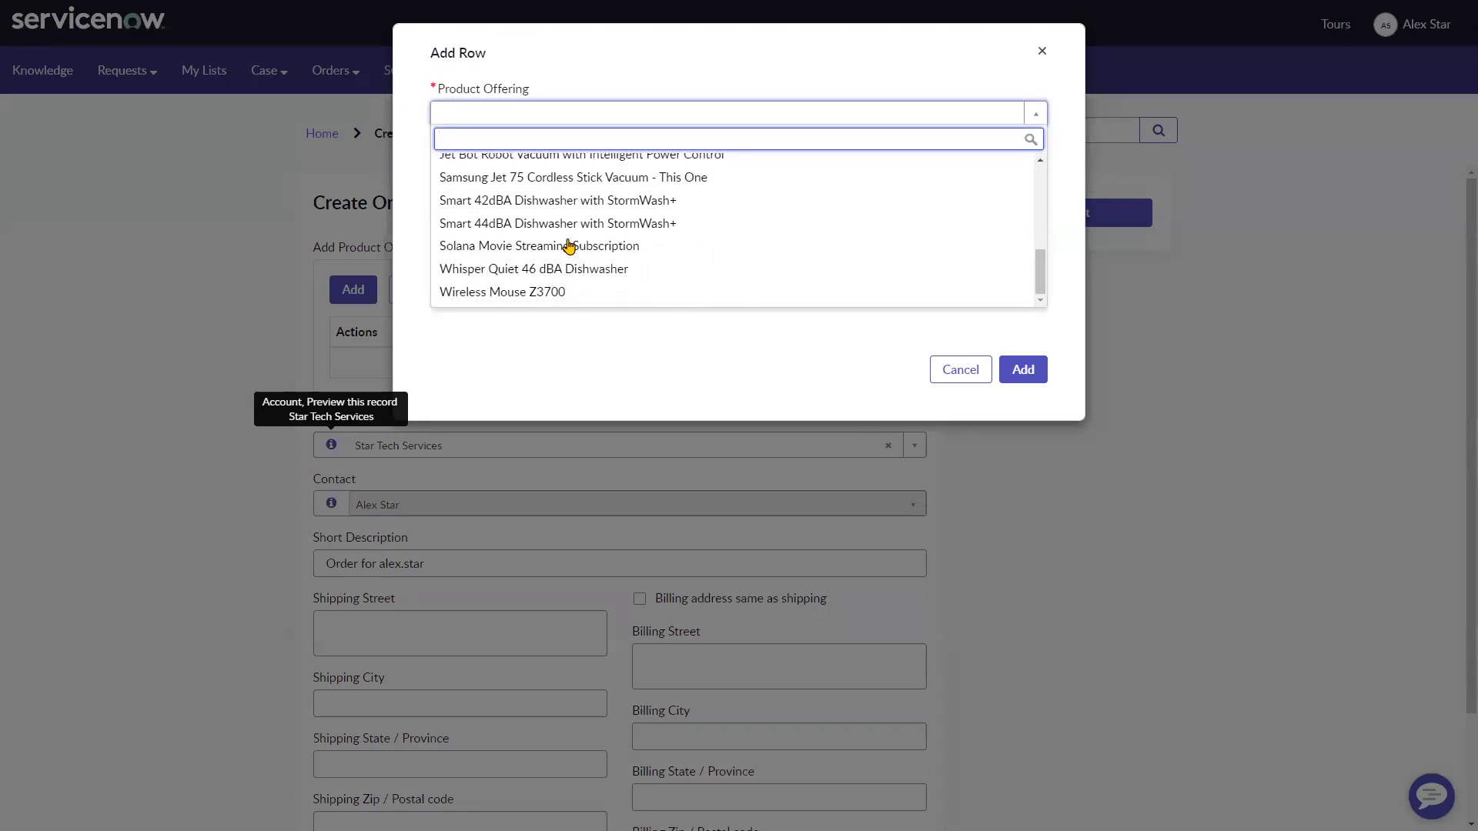
{"action": "left_click", "coordinate": [474, 292]}
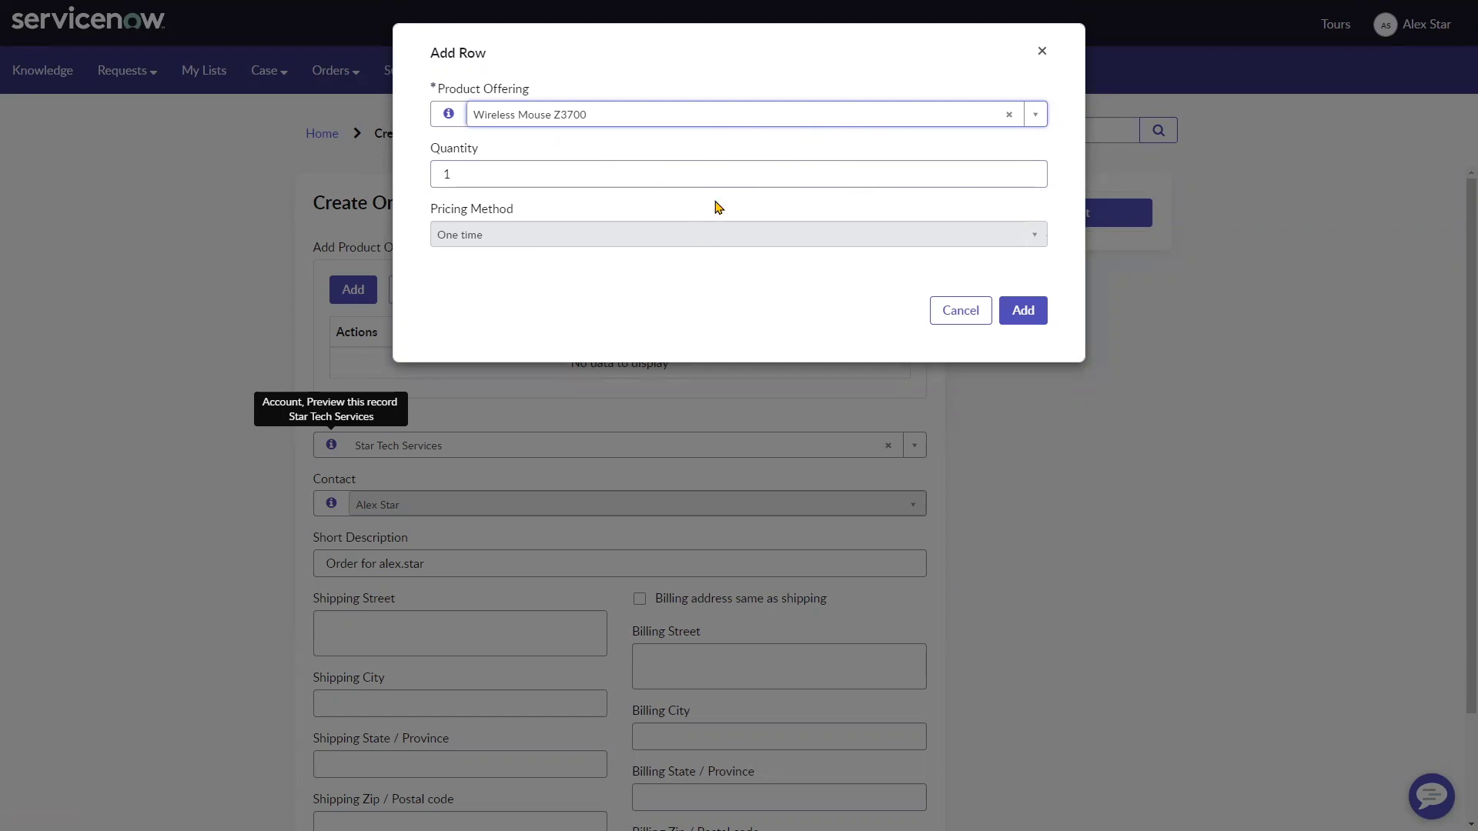
Step: Switch the line to Solana Movie Streaming Subscription with an Annual commitment term and add it
{"action": "left_click", "coordinate": [1035, 116]}
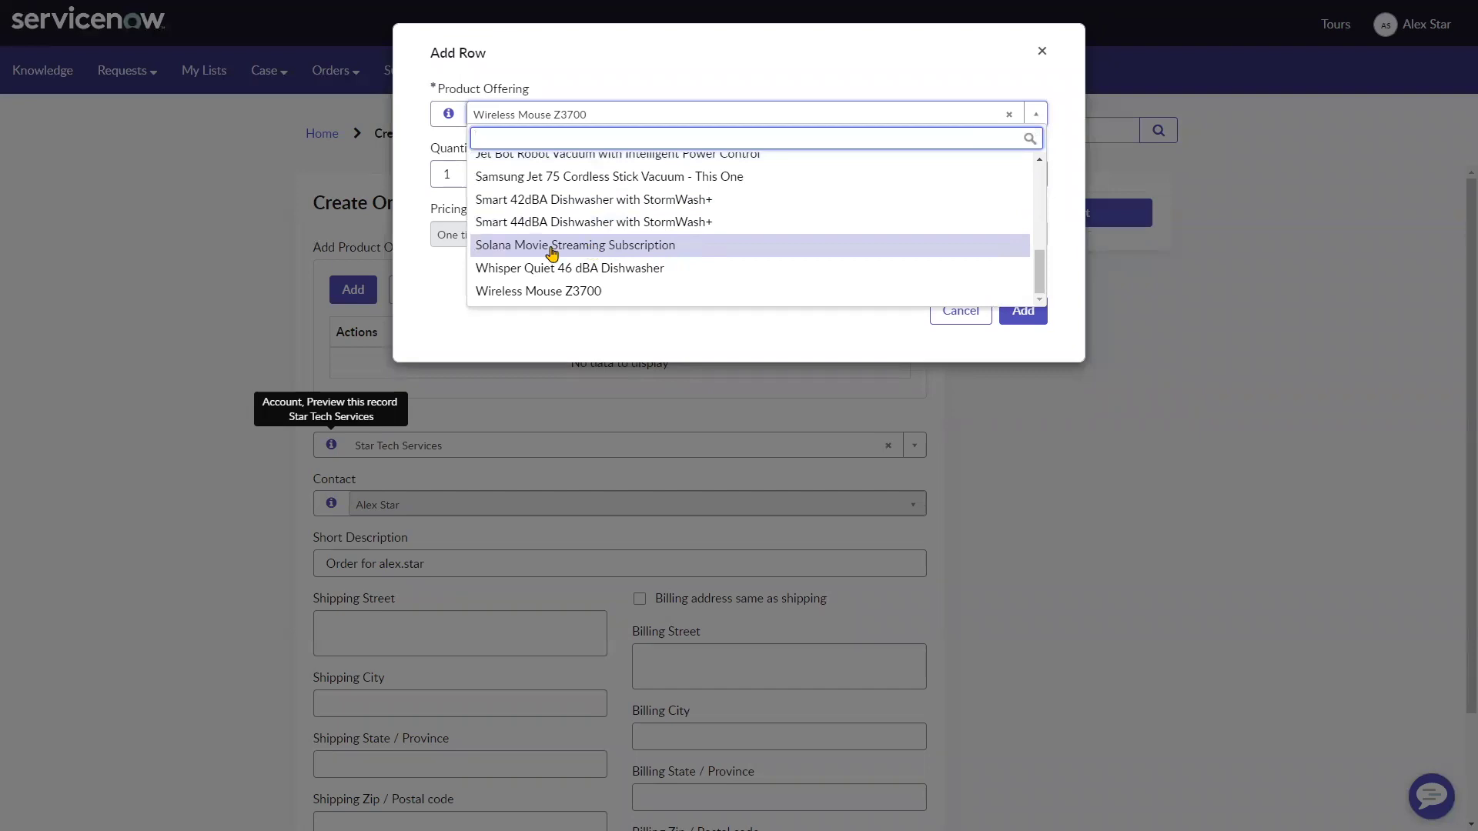
{"action": "left_click", "coordinate": [552, 247]}
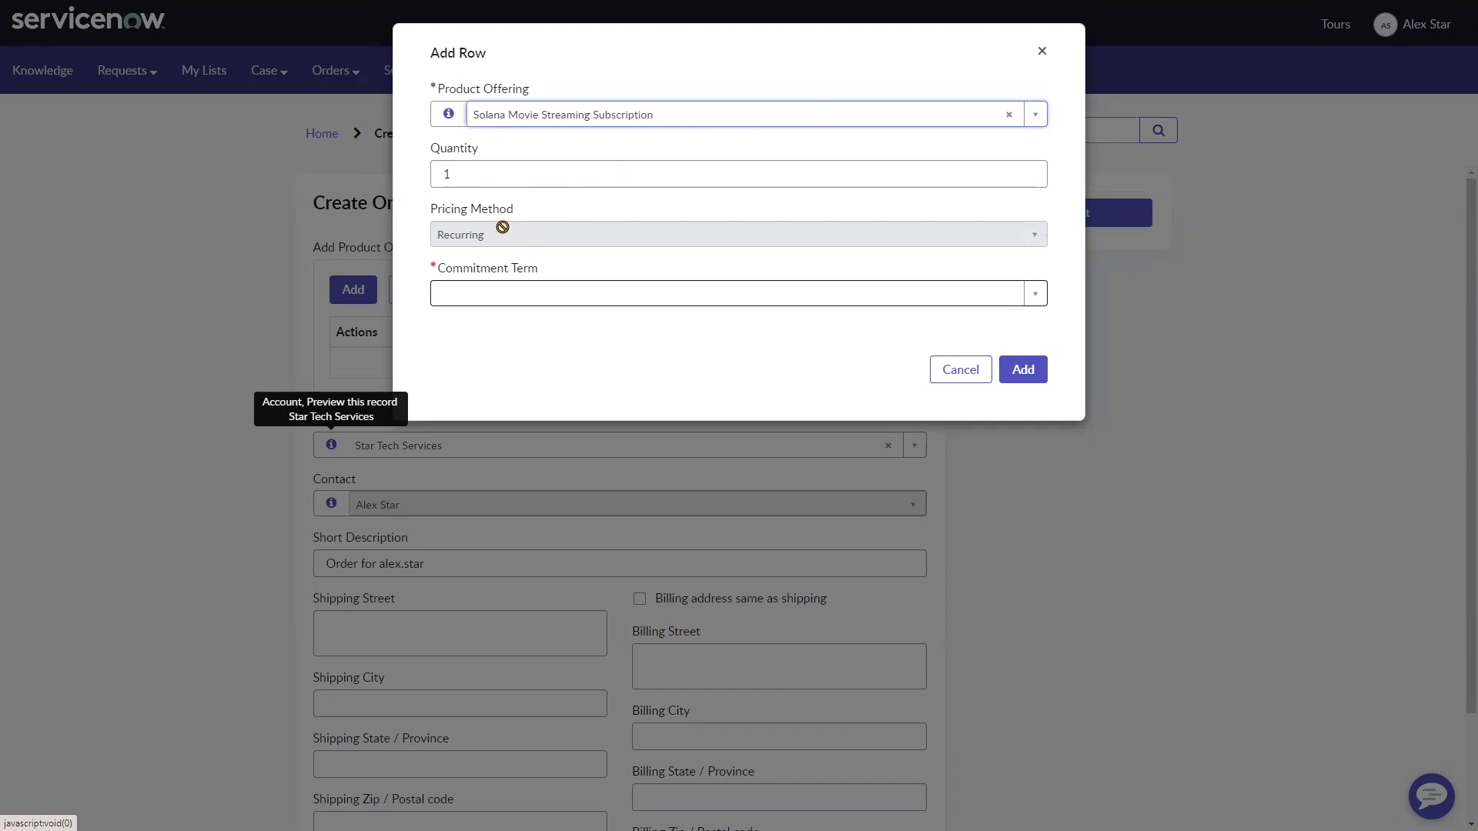
{"action": "left_click", "coordinate": [538, 296]}
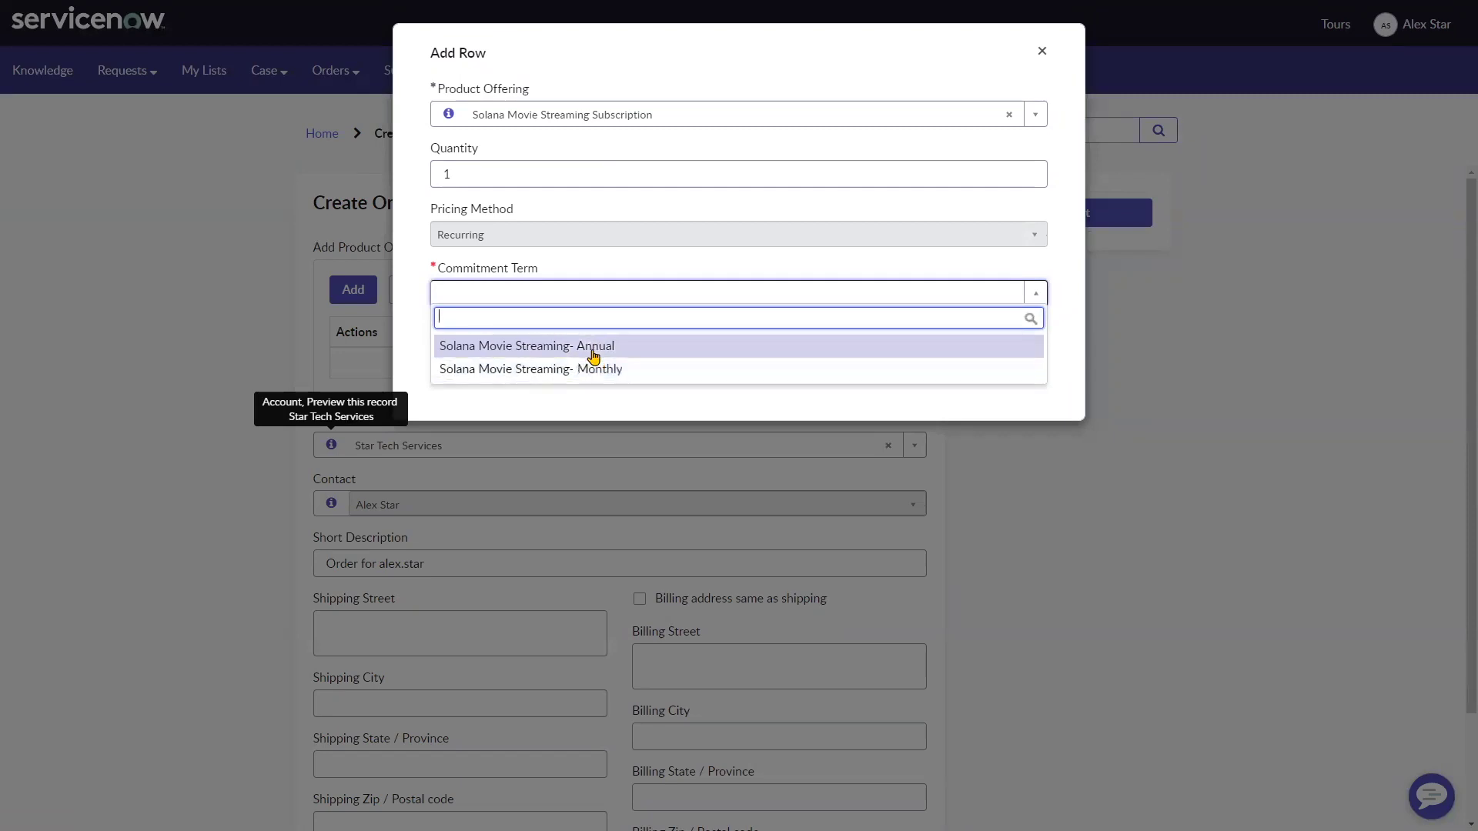
{"action": "left_click", "coordinate": [594, 353]}
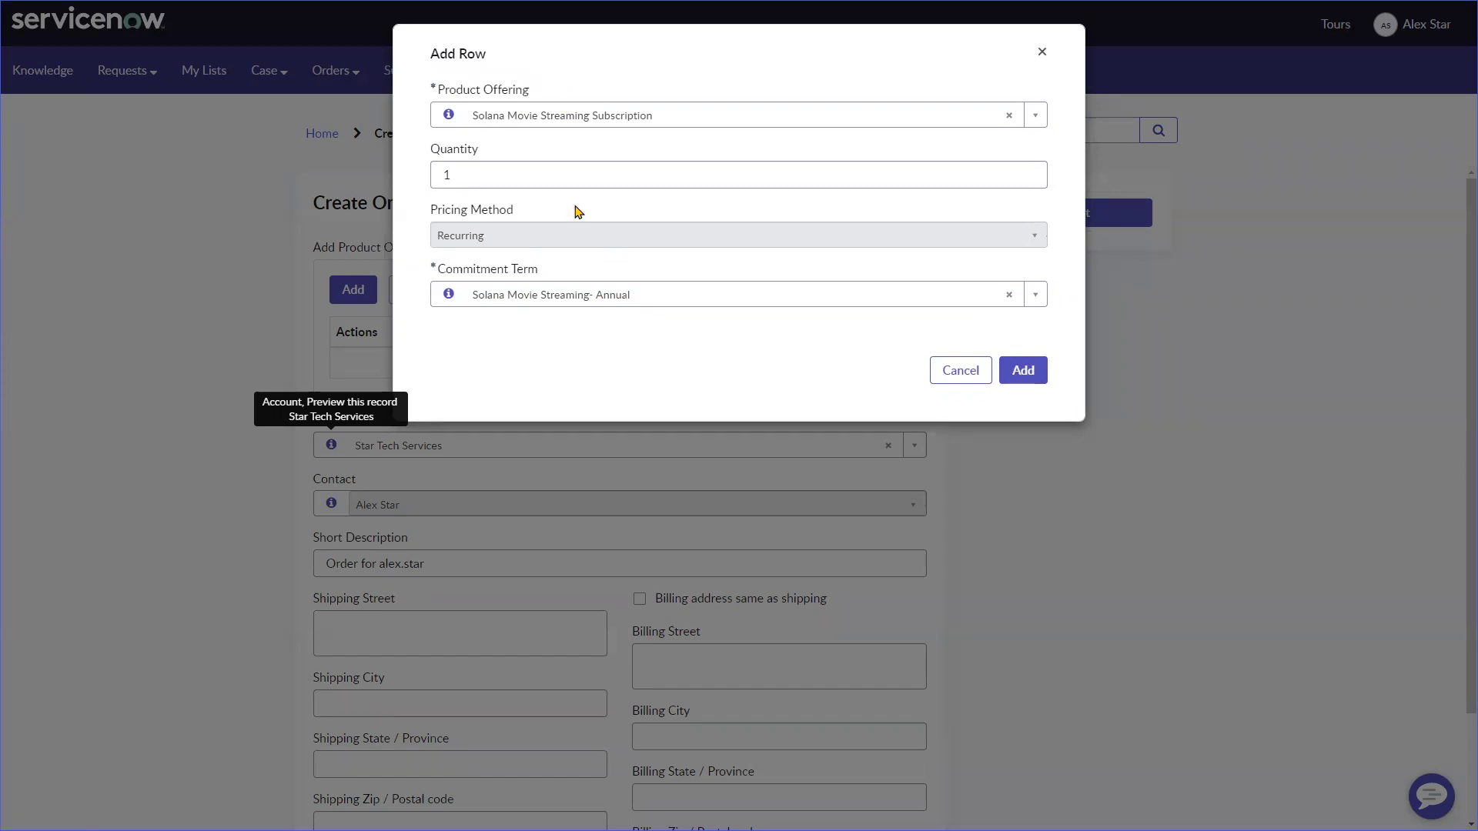
{"action": "left_click", "coordinate": [1023, 369]}
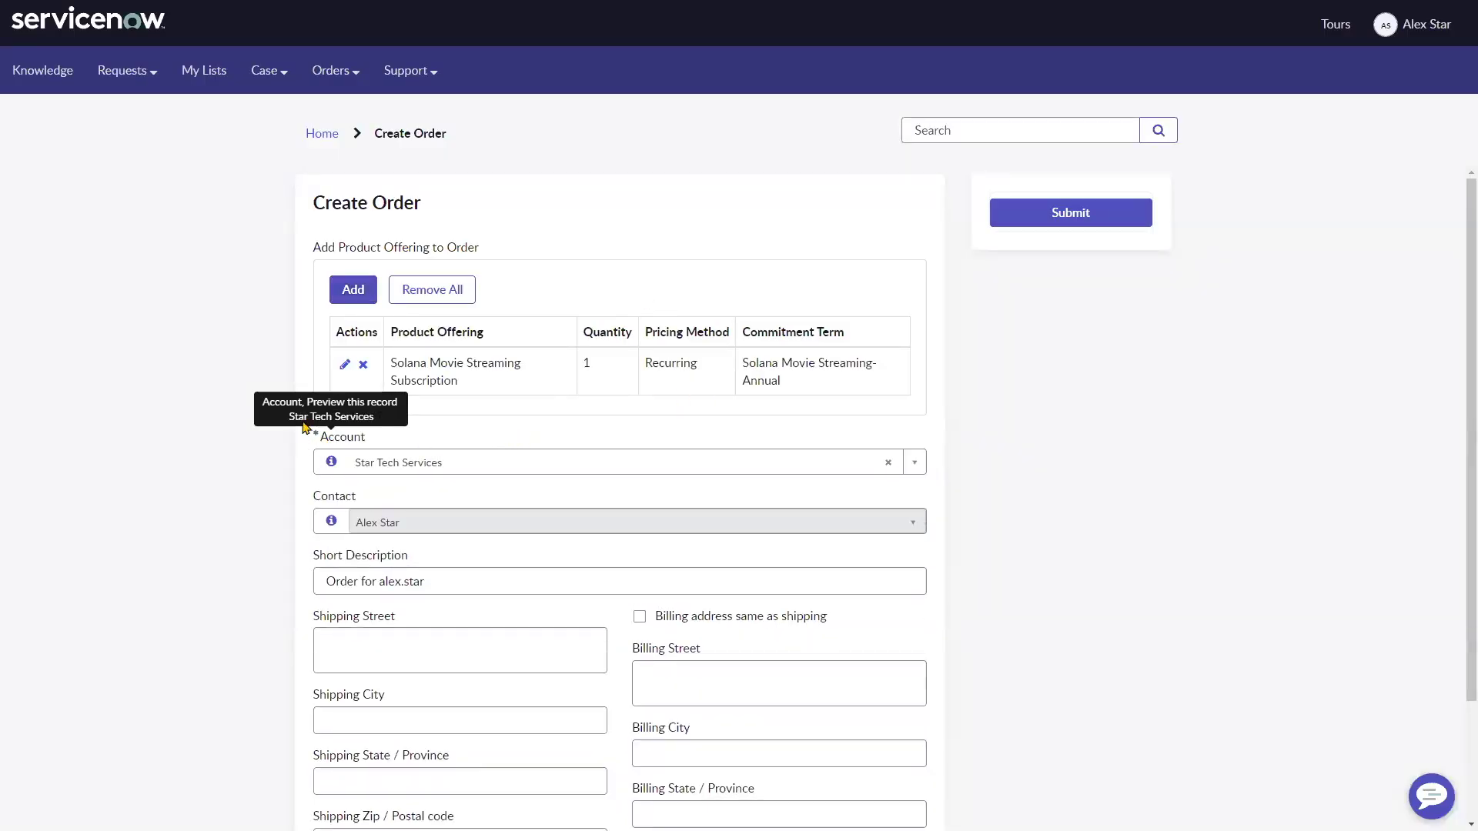
Step: Edit the streaming subscription line to a Monthly commitment term and save it
{"action": "left_click", "coordinate": [331, 437]}
{"action": "left_click", "coordinate": [235, 434]}
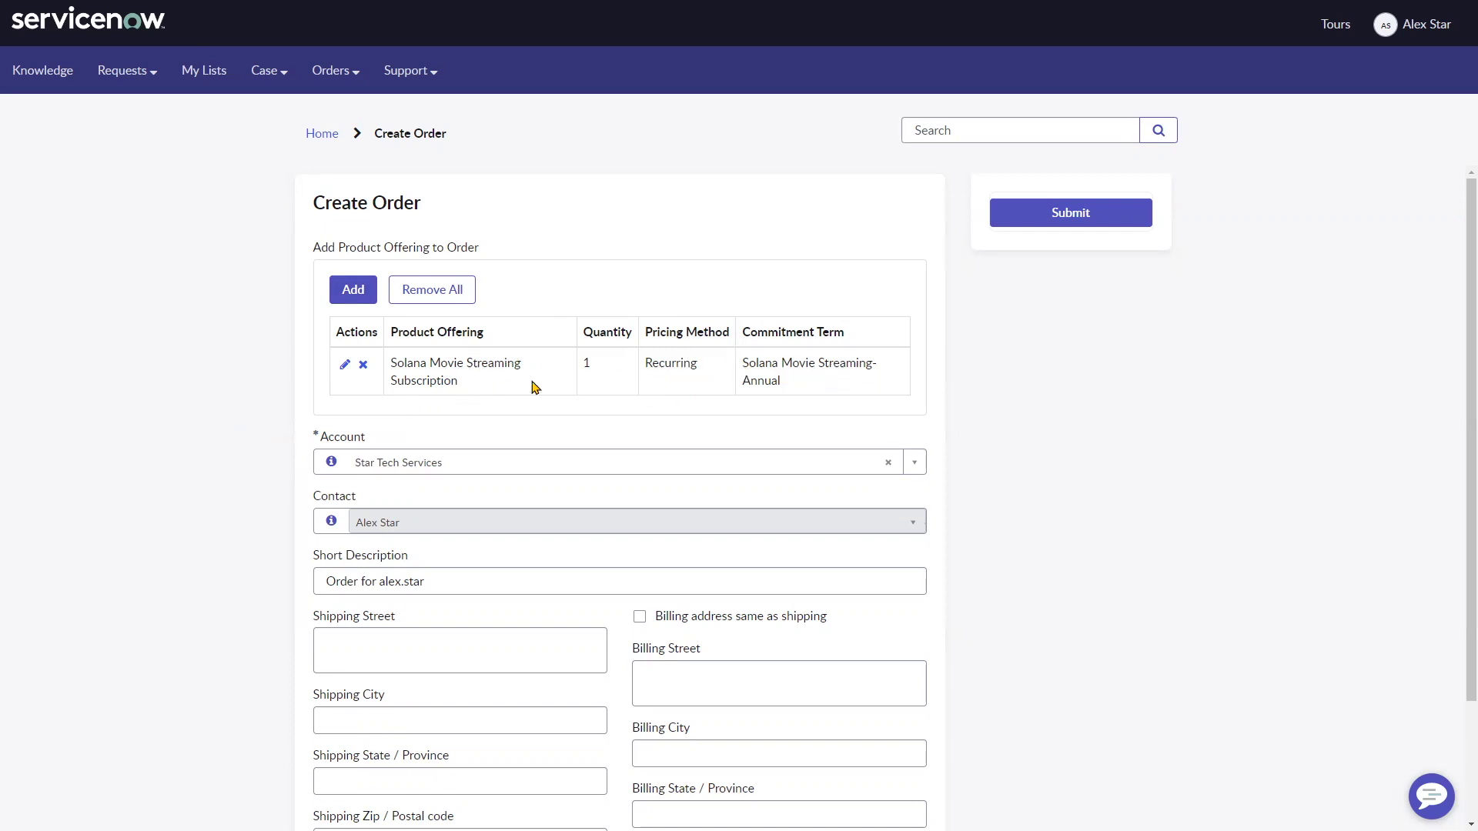
{"action": "left_click", "coordinate": [343, 370]}
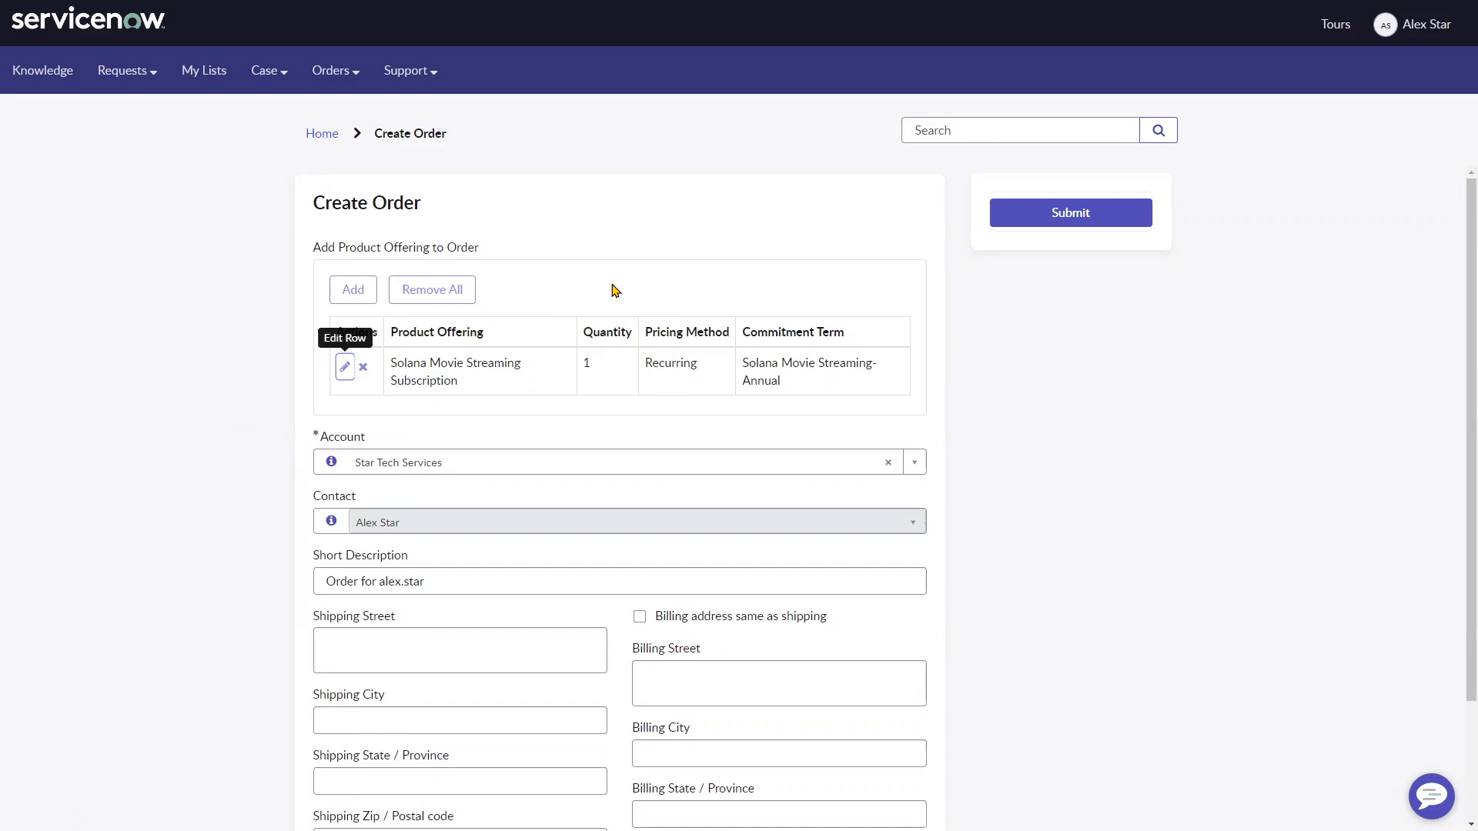
{"action": "key", "text": "Return"}
{"action": "left_click", "coordinate": [593, 299]}
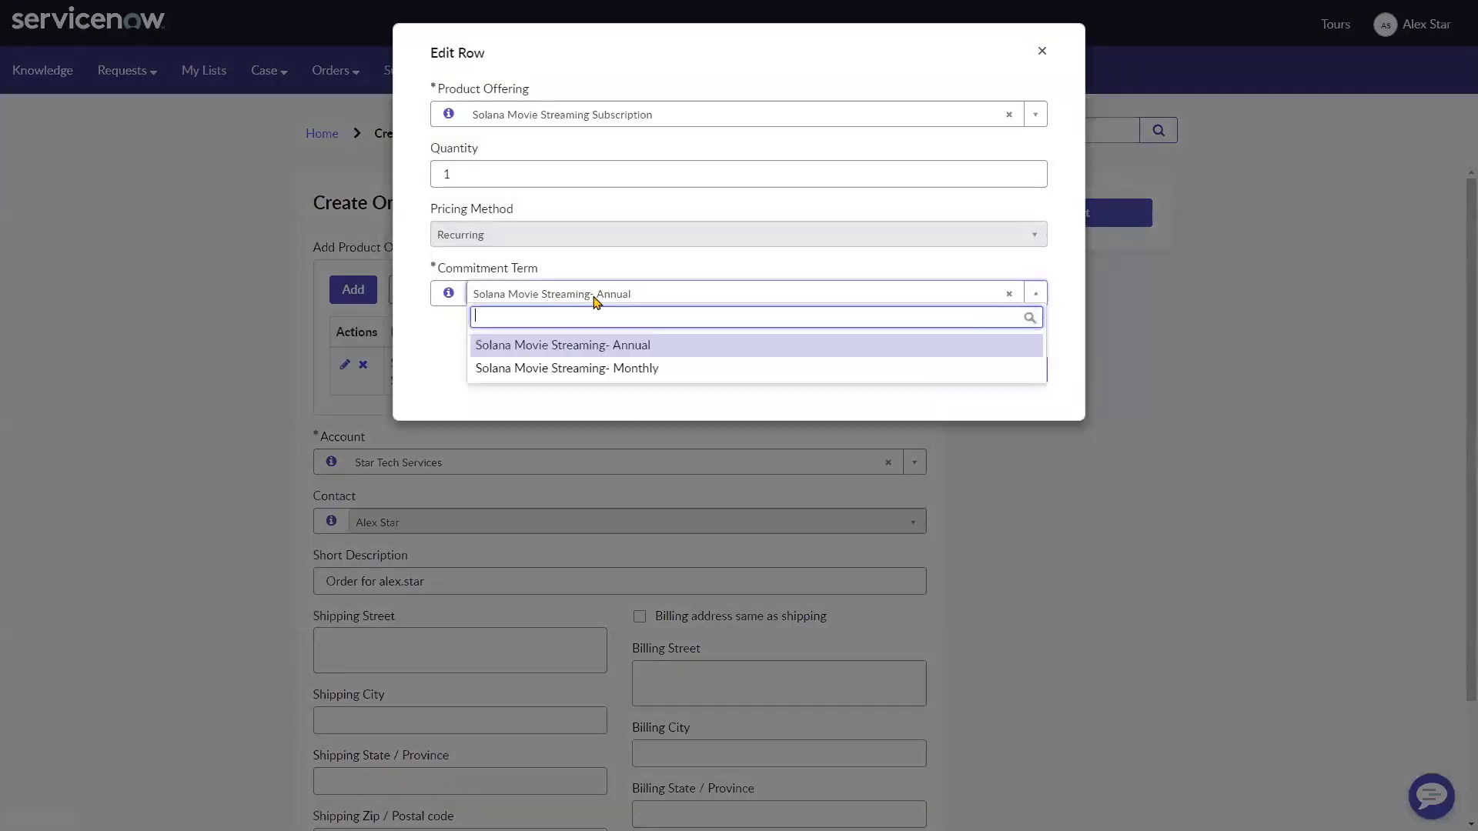
{"action": "left_click", "coordinate": [606, 370]}
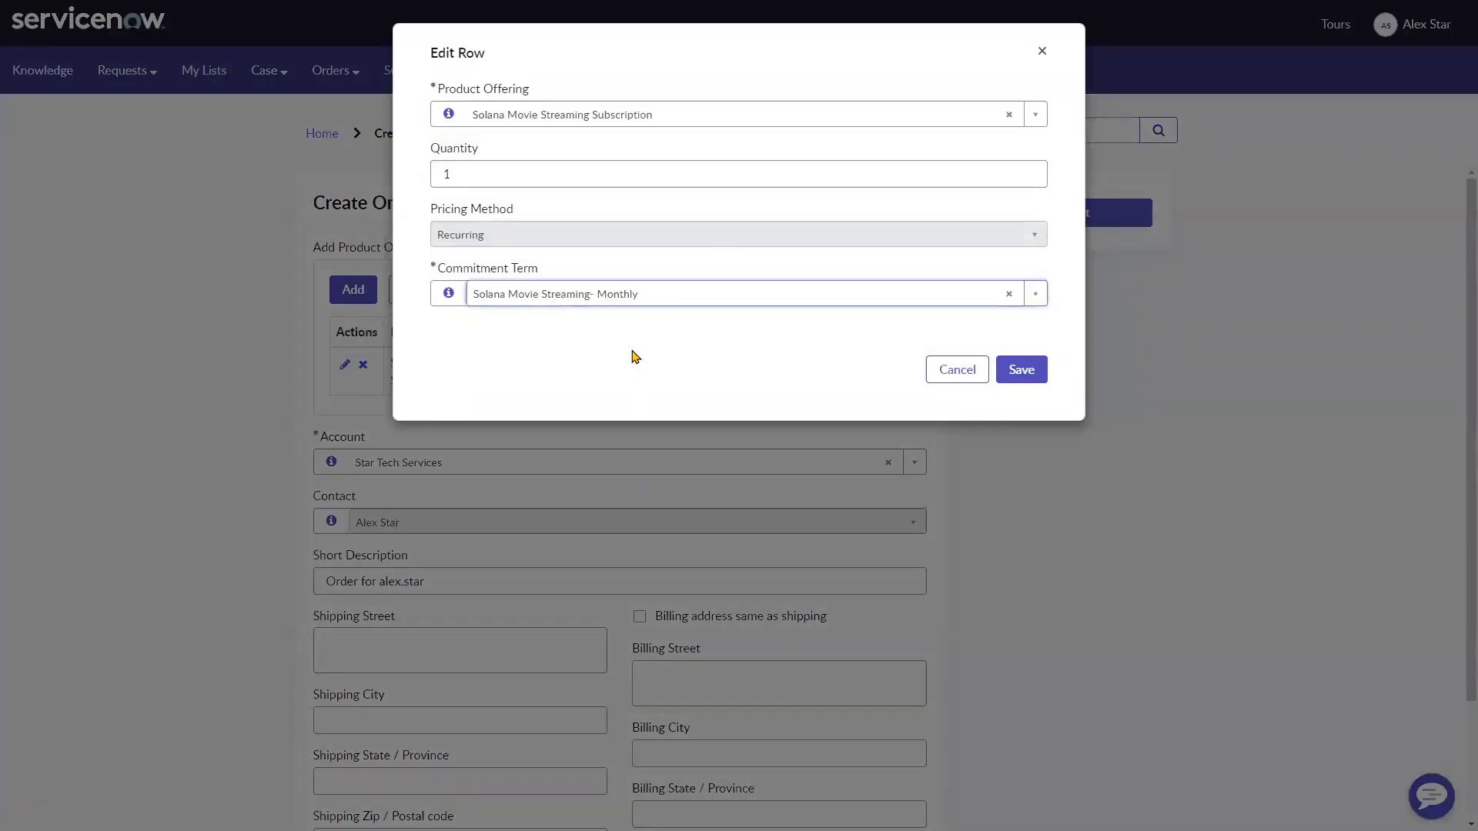
{"action": "left_click", "coordinate": [962, 377]}
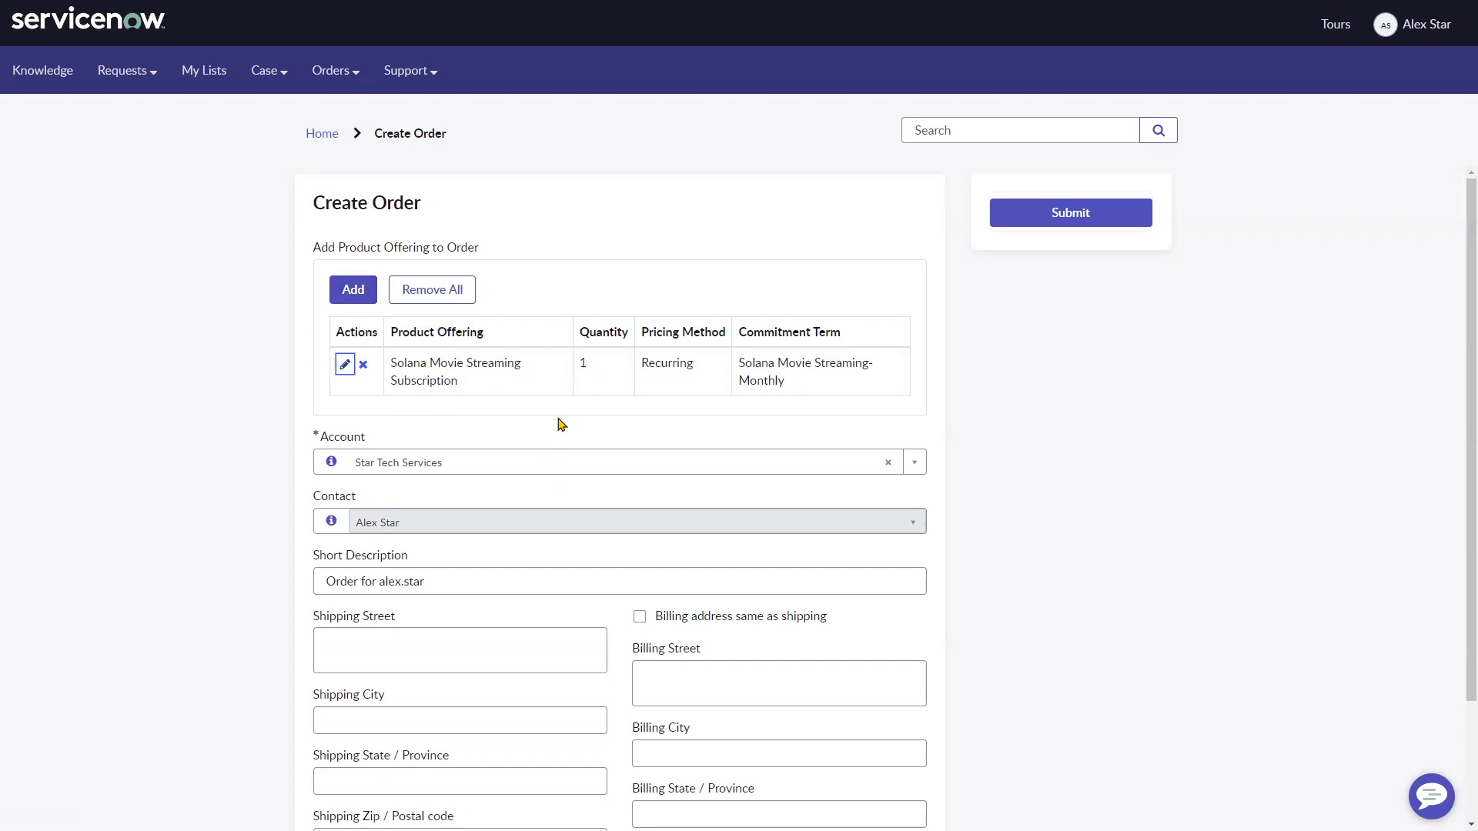
{"action": "scroll", "coordinate": [407, 511], "scroll_direction": "down", "scroll_amount": 2}
Step: Enter shipping address 734 Terrance, Springfield, NT 58008 and make billing match shipping
{"action": "left_click", "coordinate": [406, 511]}
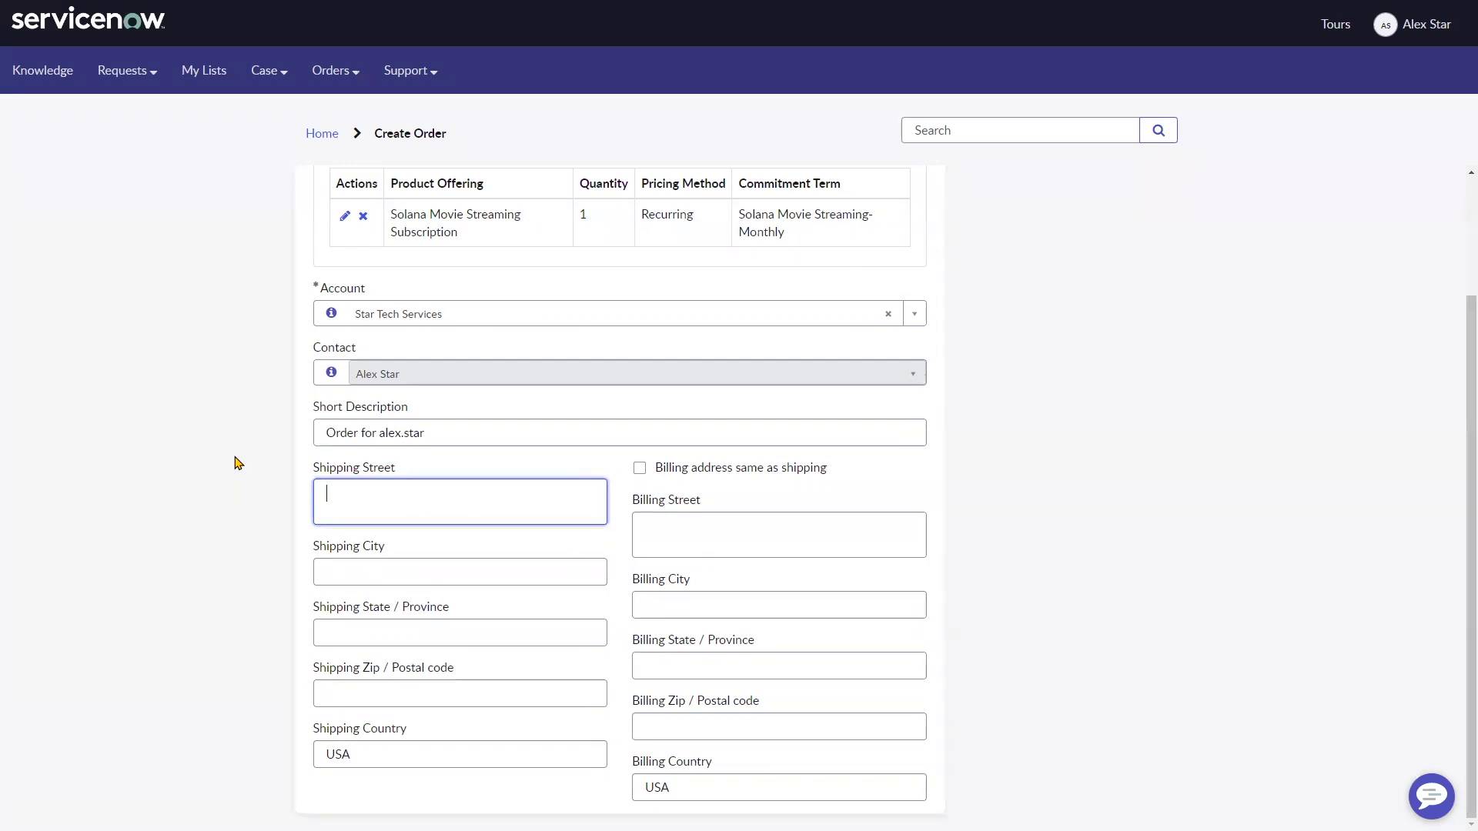
{"action": "type", "text": "734 Terrance"}
{"action": "key", "text": "Tab"}
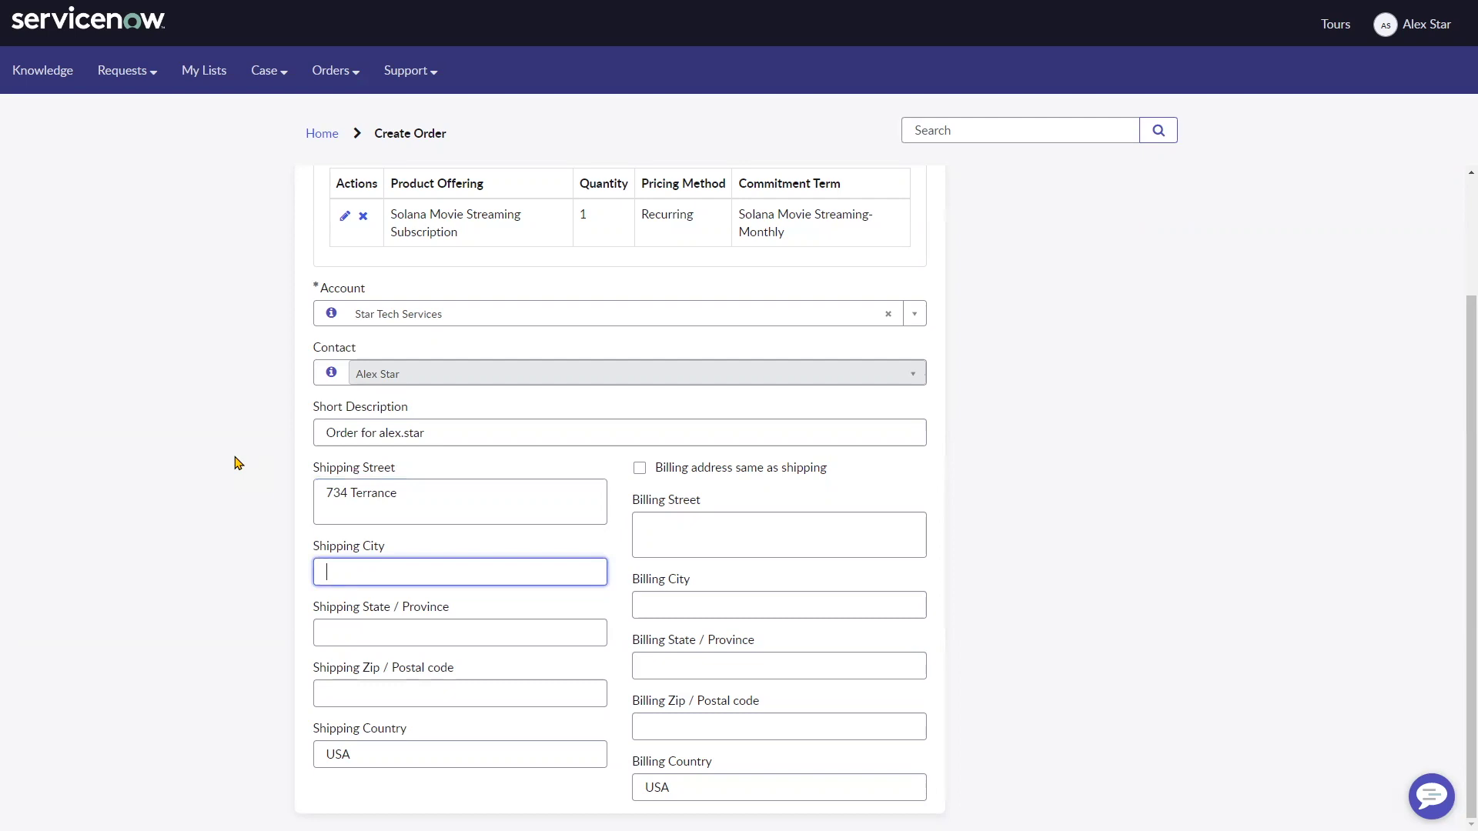
{"action": "type", "text": "Springfield"}
{"action": "key", "text": "Tab"}
{"action": "type", "text": "NT"}
{"action": "key", "text": "Tab"}
{"action": "type", "text": "58008"}
{"action": "left_click", "coordinate": [636, 471]}
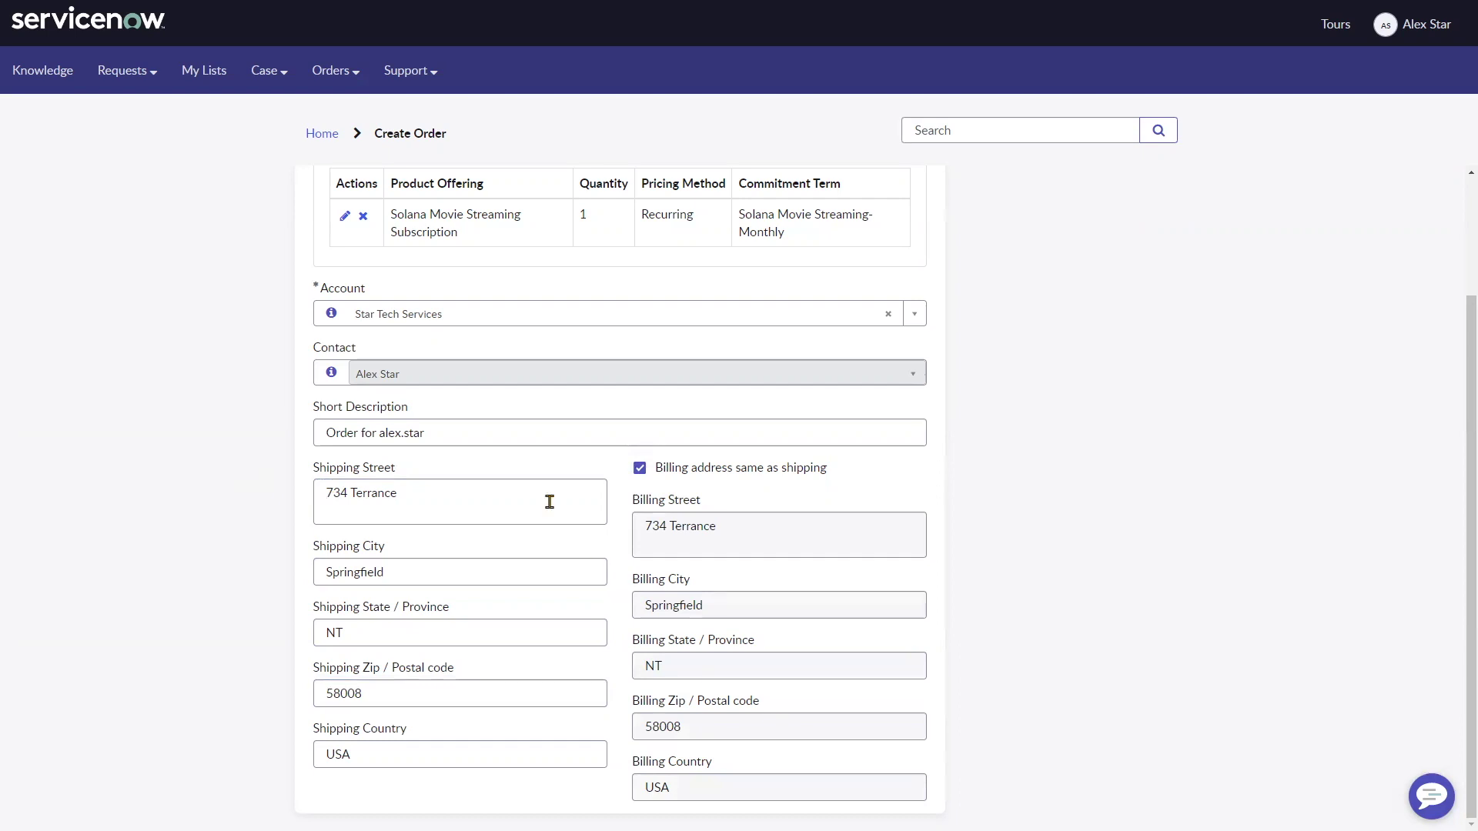
Step: Insert 'Evergreen' into the shipping street to correct it
{"action": "left_click", "coordinate": [352, 492]}
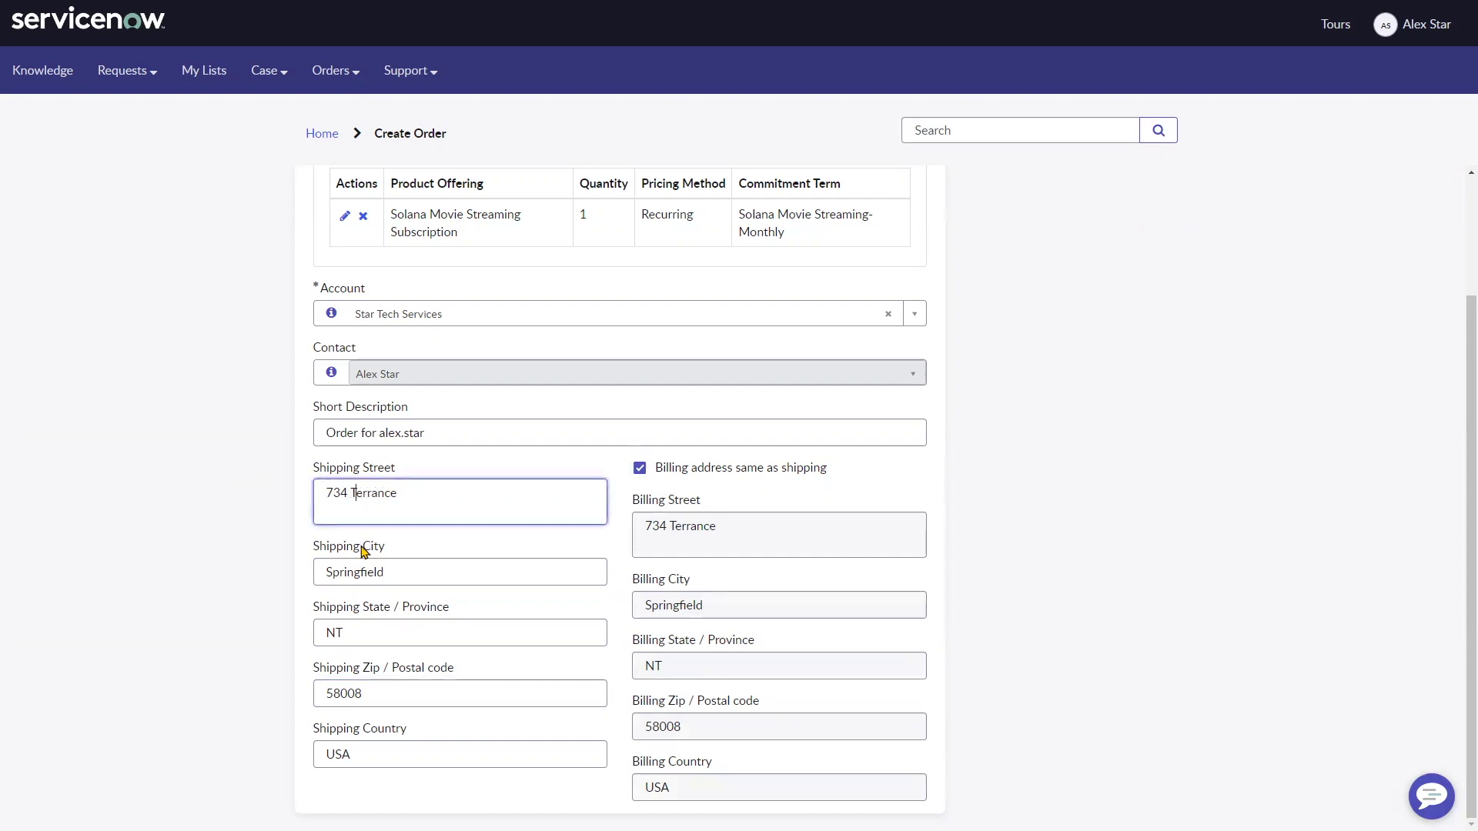
{"action": "type", "text": "Evergreen"}
{"action": "left_click", "coordinate": [135, 461]}
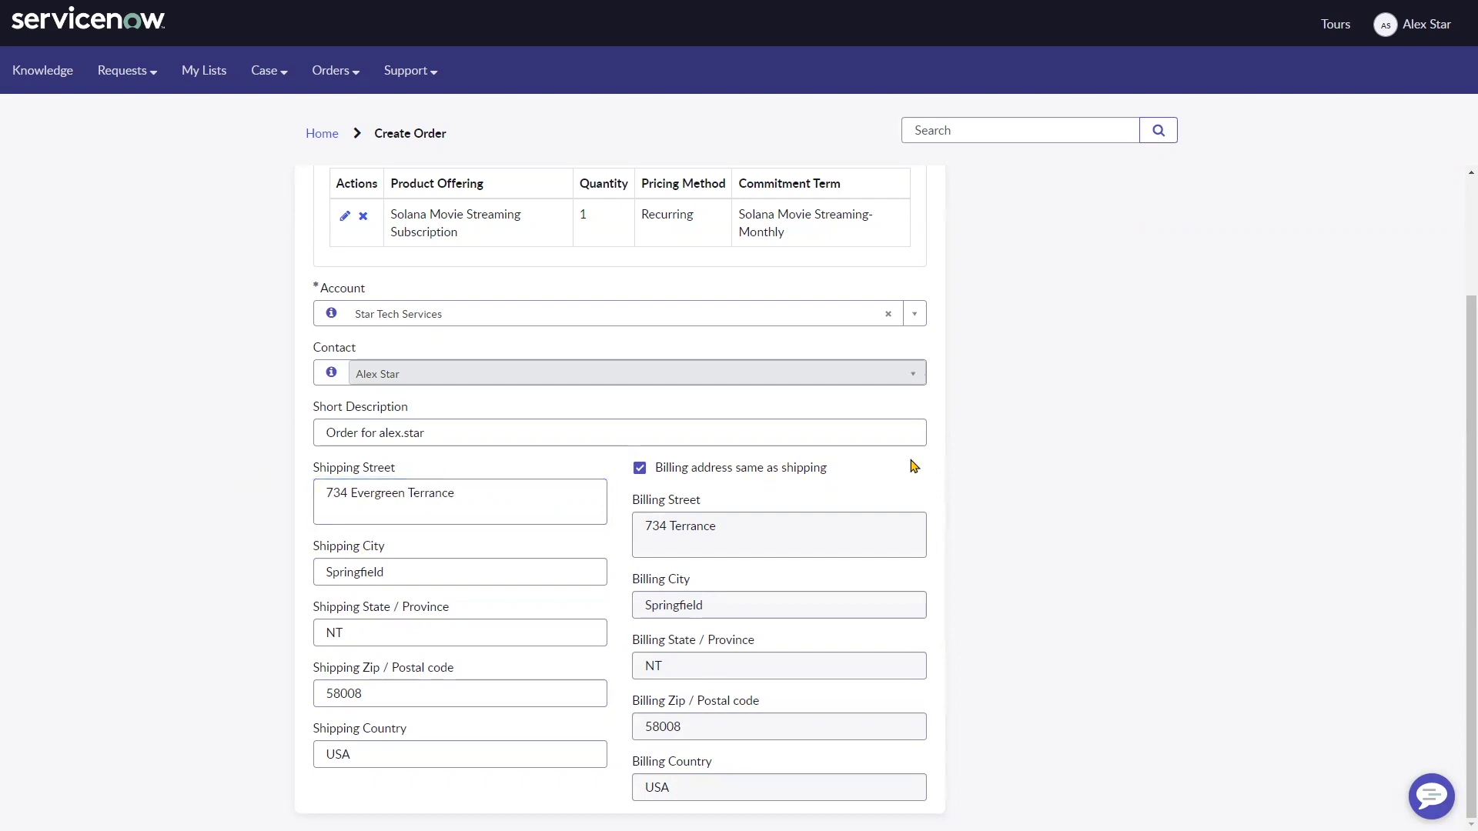
{"action": "scroll", "coordinate": [947, 460], "scroll_direction": "up", "scroll_amount": 2}
Step: Submit the order, then open the new order ORD0001025 from the View Orders list
{"action": "left_click", "coordinate": [1075, 211]}
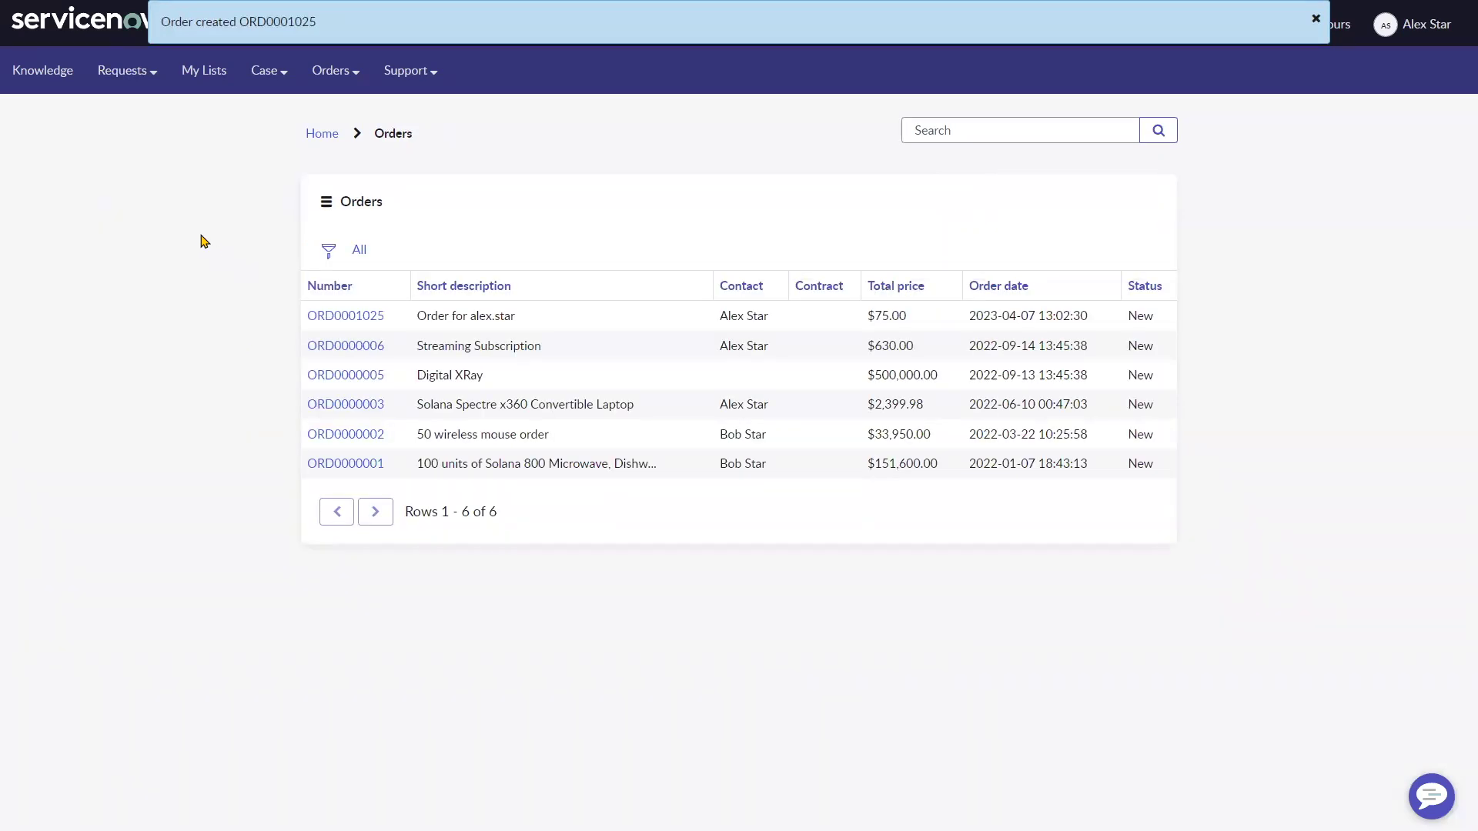
{"action": "left_click", "coordinate": [352, 77]}
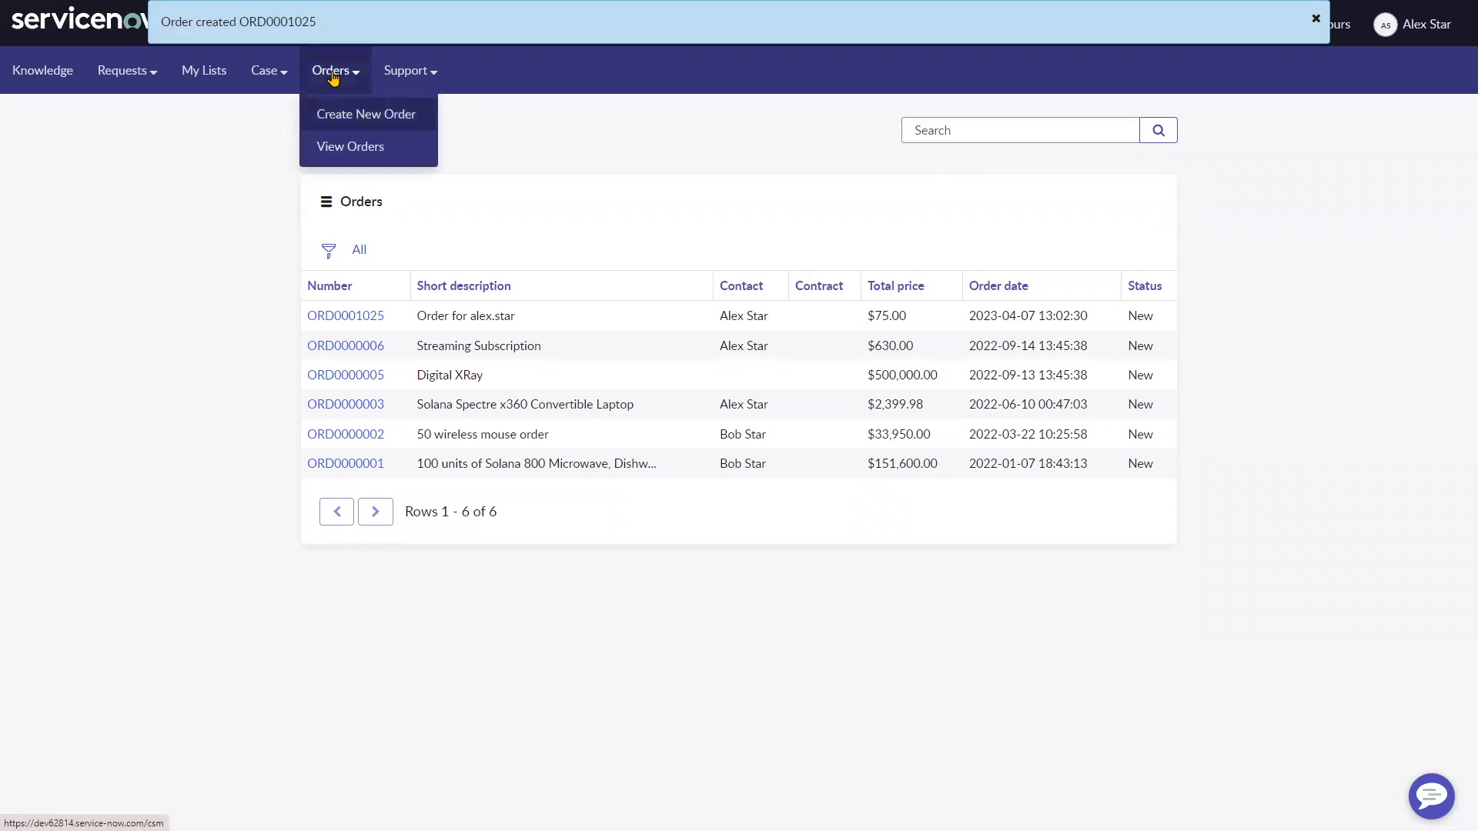
{"action": "left_click", "coordinate": [375, 148]}
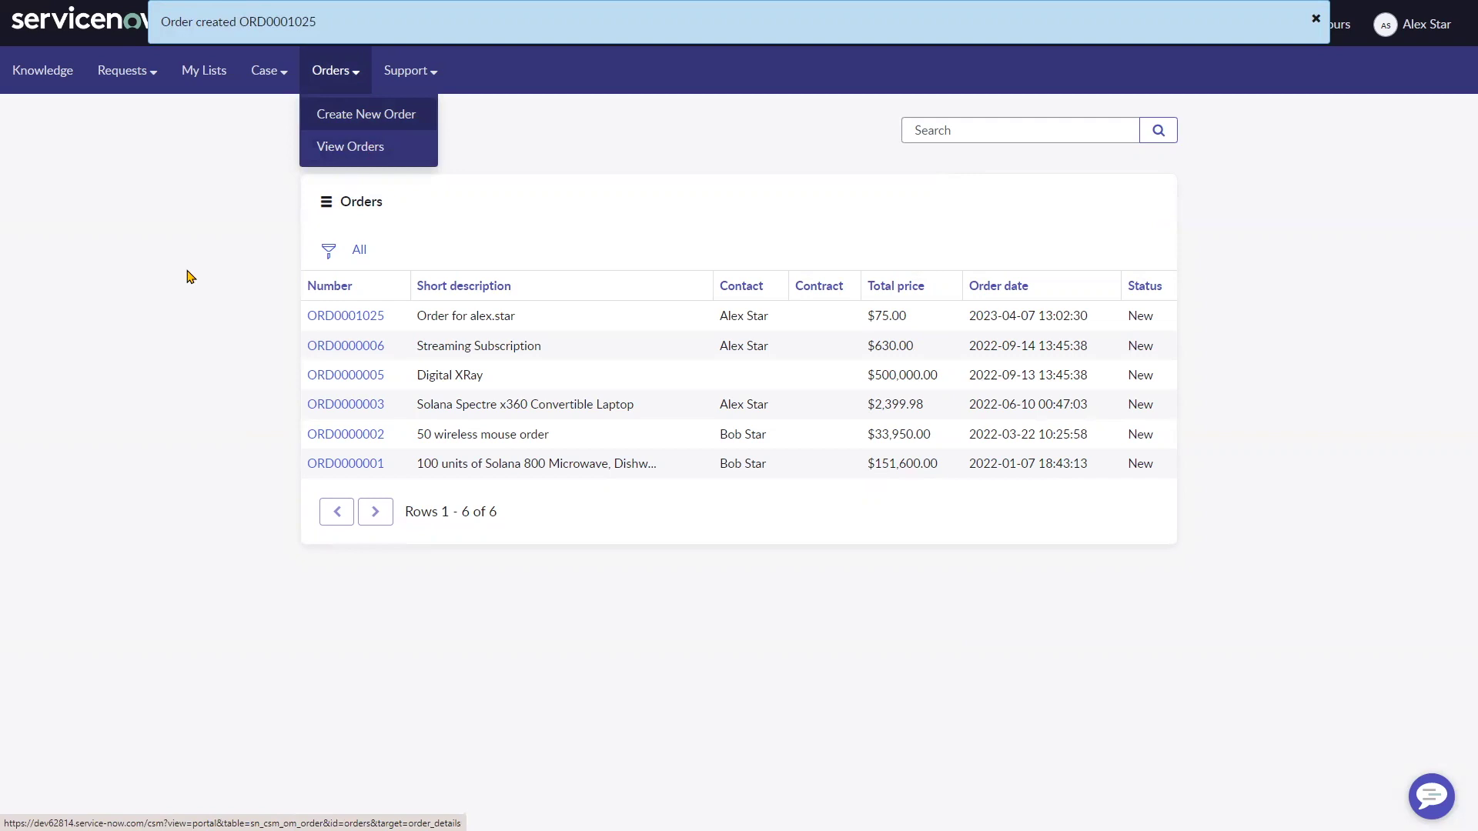
{"action": "left_click", "coordinate": [1316, 21]}
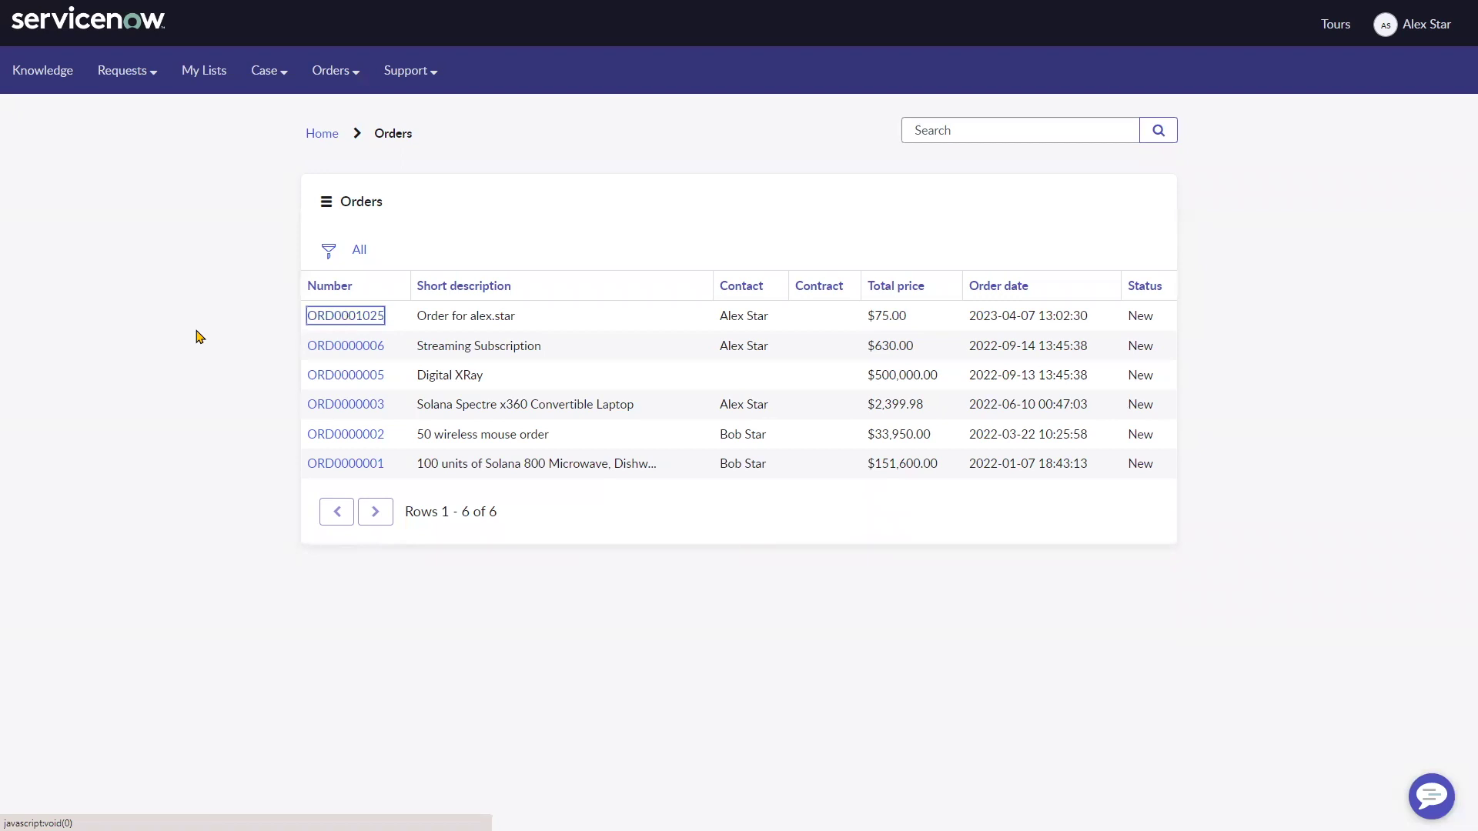
{"action": "key", "text": "Return"}
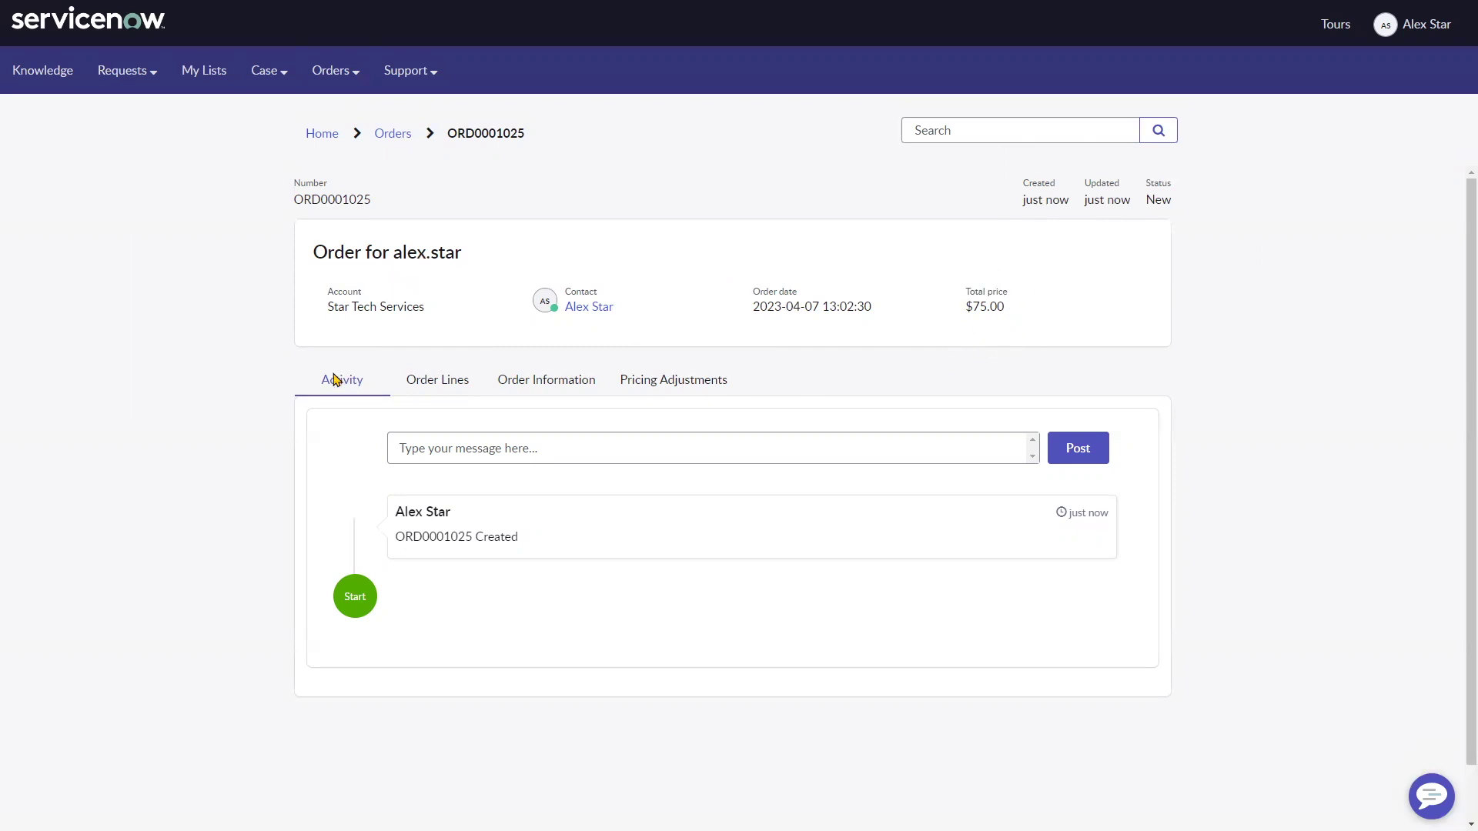
Step: Check ORD0001025's Order Lines, Order Information and Pricing Adjustments tabs, ending on Order Lines
{"action": "left_click", "coordinate": [454, 454]}
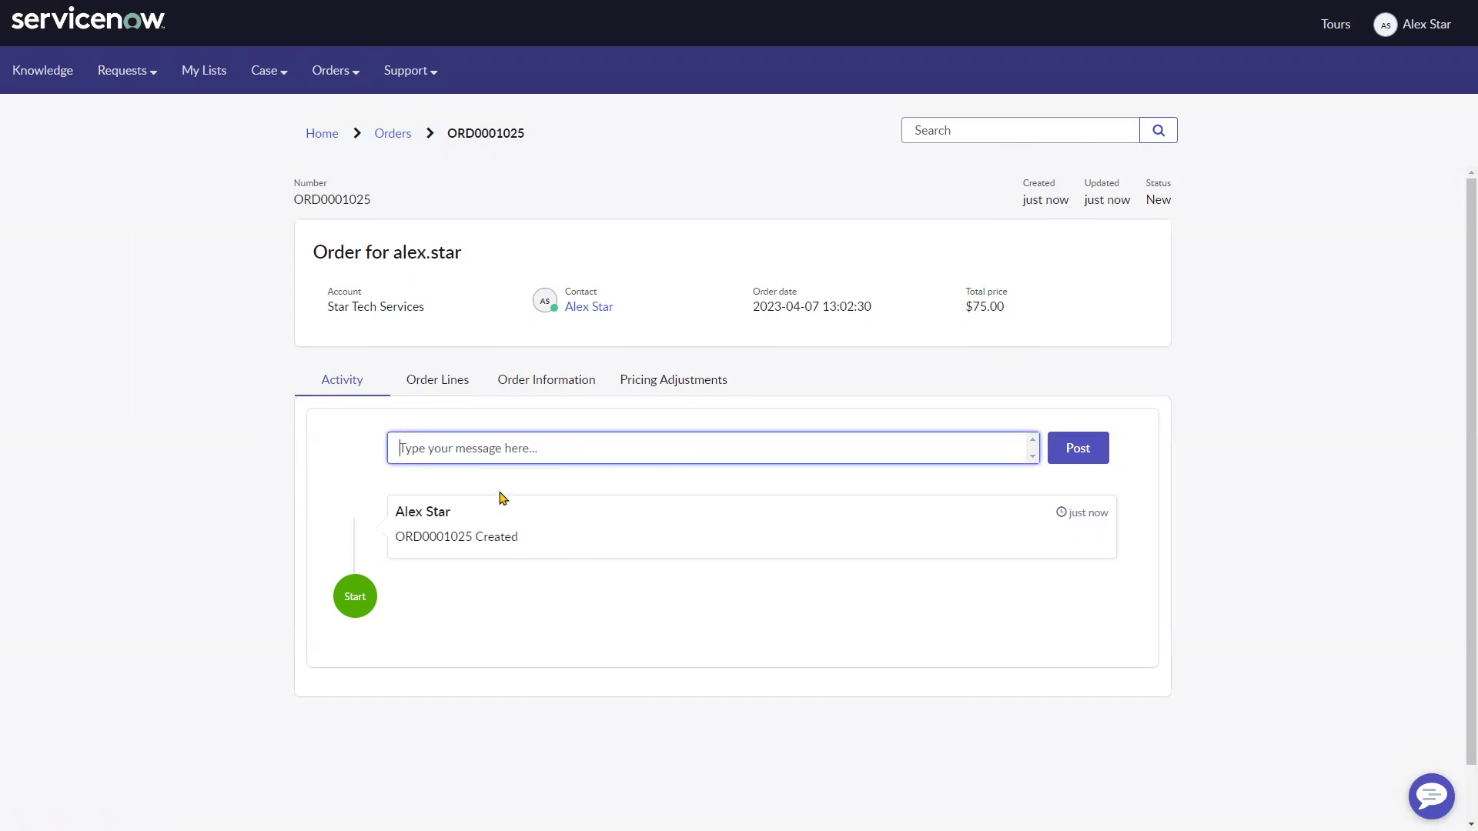
{"action": "left_click", "coordinate": [440, 382]}
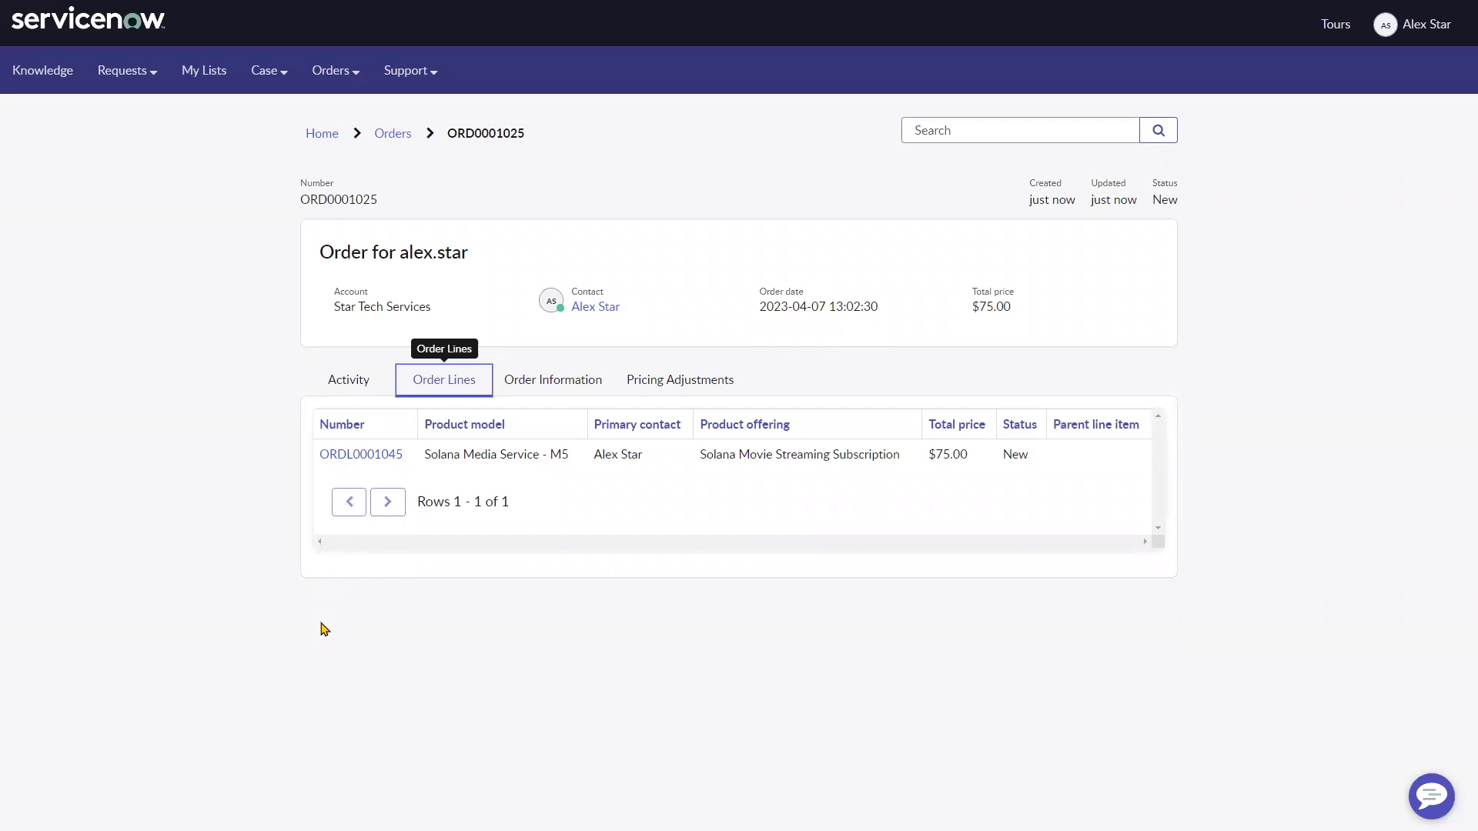
{"action": "left_click", "coordinate": [545, 384]}
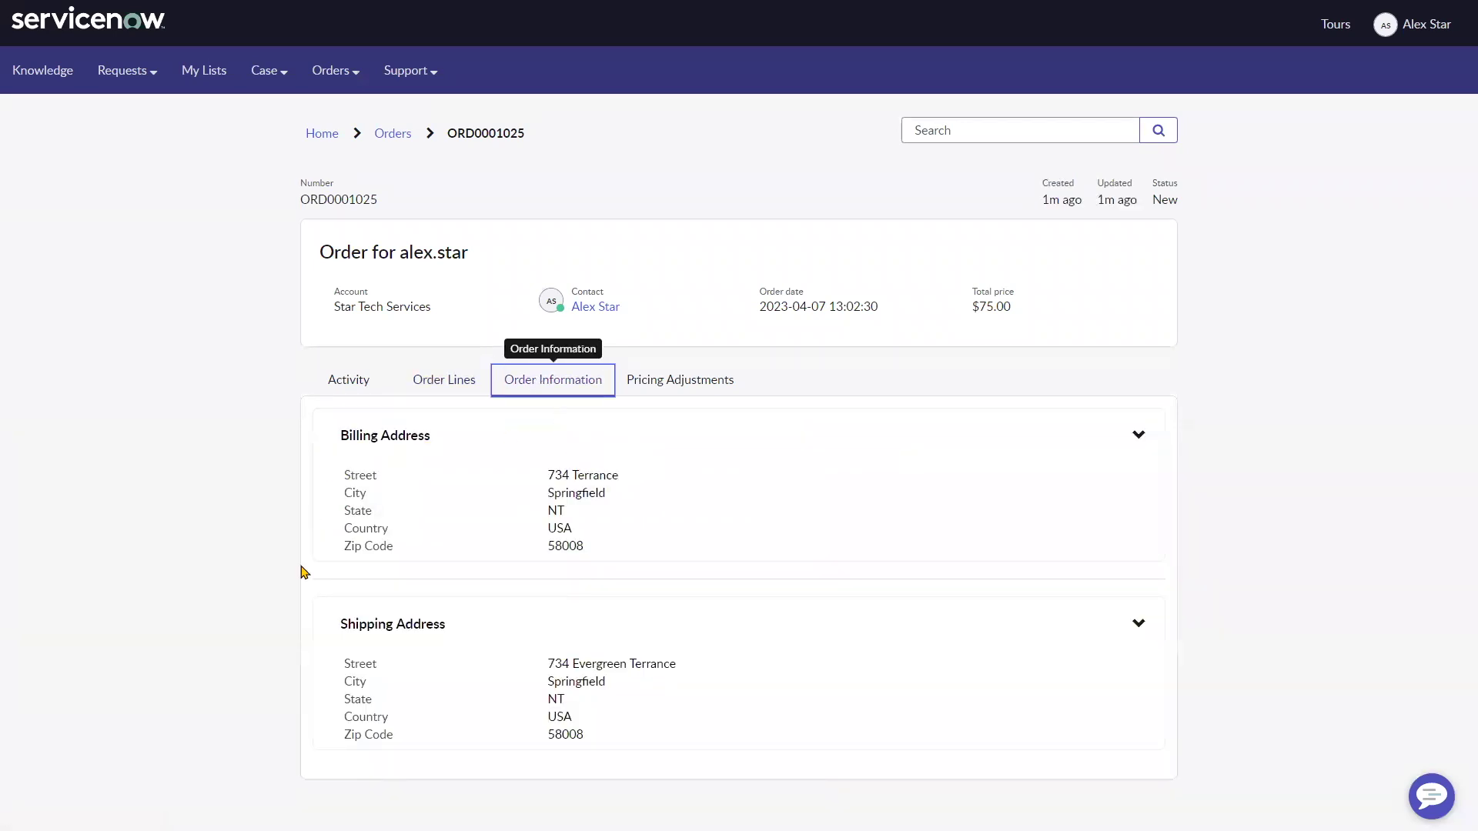
{"action": "left_click", "coordinate": [692, 382]}
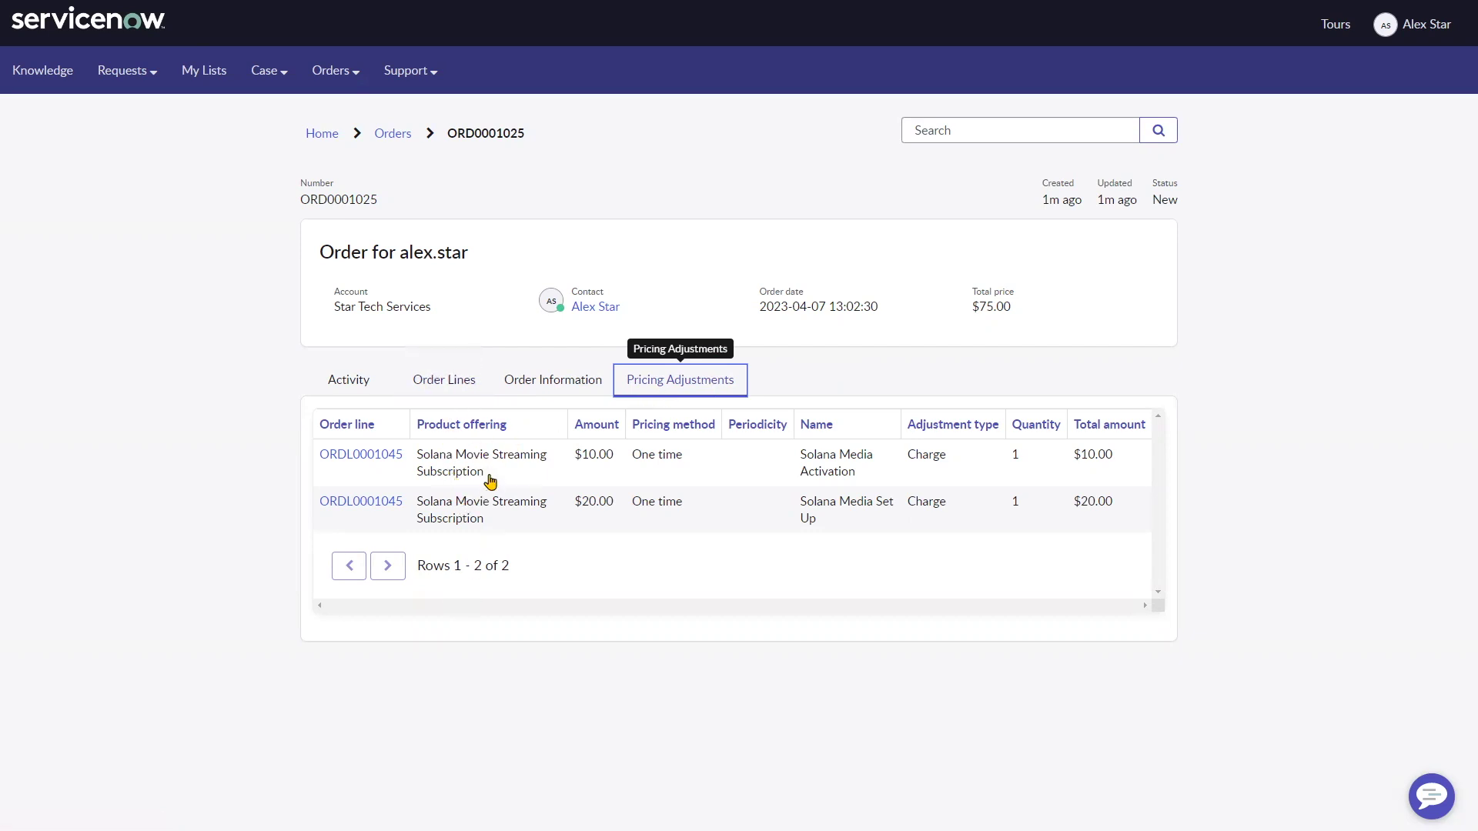
{"action": "left_click_drag", "start_coordinate": [487, 476], "coordinate": [416, 456]}
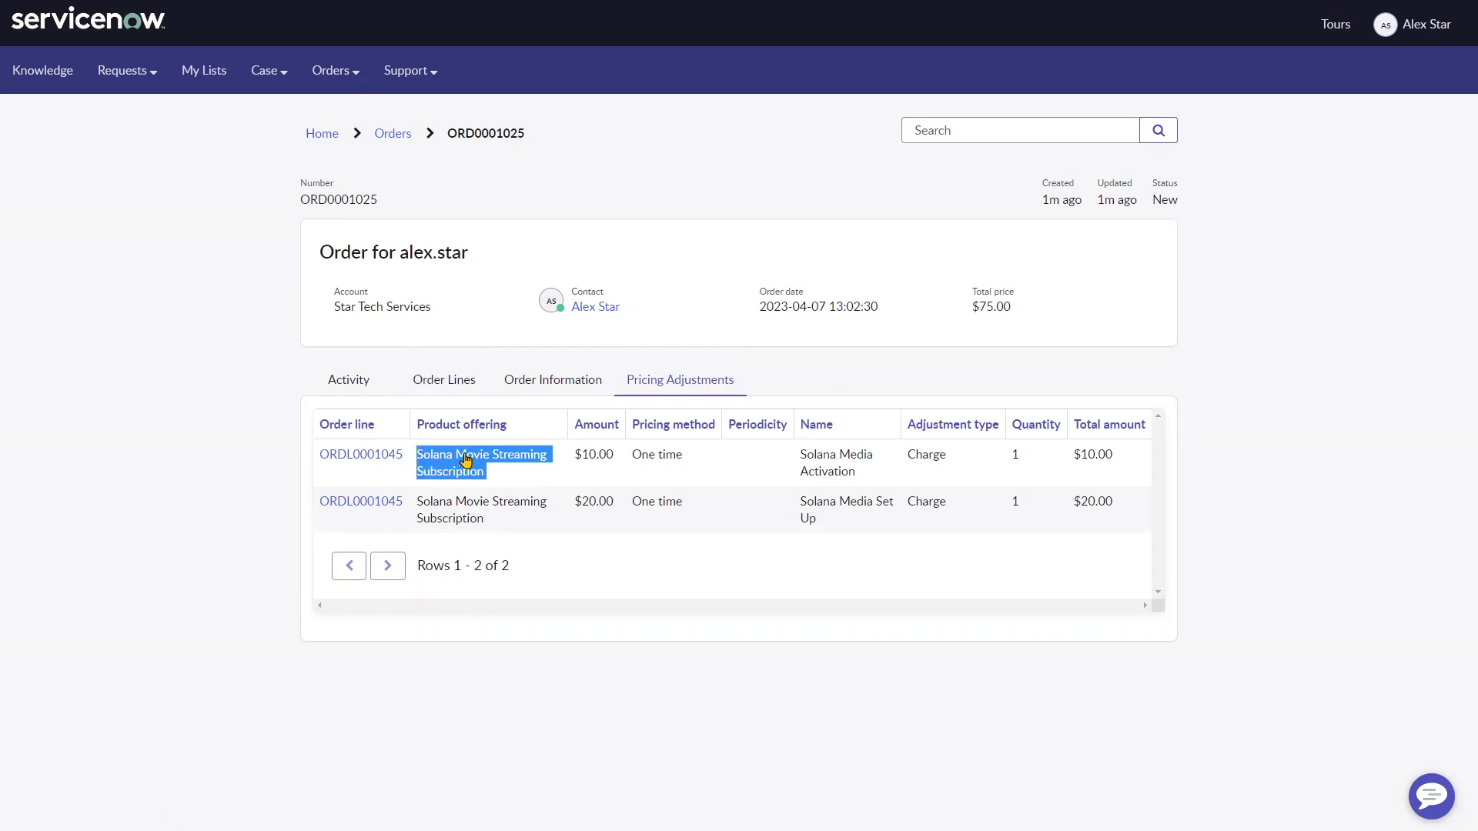
{"action": "left_click", "coordinate": [515, 481]}
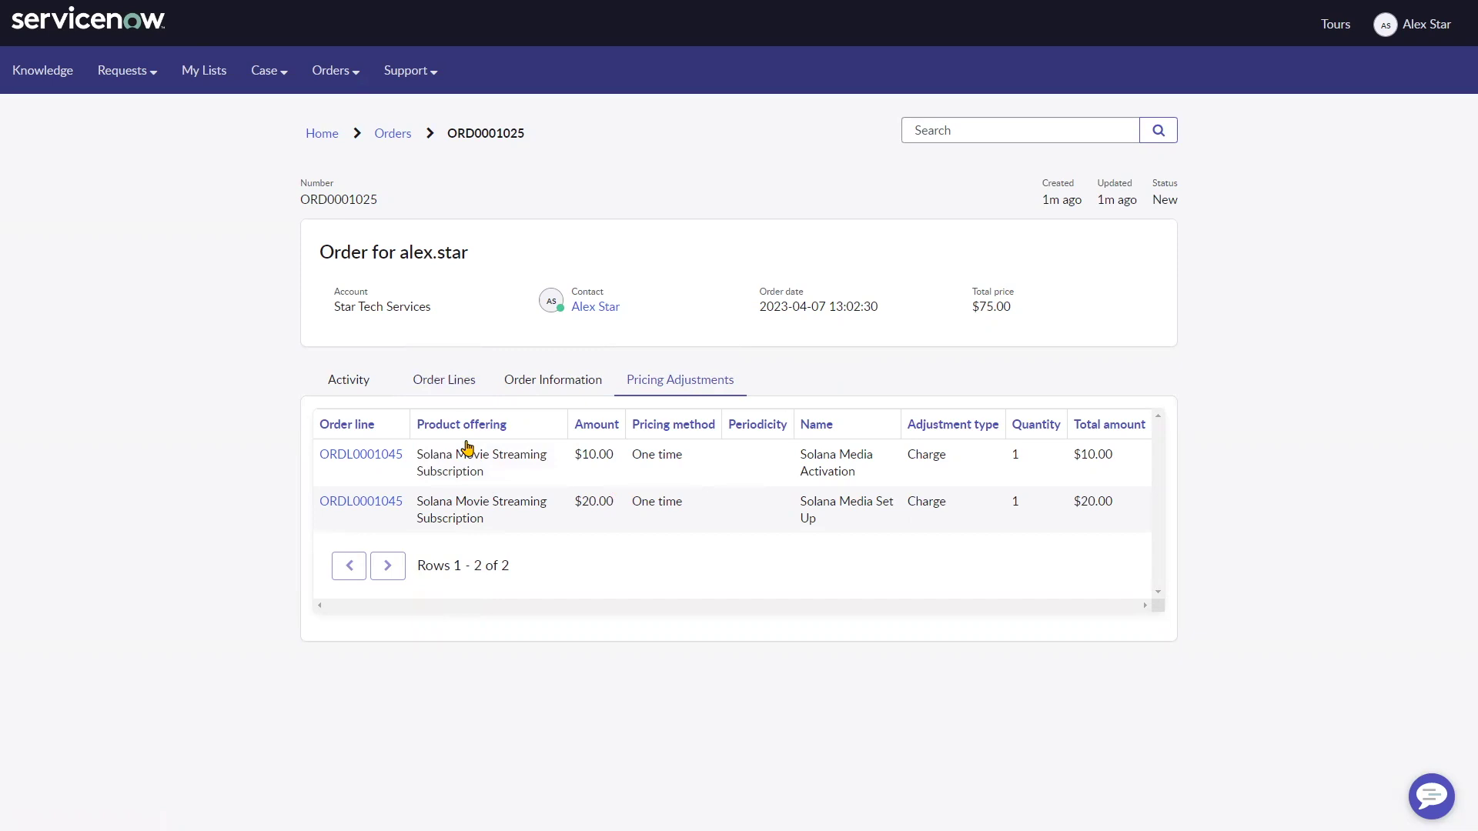
{"action": "left_click", "coordinate": [454, 380]}
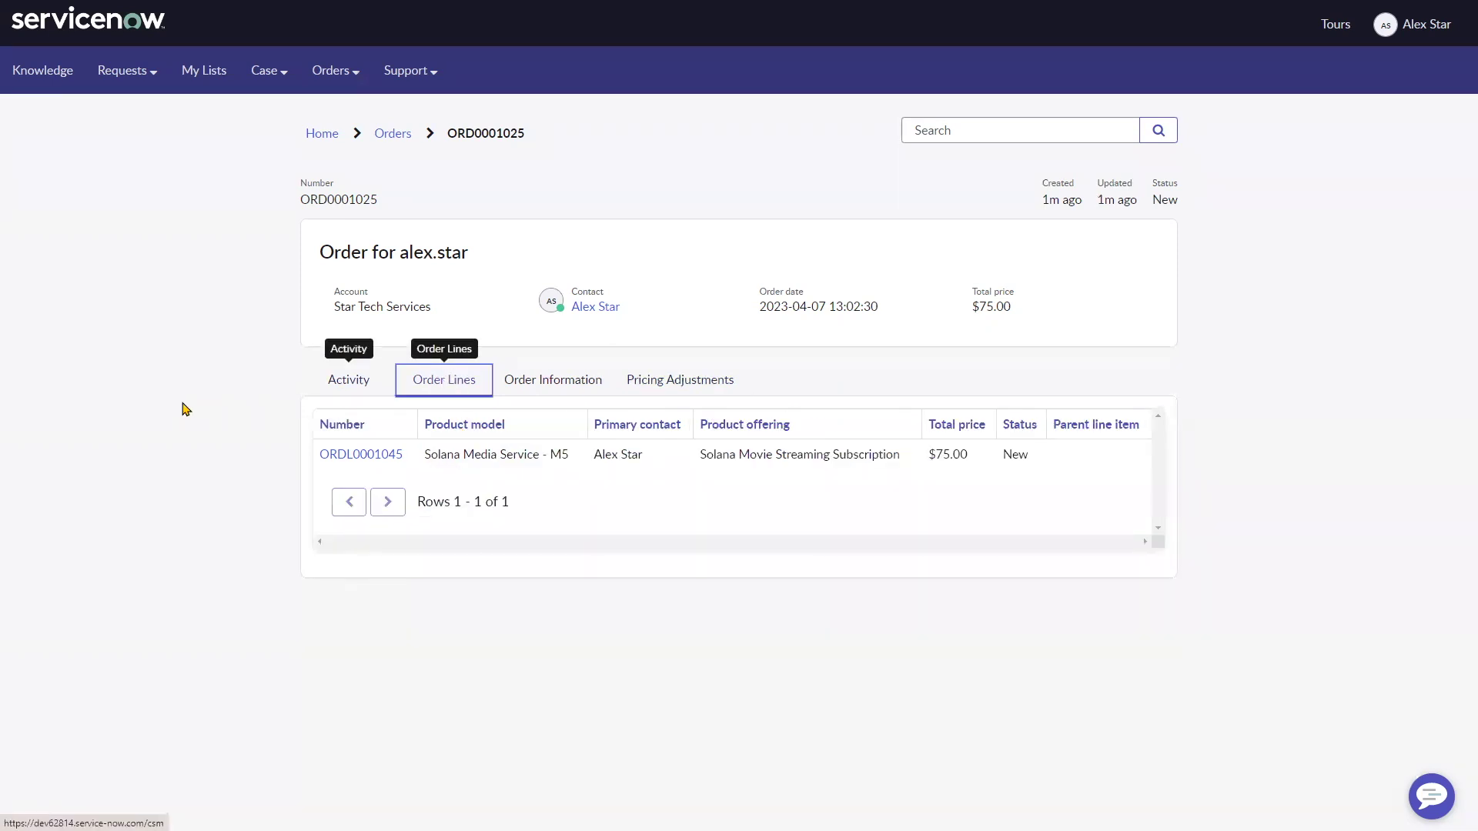
Step: Open order line ORDL0001045's details and select its $45.00 unit price
{"action": "left_click", "coordinate": [343, 455]}
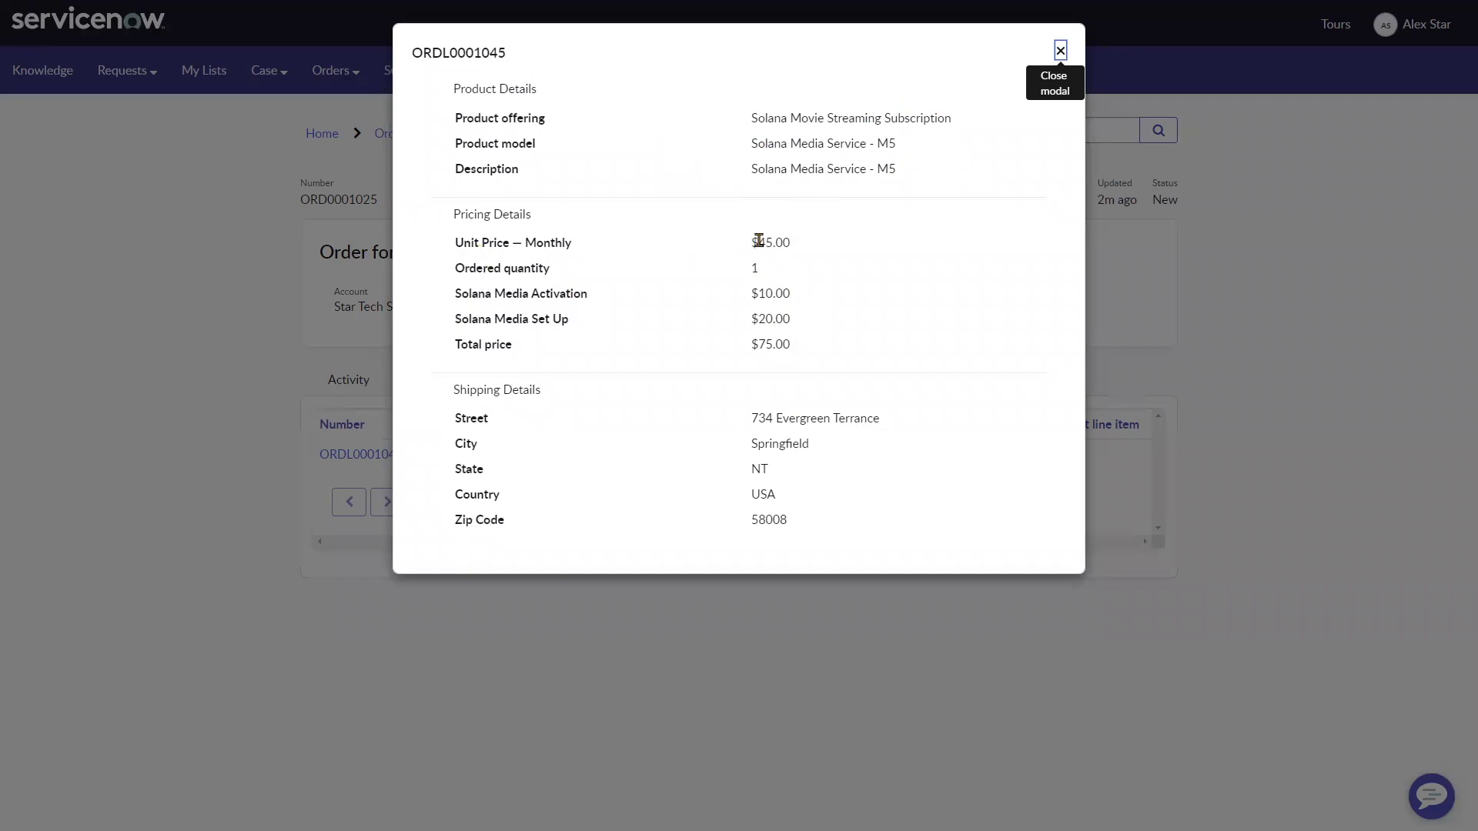
{"action": "double_click", "coordinate": [758, 241]}
{"action": "left_click", "coordinate": [962, 377]}
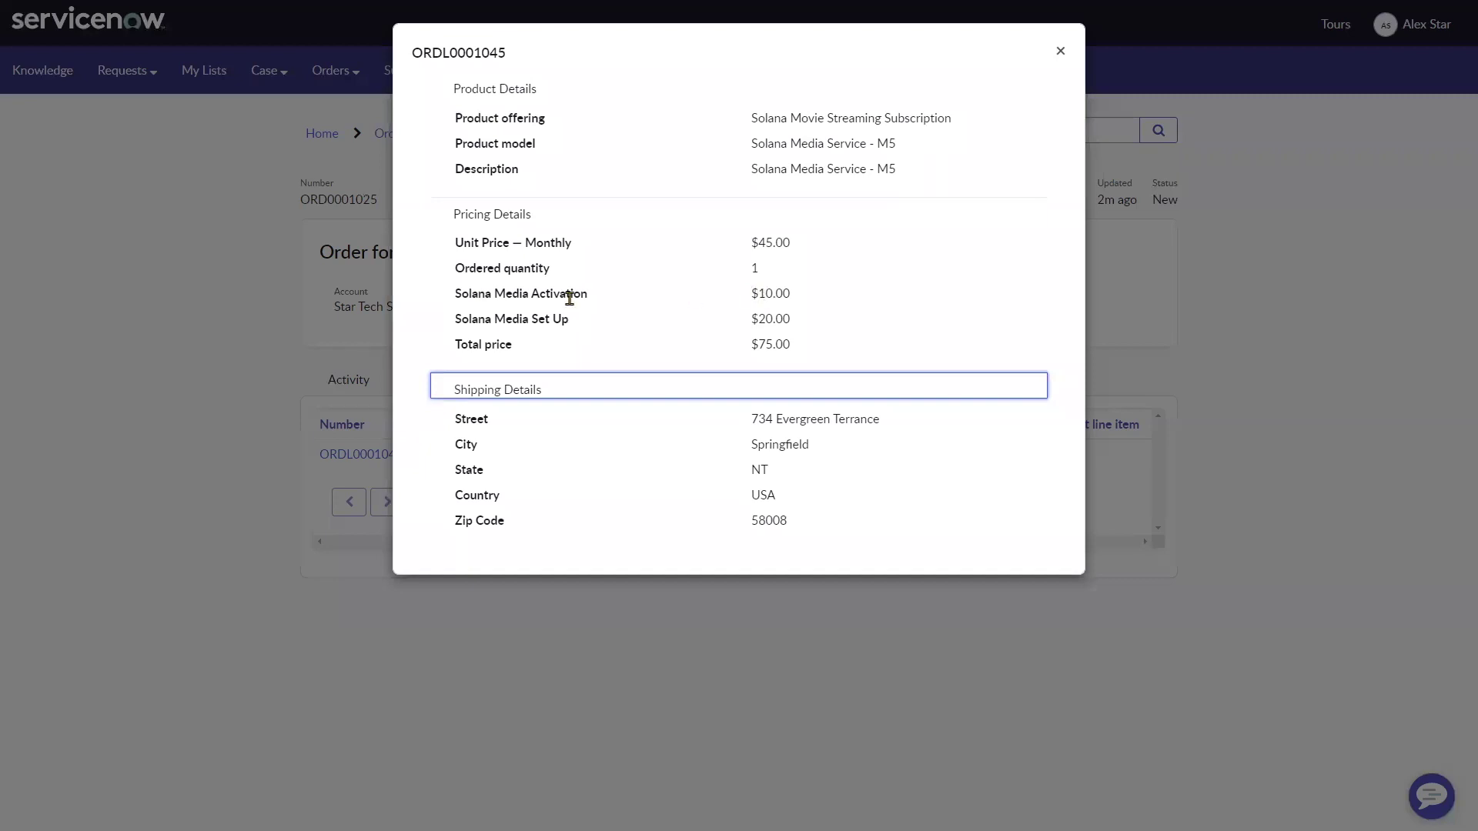
Step: Close the order line details and open the workspace list of records
{"action": "left_click", "coordinate": [1060, 50]}
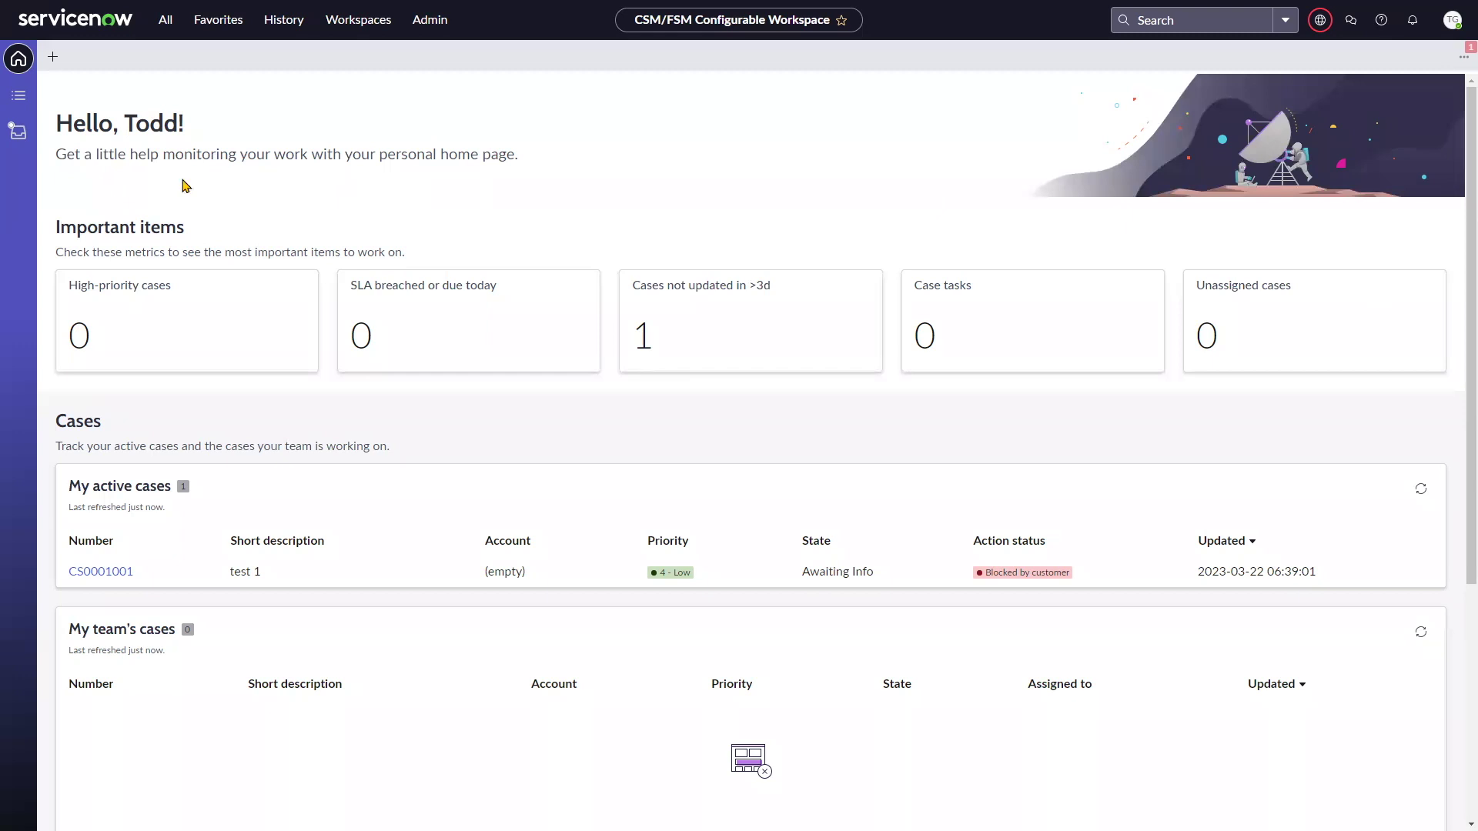
{"action": "left_click", "coordinate": [19, 98]}
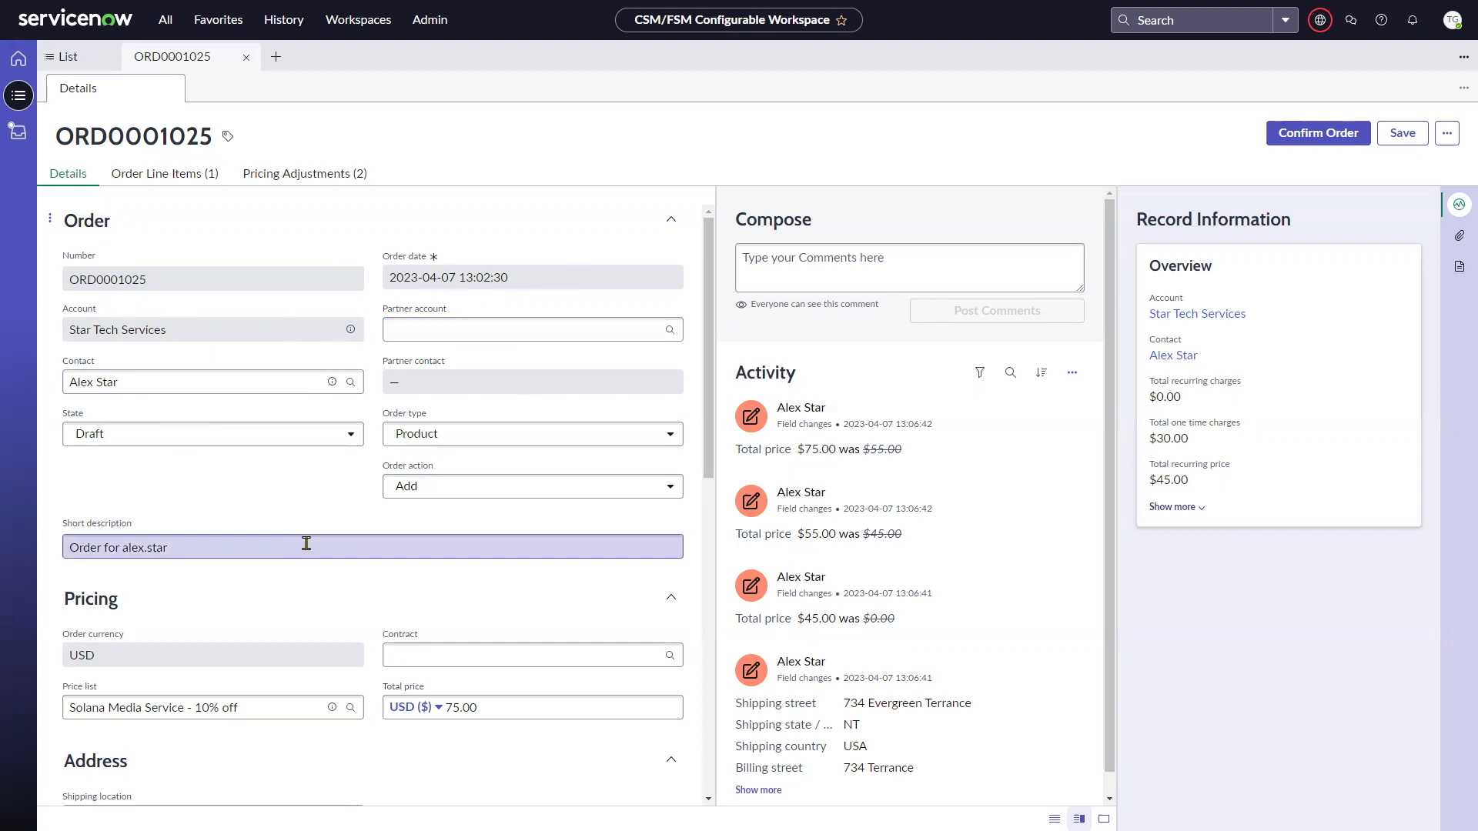
Step: Scroll ORD0001025's workspace details, checking the Solana Media Service - 10% off price list and addresses
{"action": "scroll", "coordinate": [258, 494], "scroll_direction": "down", "scroll_amount": 4}
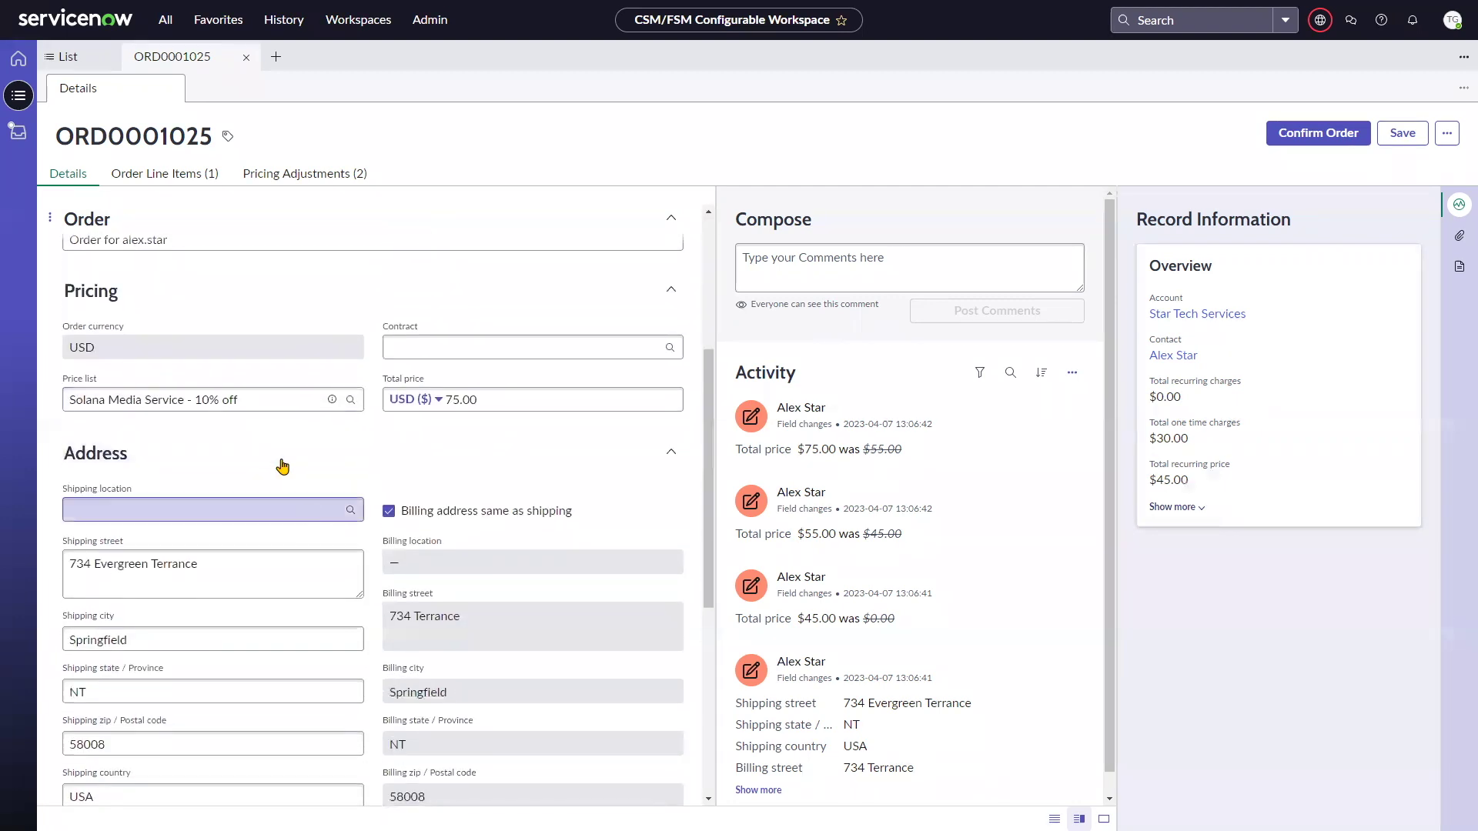
{"action": "left_click_drag", "start_coordinate": [238, 395], "coordinate": [6, 403]}
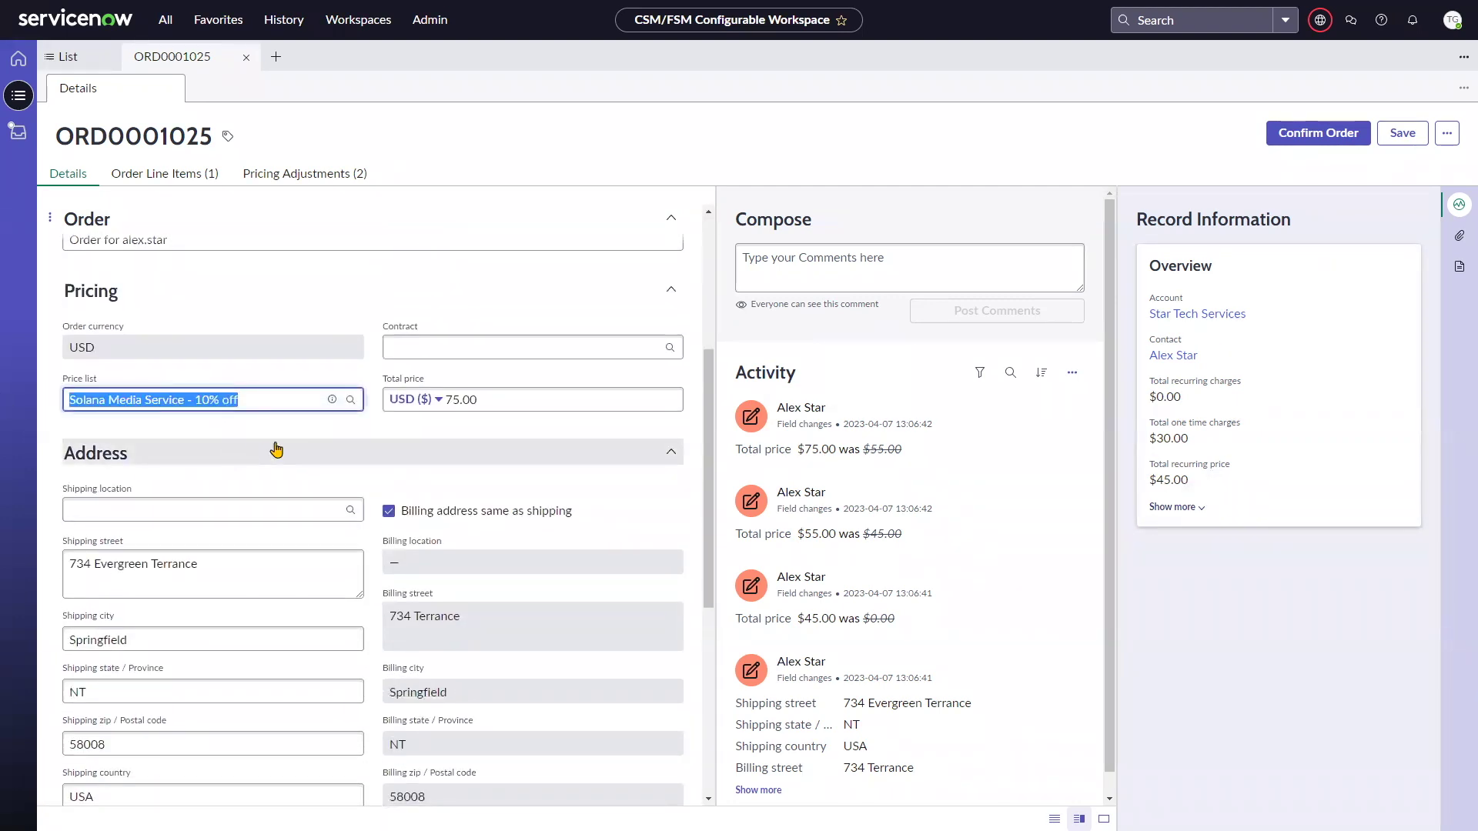
{"action": "left_click", "coordinate": [44, 414]}
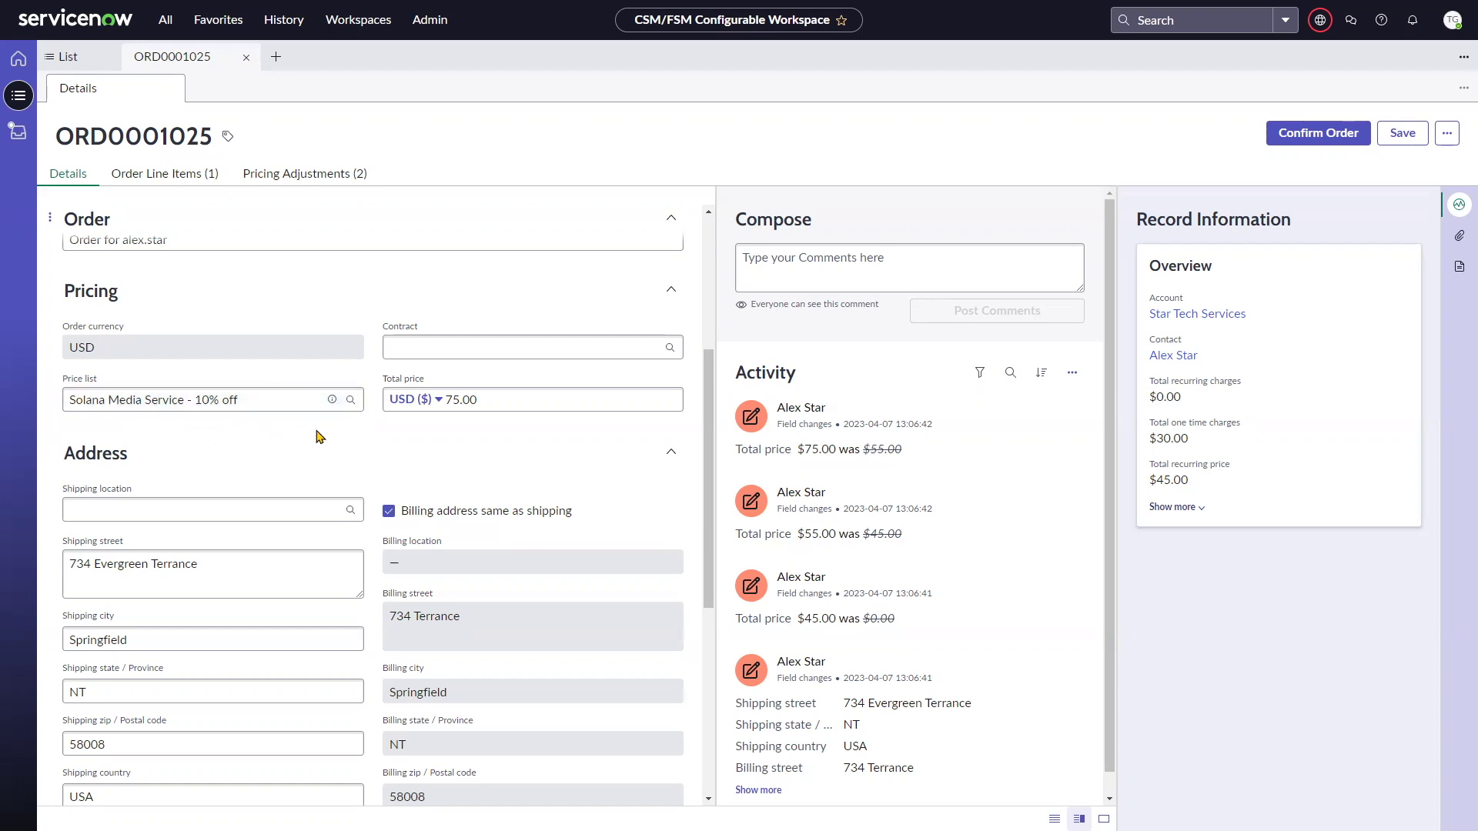
{"action": "scroll", "coordinate": [340, 436], "scroll_direction": "down", "scroll_amount": 2}
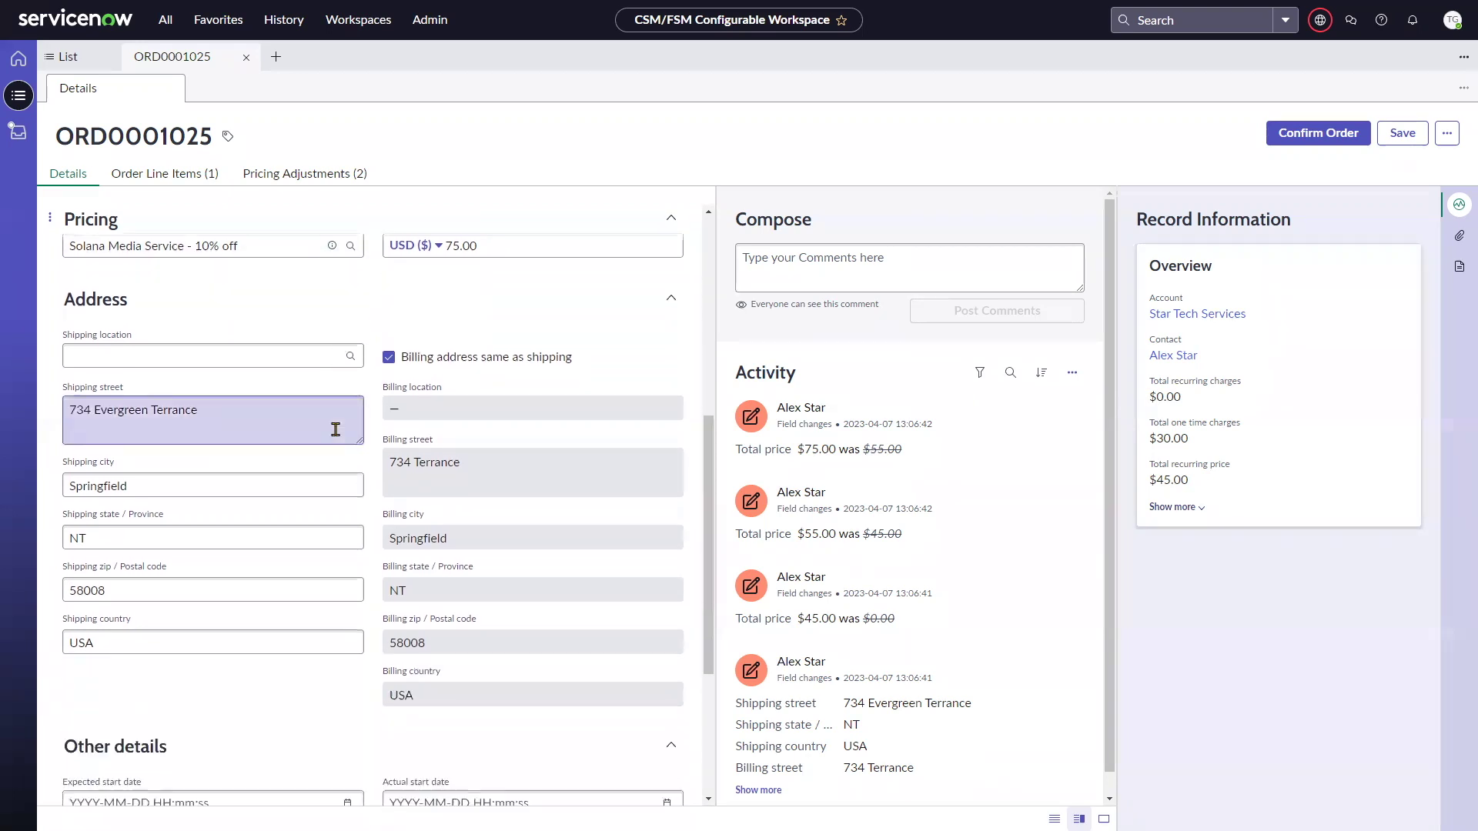
{"action": "scroll", "coordinate": [323, 477], "scroll_direction": "down", "scroll_amount": 3}
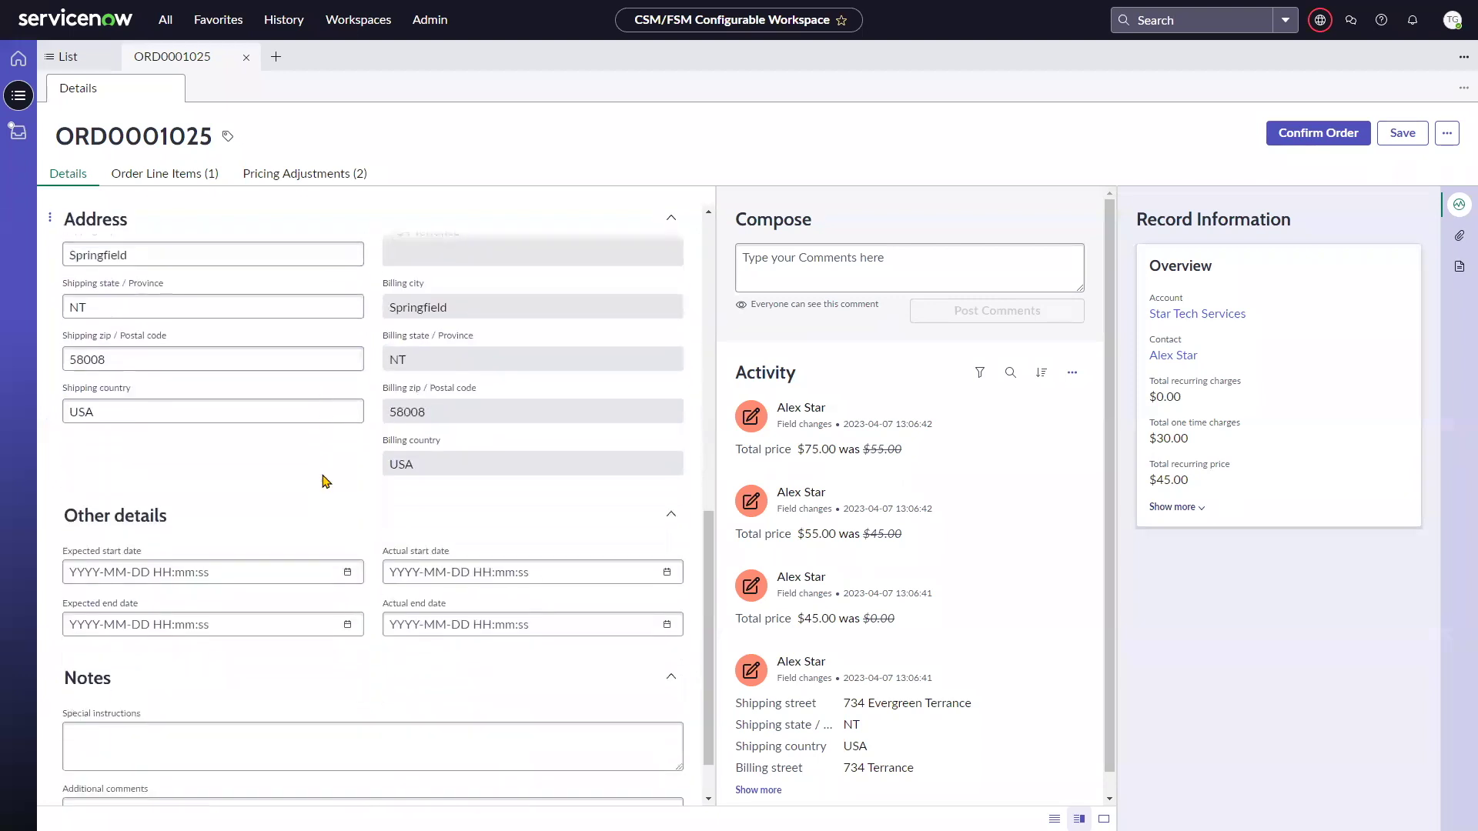
{"action": "scroll", "coordinate": [323, 477], "scroll_direction": "up", "scroll_amount": 9}
Step: Review ORD0001025's Order Line Items and Pricing Adjustments tabs
{"action": "left_click", "coordinate": [165, 173]}
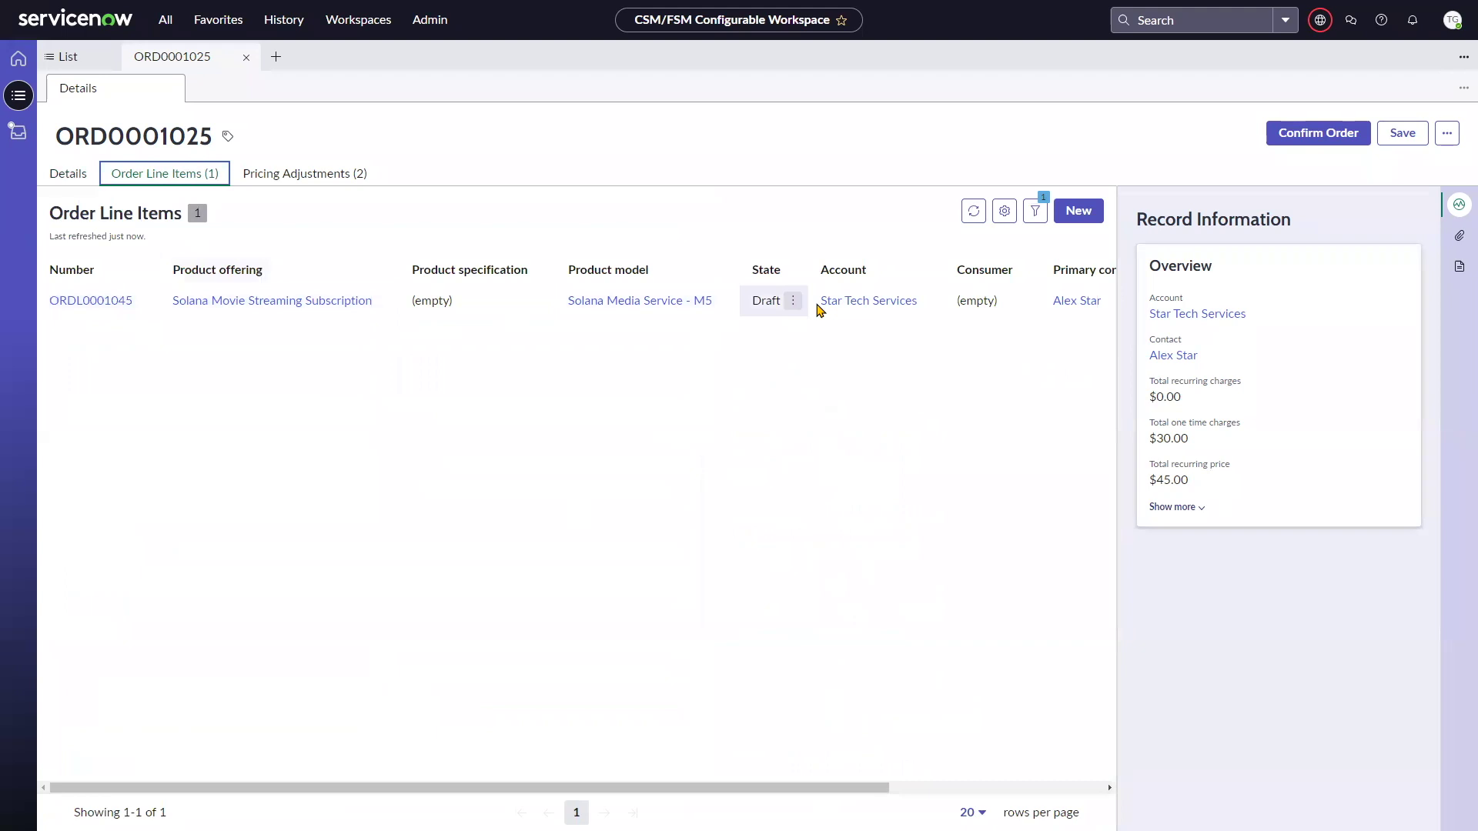
{"action": "left_click", "coordinate": [308, 176]}
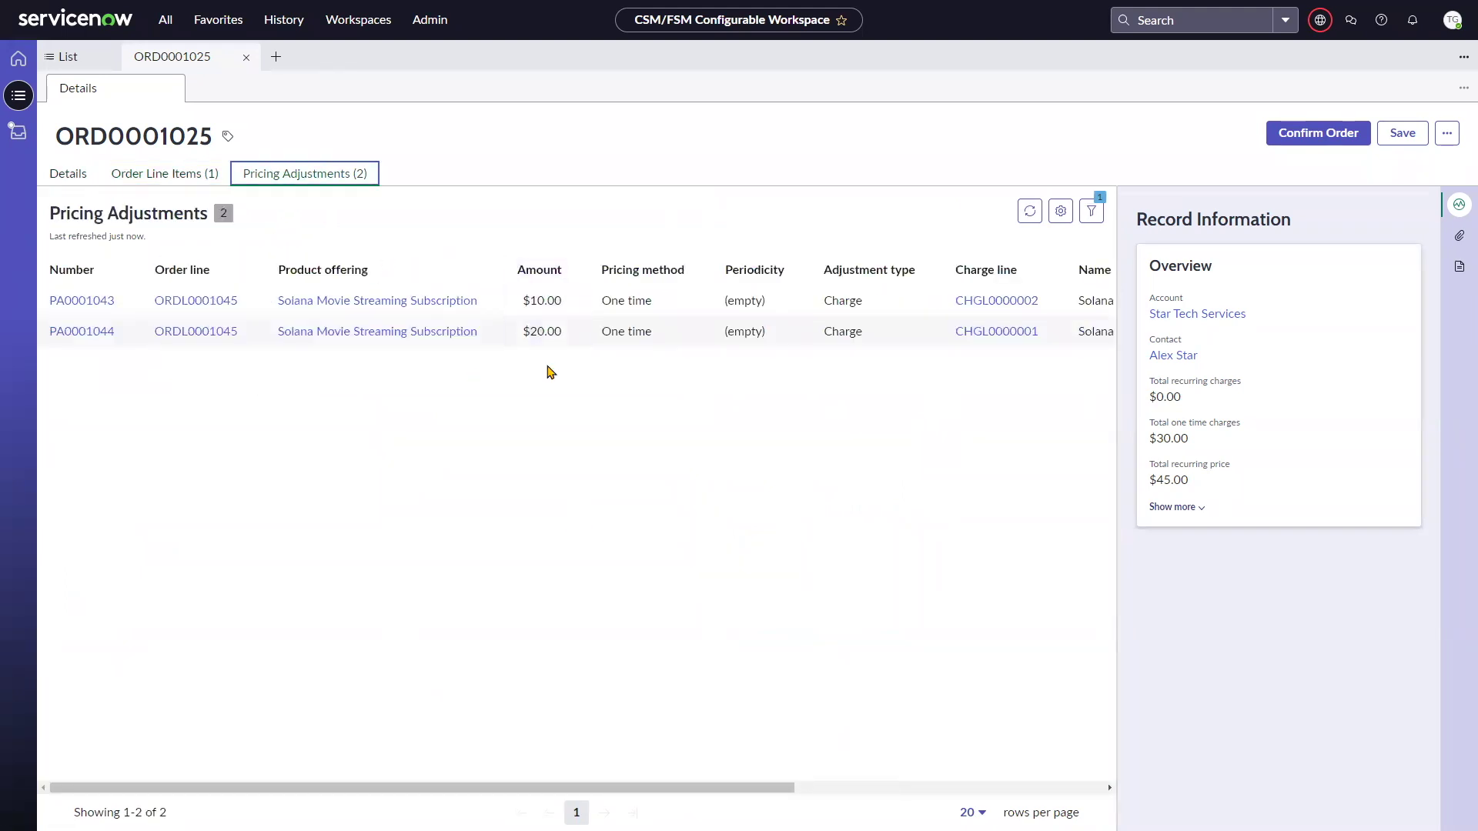
{"action": "scroll", "coordinate": [556, 370], "scroll_direction": "right", "scroll_amount": 2}
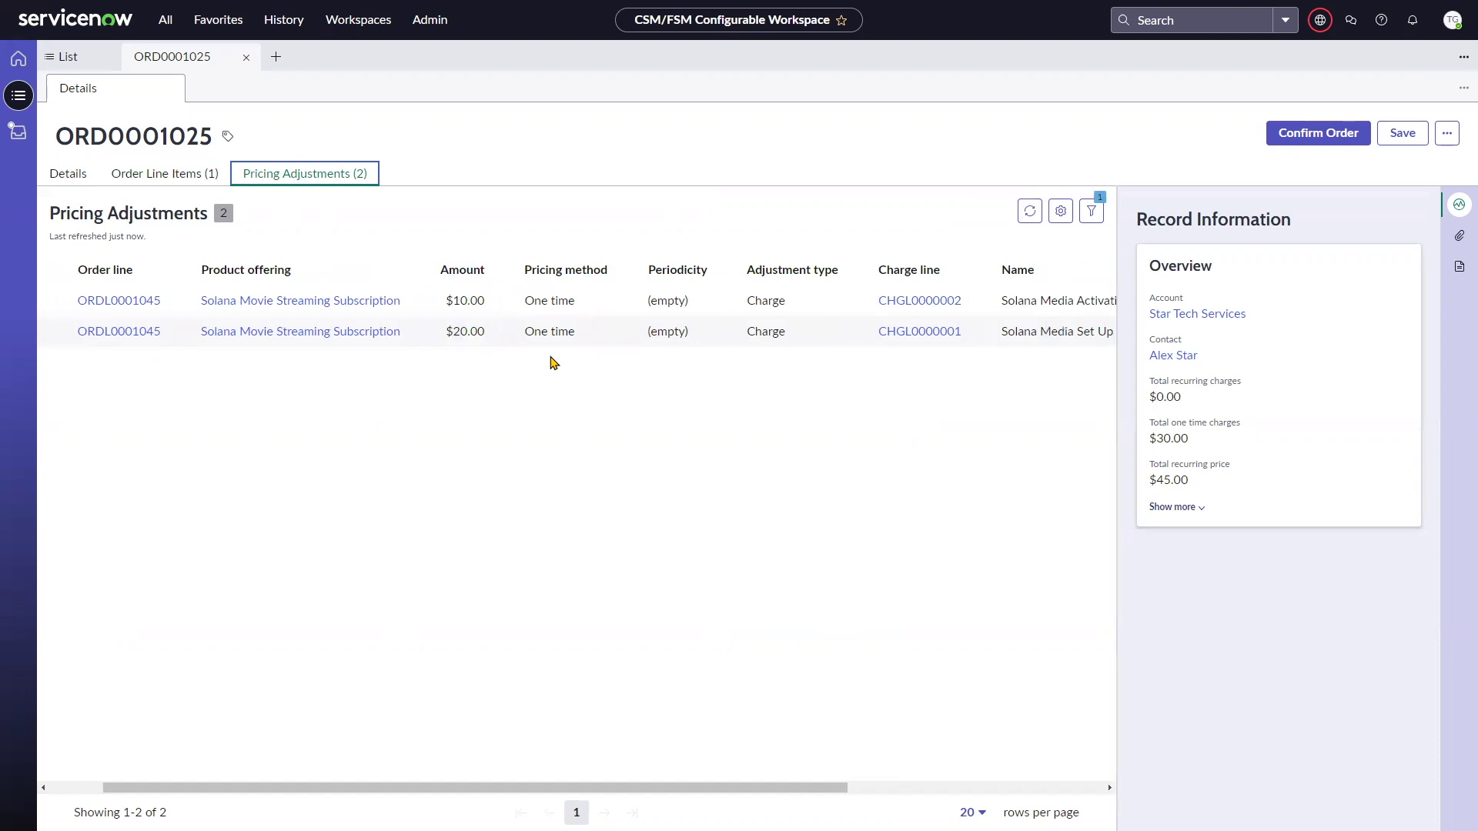
{"action": "scroll", "coordinate": [538, 358], "scroll_direction": "left", "scroll_amount": 2}
{"action": "left_click", "coordinate": [157, 174]}
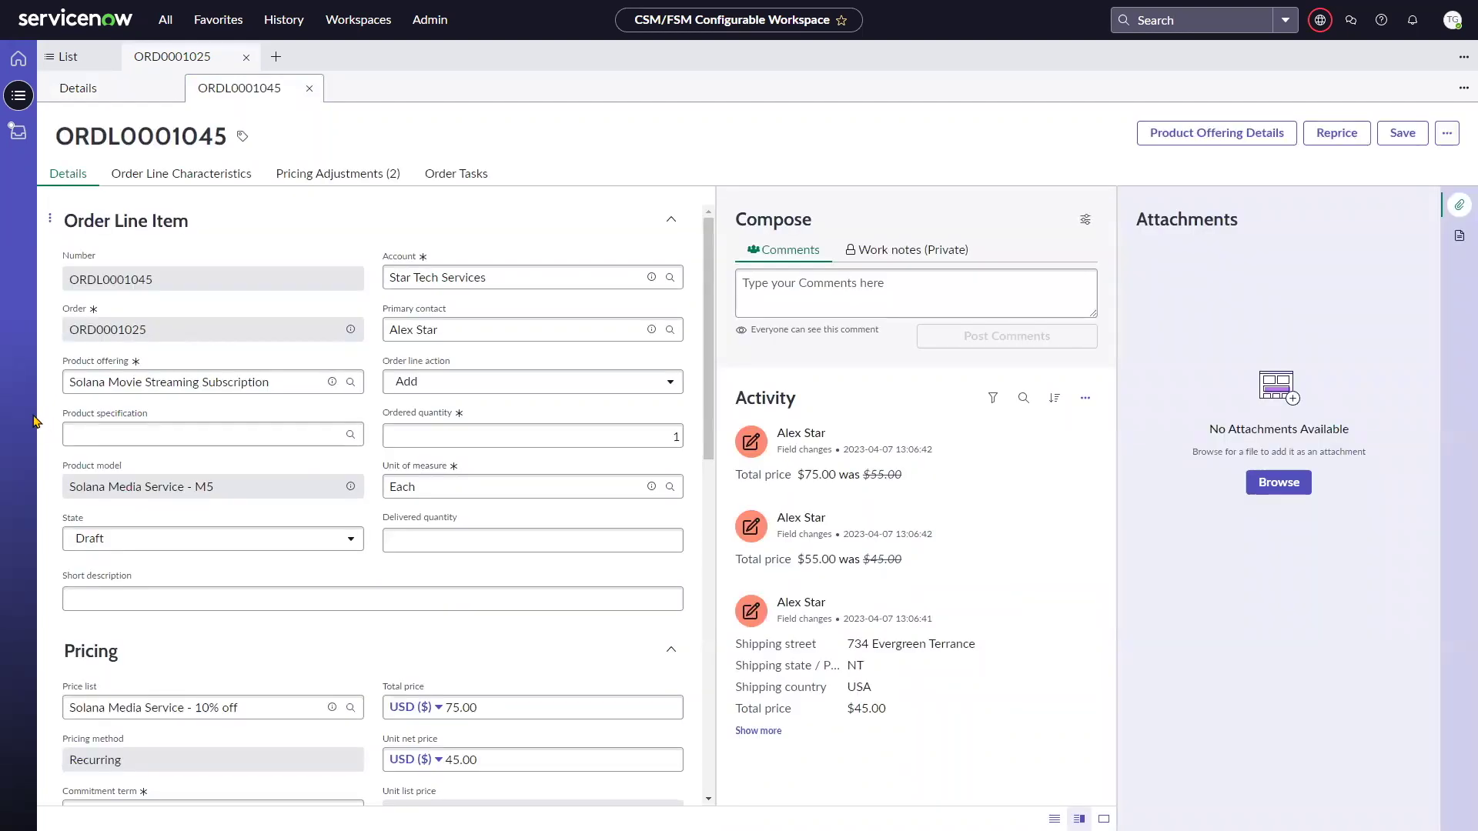
Step: Inspect line ORDL0001045's Pricing section, then close its subtab
{"action": "scroll", "coordinate": [266, 452], "scroll_direction": "down", "scroll_amount": 4}
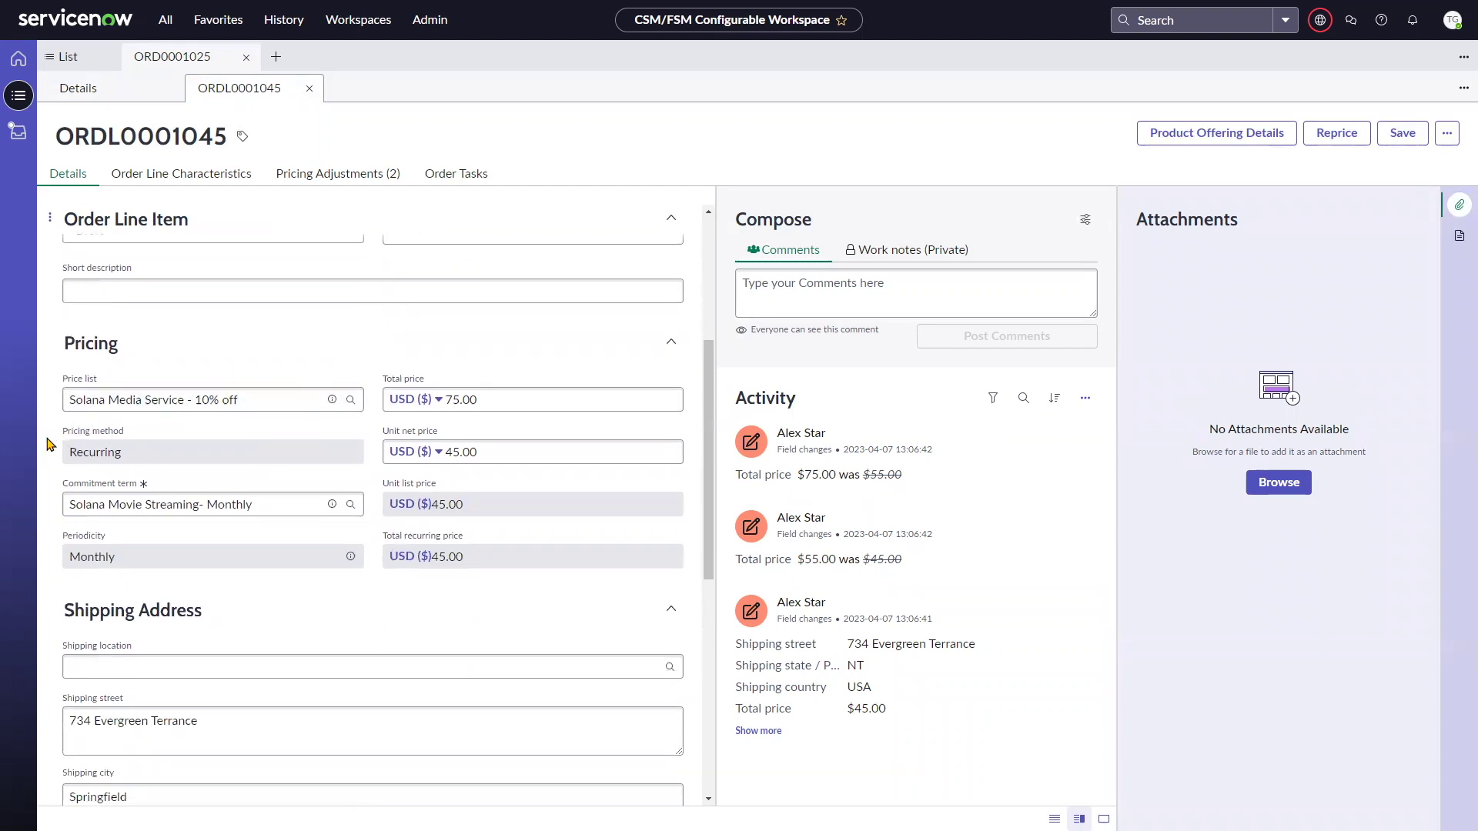
{"action": "scroll", "coordinate": [46, 445], "scroll_direction": "down", "scroll_amount": 1}
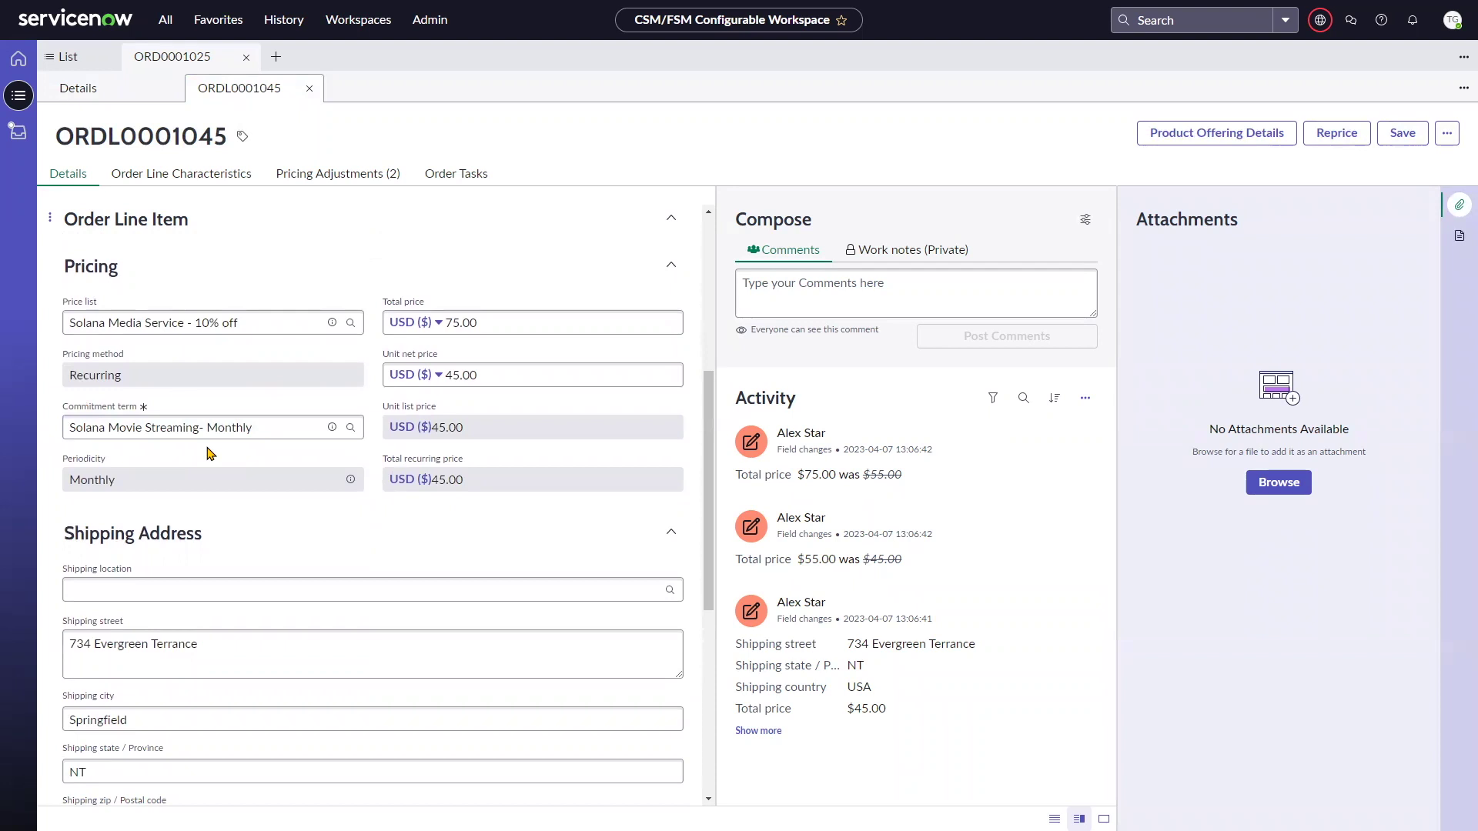
{"action": "scroll", "coordinate": [208, 452], "scroll_direction": "up", "scroll_amount": 4}
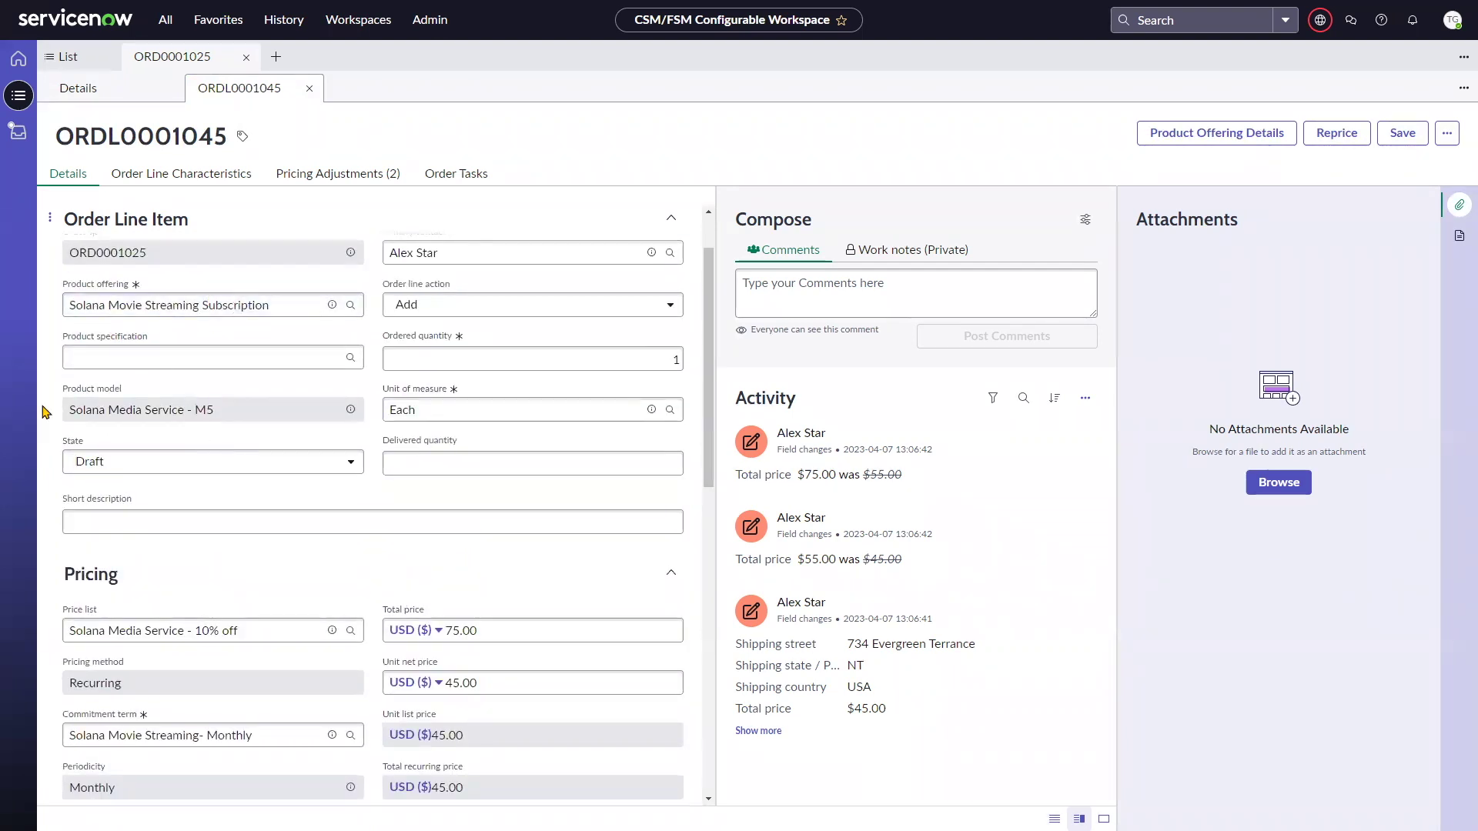
{"action": "scroll", "coordinate": [44, 412], "scroll_direction": "down", "scroll_amount": 1}
{"action": "scroll", "coordinate": [44, 431], "scroll_direction": "down", "scroll_amount": 3}
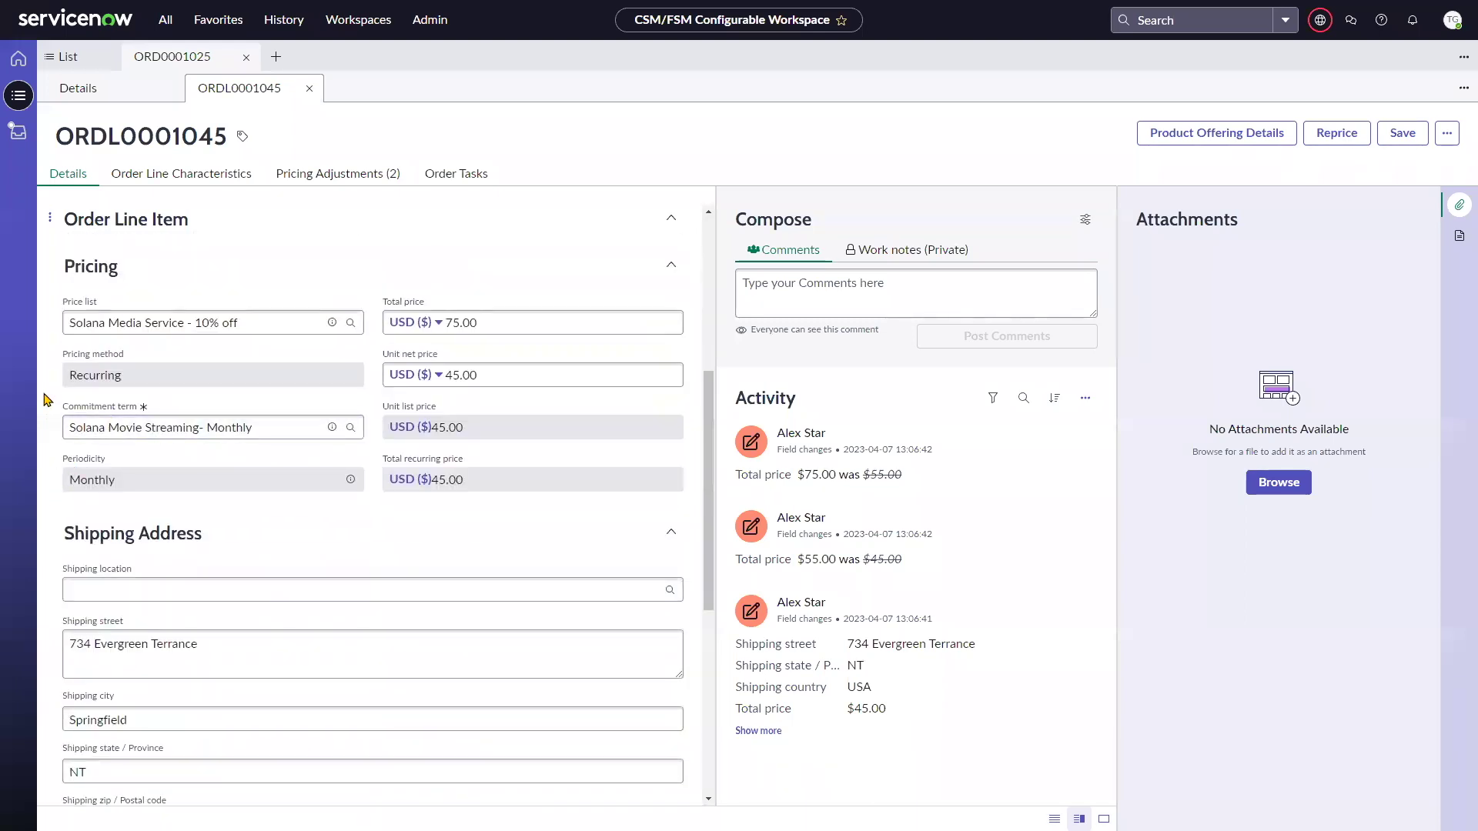
{"action": "scroll", "coordinate": [429, 439], "scroll_direction": "up", "scroll_amount": 2}
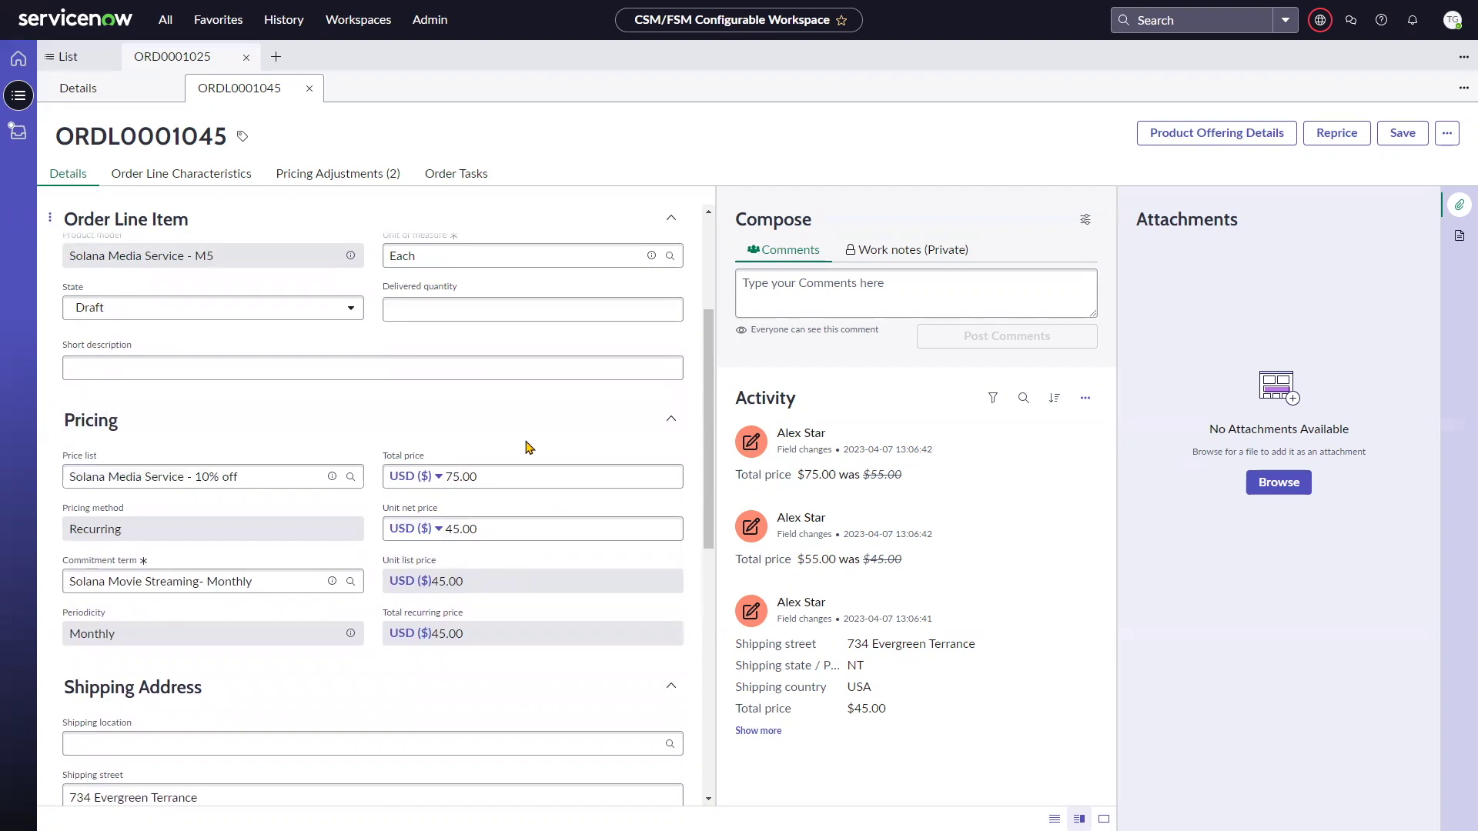
{"action": "scroll", "coordinate": [281, 452], "scroll_direction": "up", "scroll_amount": 3}
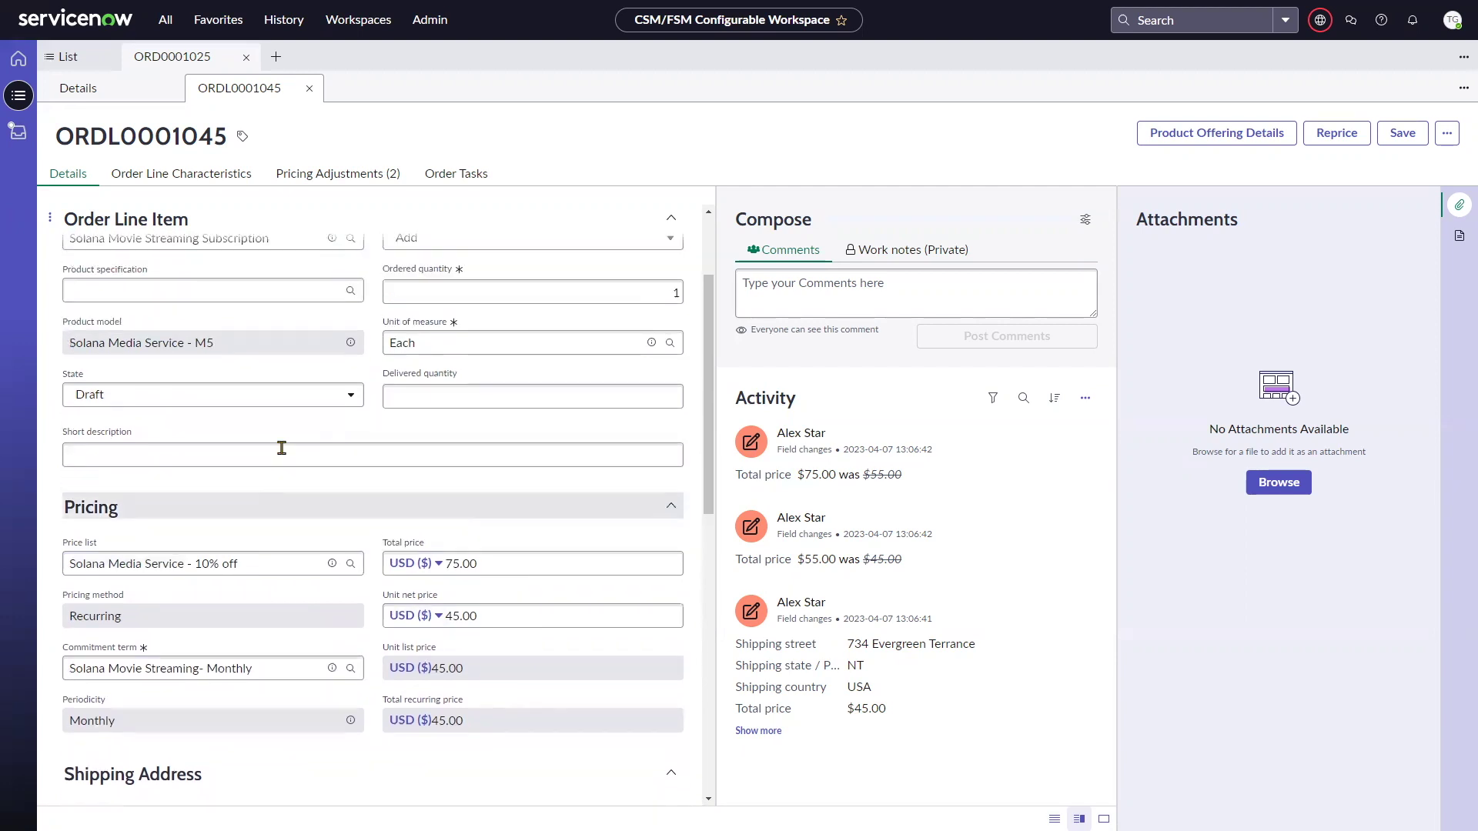
{"action": "left_click", "coordinate": [309, 88]}
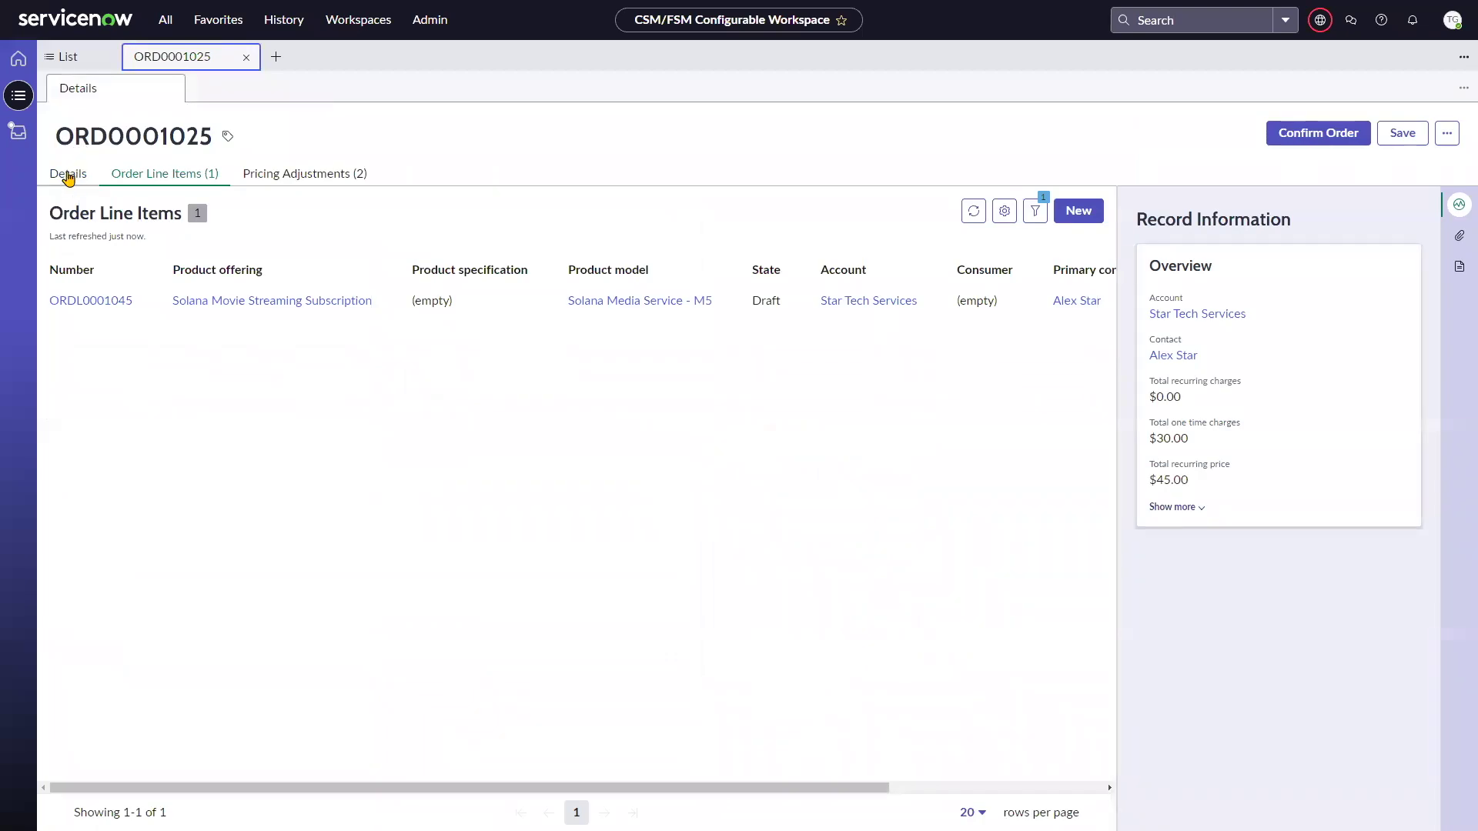
Step: Confirm order ORD0001025 from its Details form, moving it from Draft to New
{"action": "left_click", "coordinate": [68, 176]}
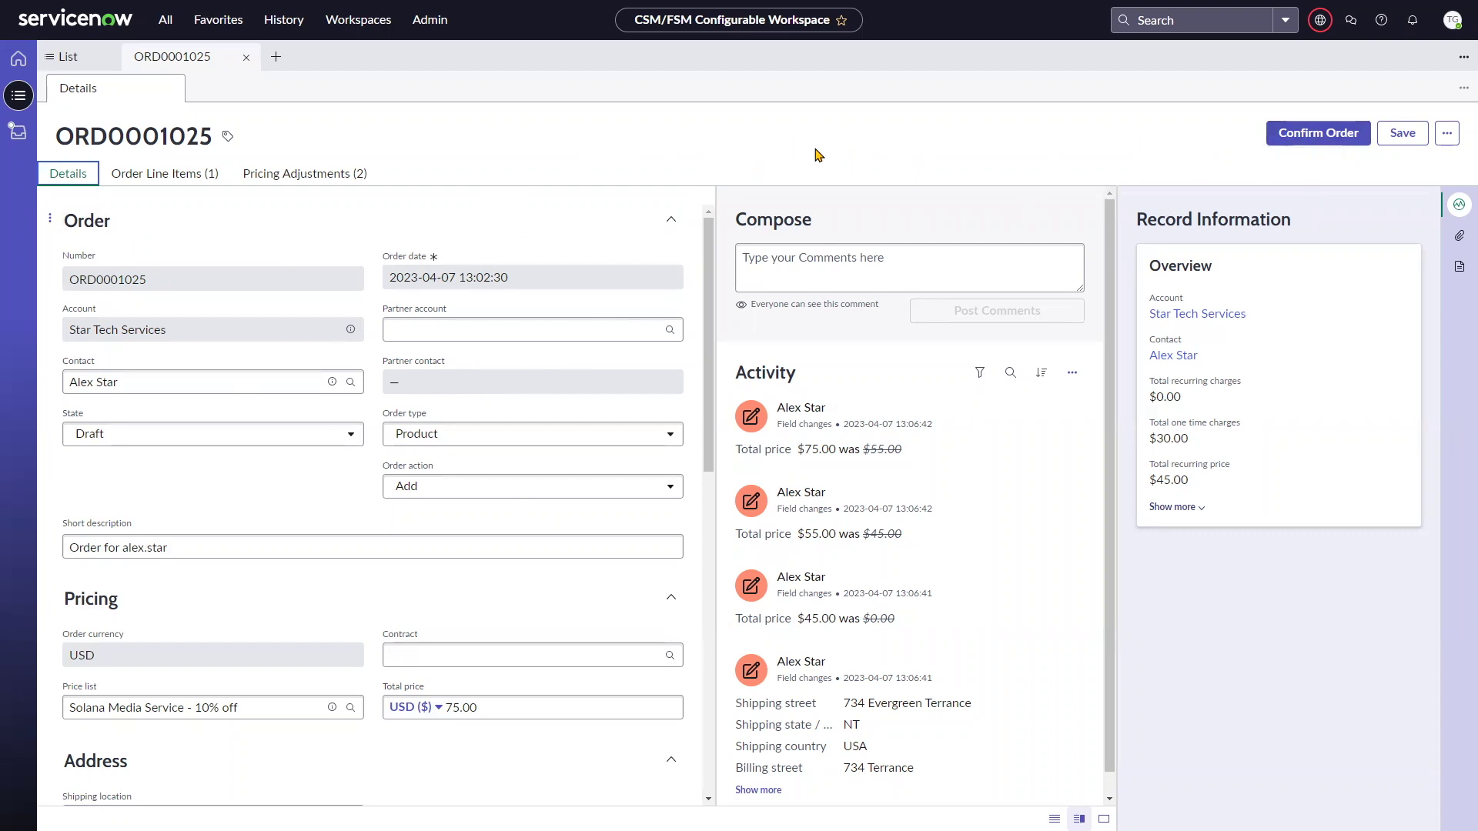
{"action": "left_click", "coordinate": [1315, 137]}
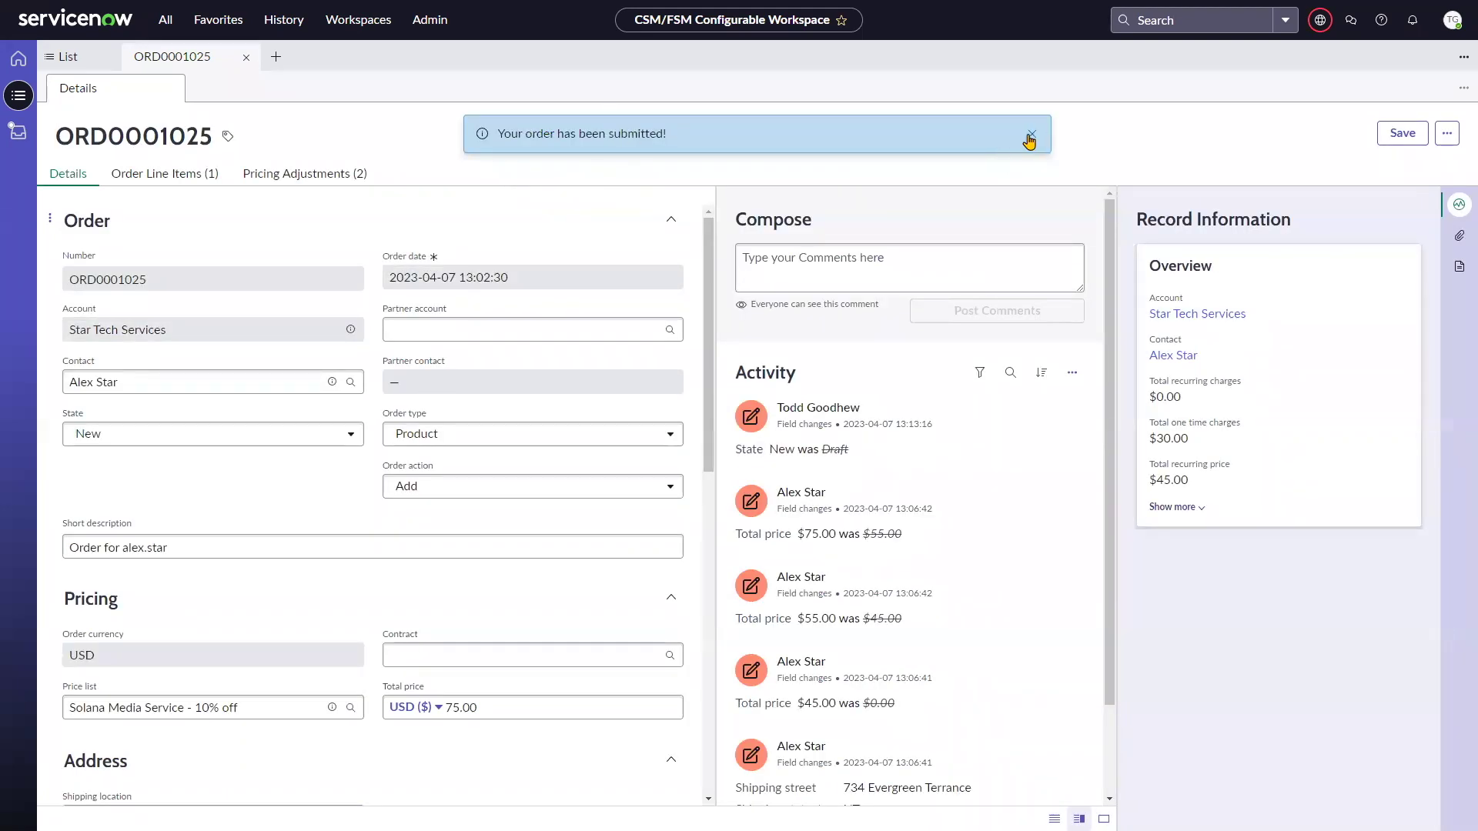
{"action": "left_click", "coordinate": [1031, 134]}
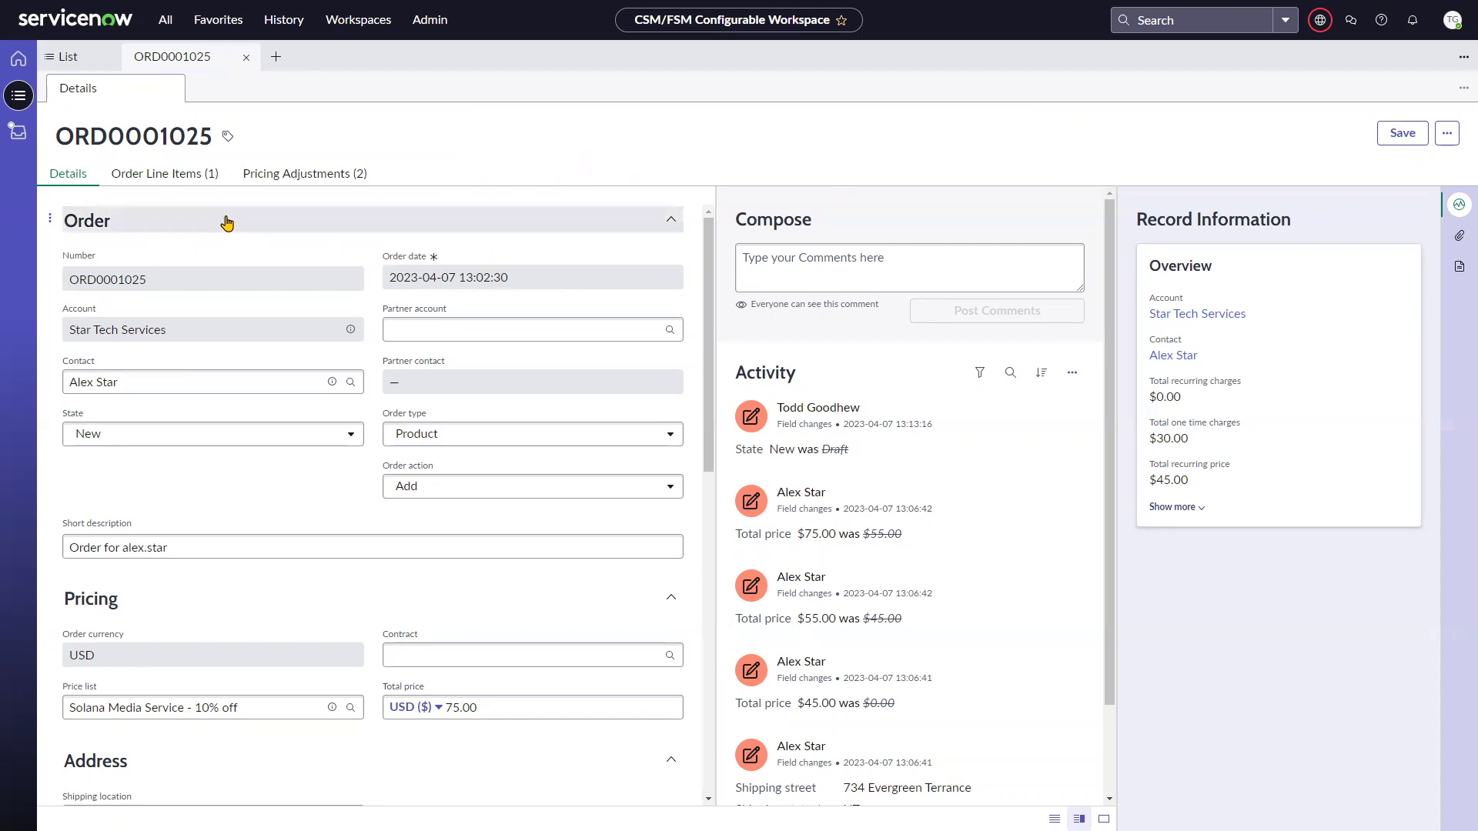
{"action": "scroll", "coordinate": [366, 439], "scroll_direction": "down", "scroll_amount": 8}
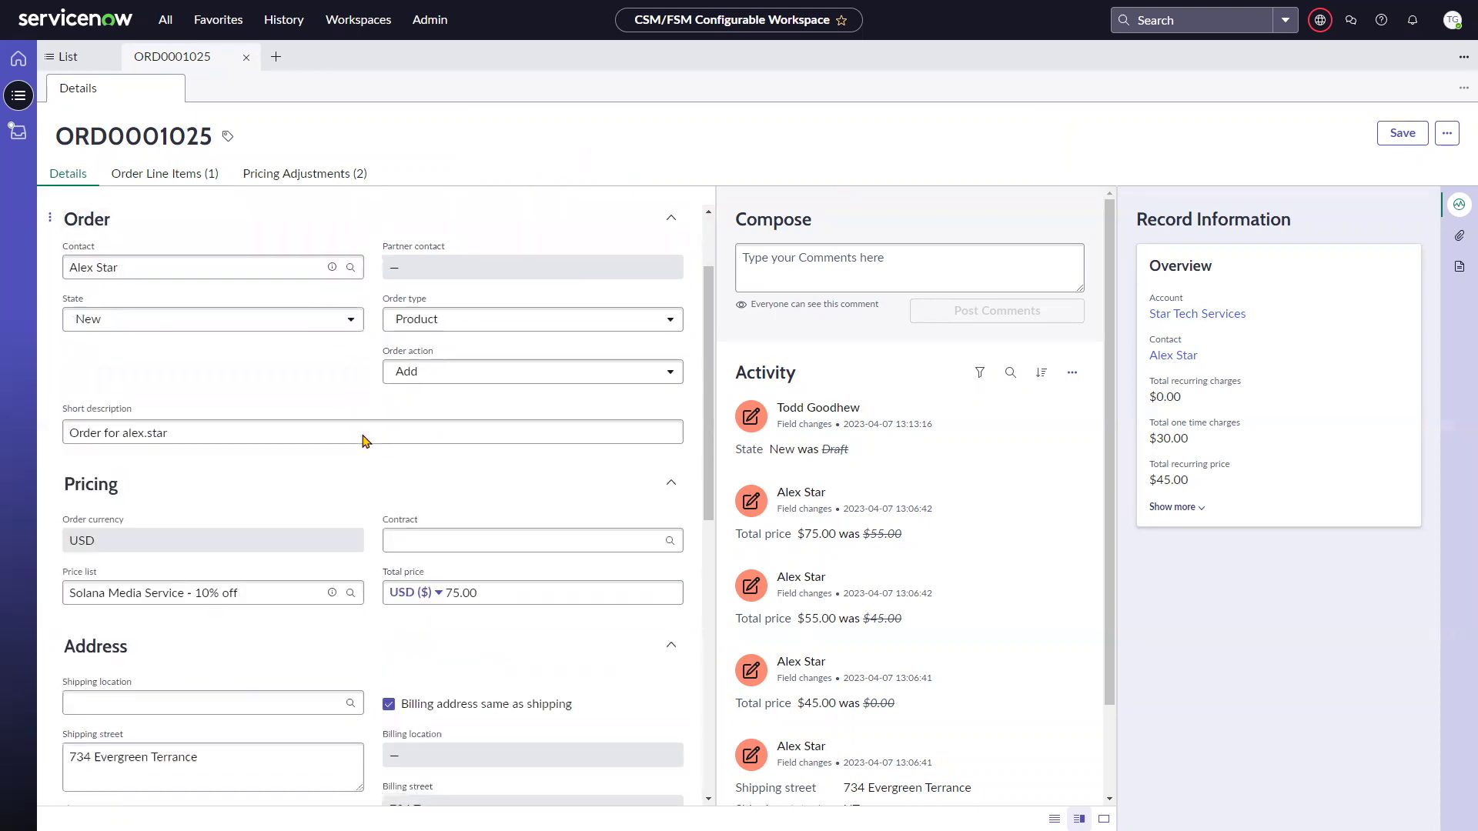
{"action": "scroll", "coordinate": [365, 438], "scroll_direction": "up", "scroll_amount": 8}
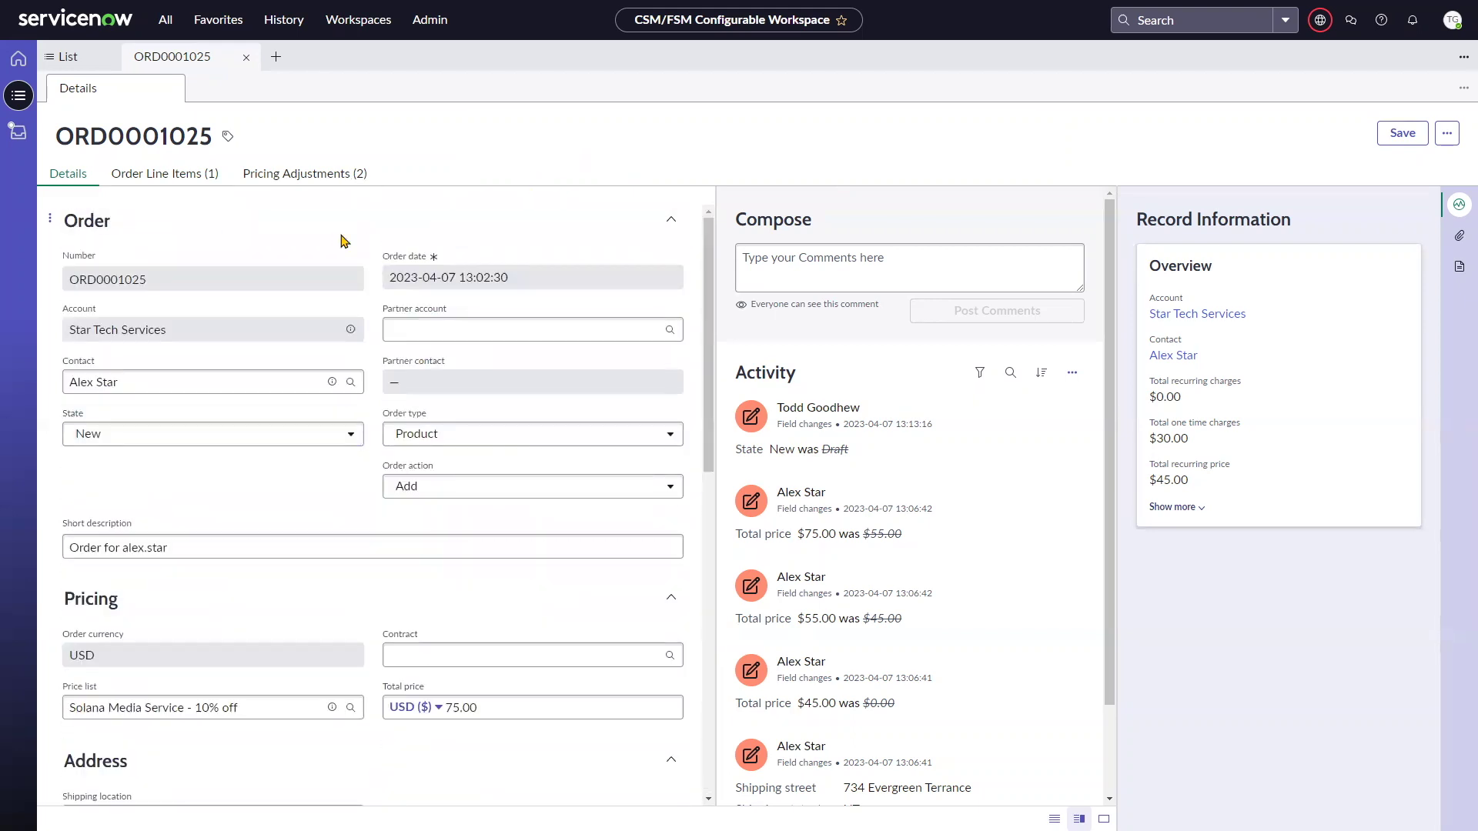
Step: Check ORDL0001045's empty Order Tasks, then close the line item and order ORD0001025
{"action": "left_click", "coordinate": [172, 175]}
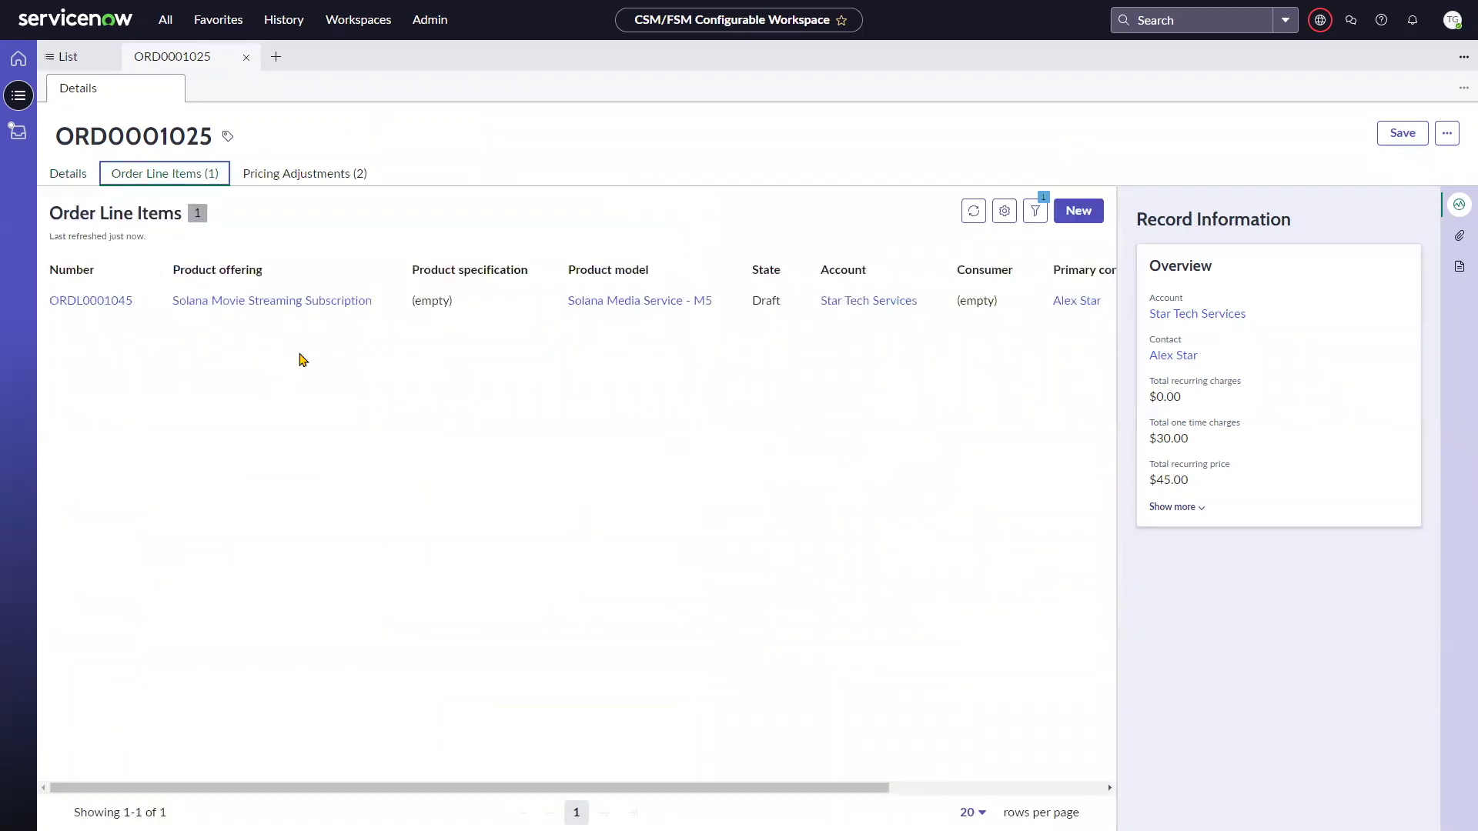
{"action": "left_click", "coordinate": [91, 300]}
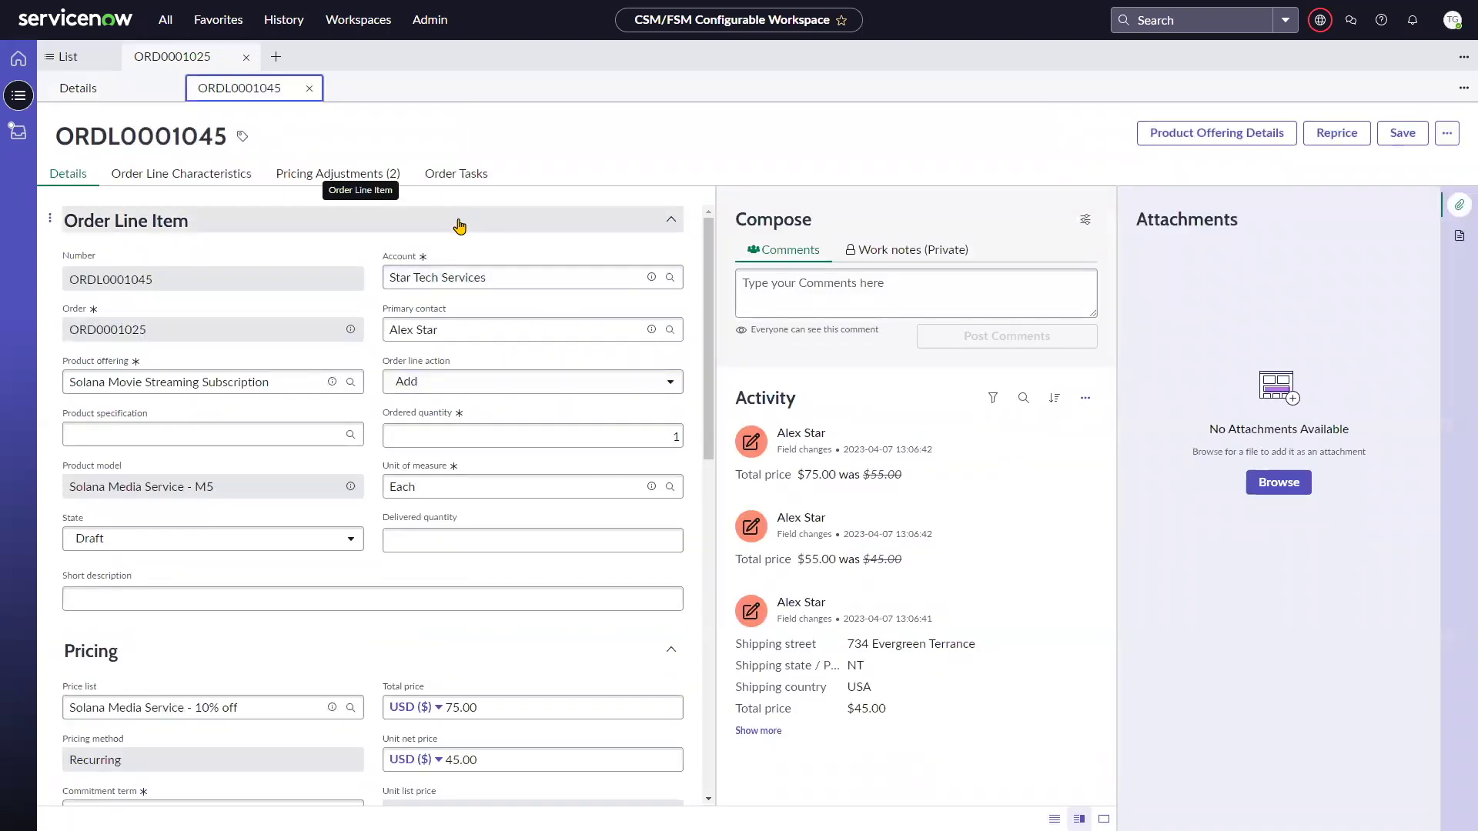
{"action": "left_click", "coordinate": [455, 181]}
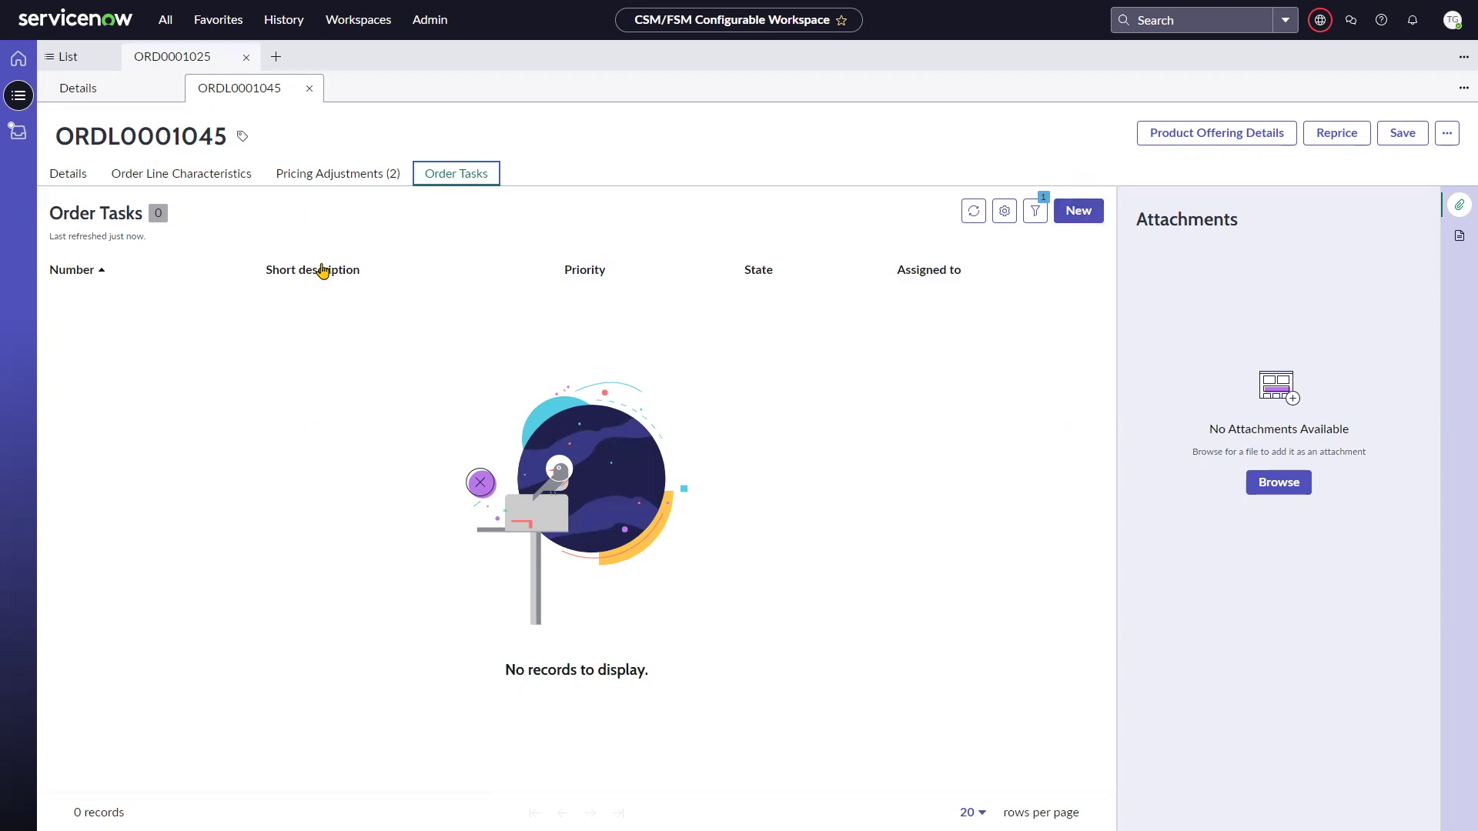
{"action": "left_click", "coordinate": [58, 182]}
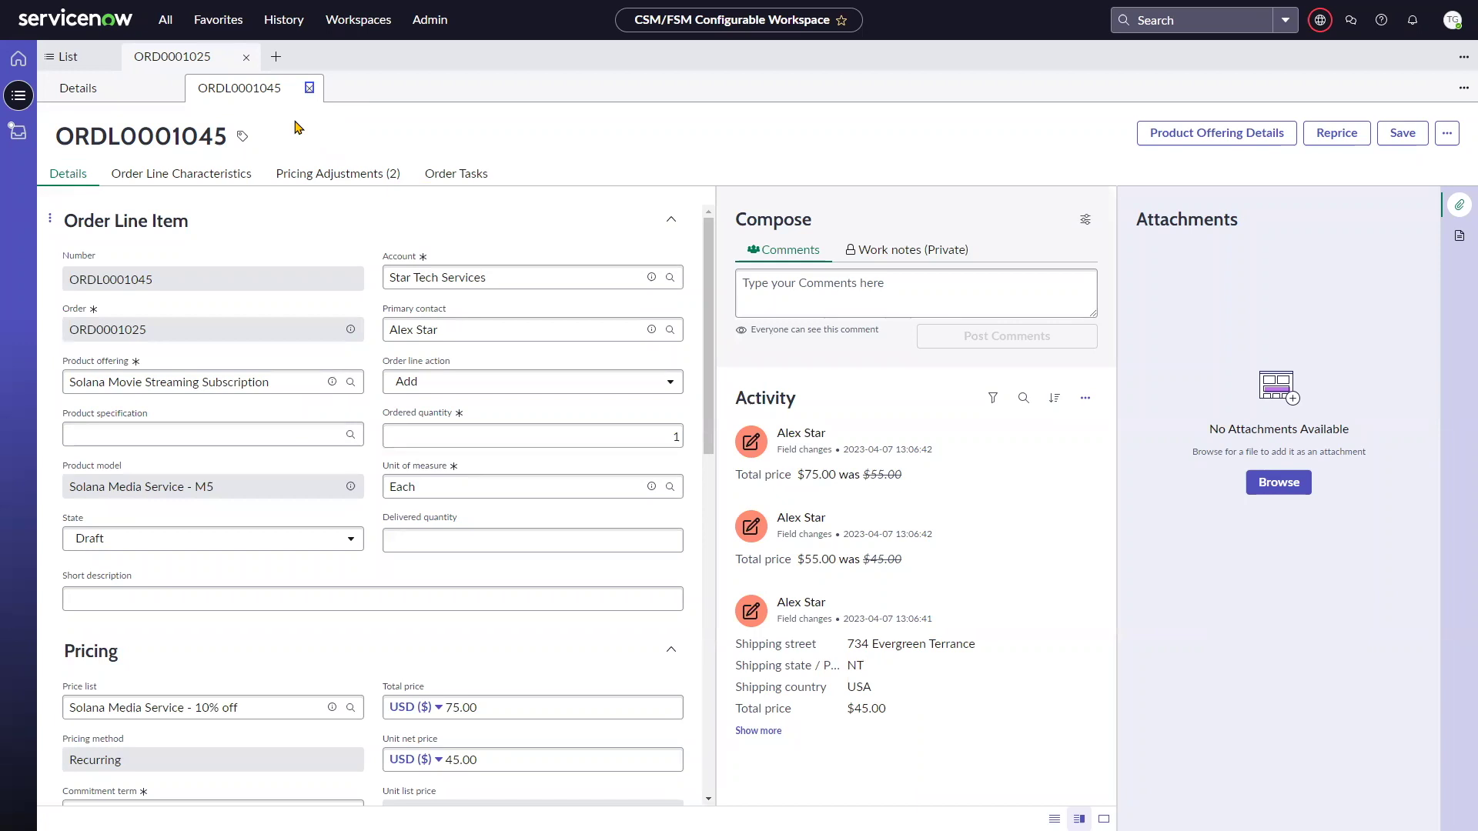
{"action": "left_click", "coordinate": [310, 88]}
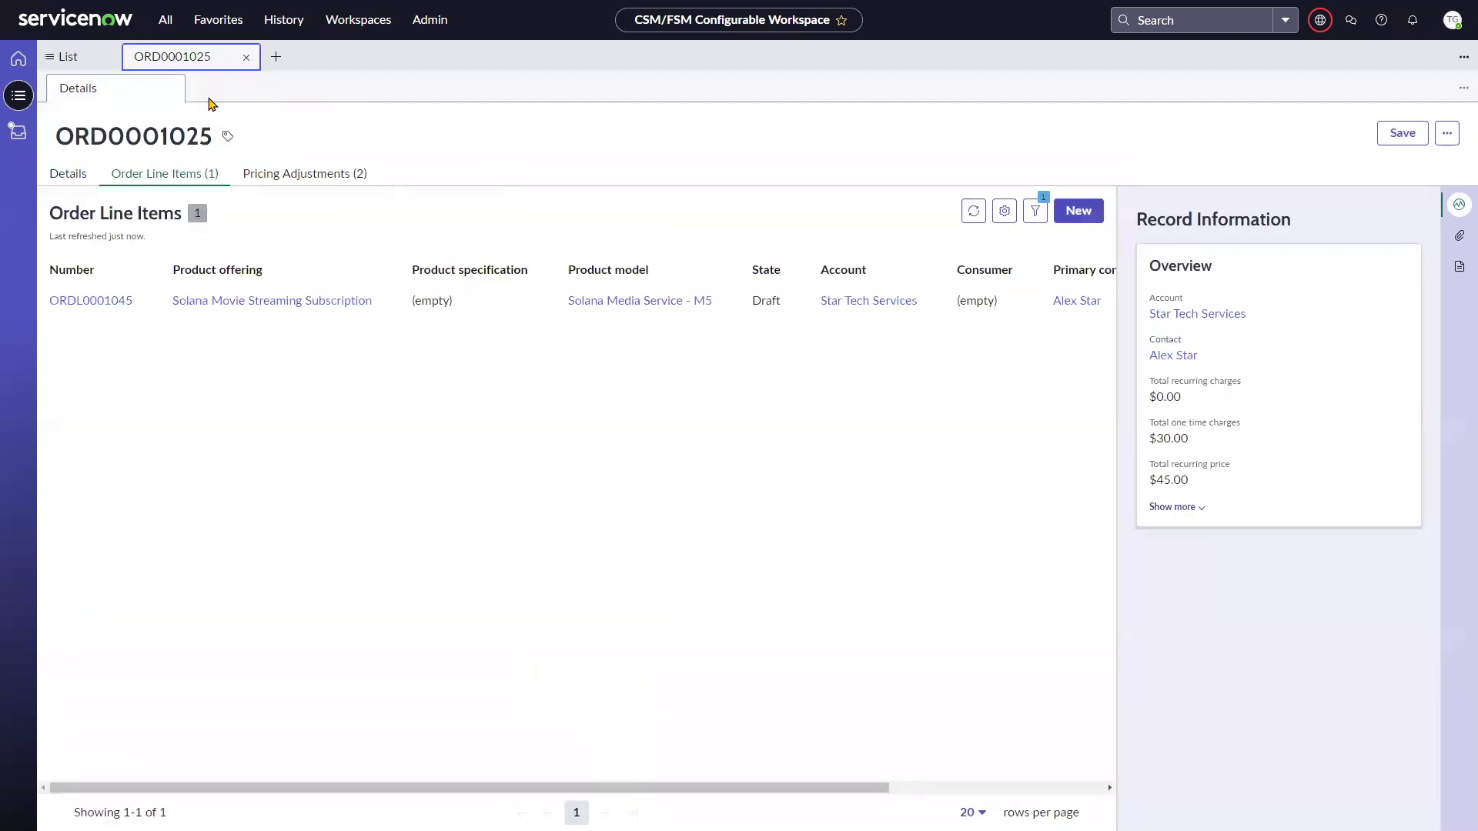
{"action": "left_click", "coordinate": [246, 57]}
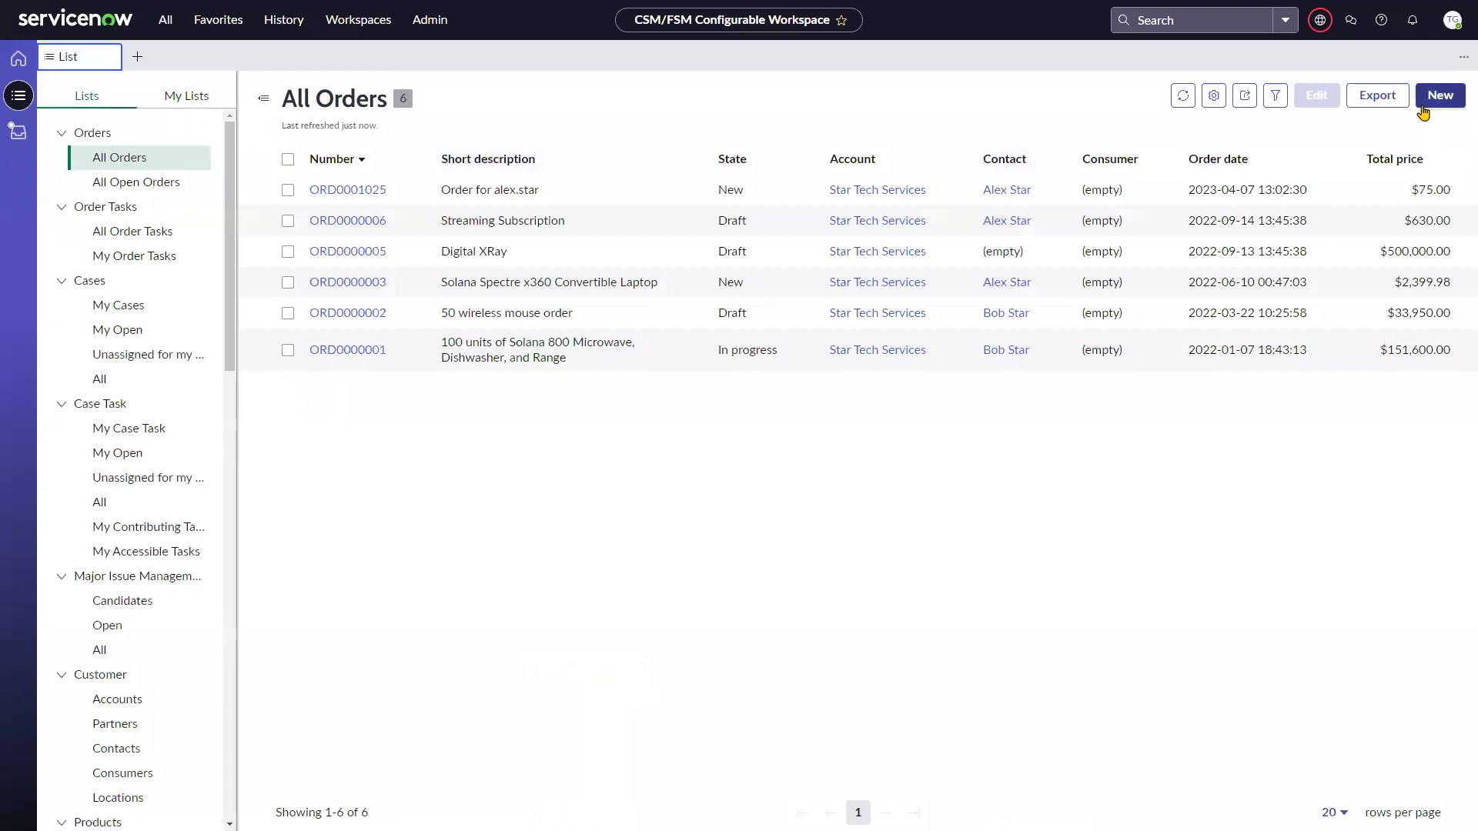
Step: Start a new order with Star Tech Services as the account
{"action": "left_click", "coordinate": [1438, 92]}
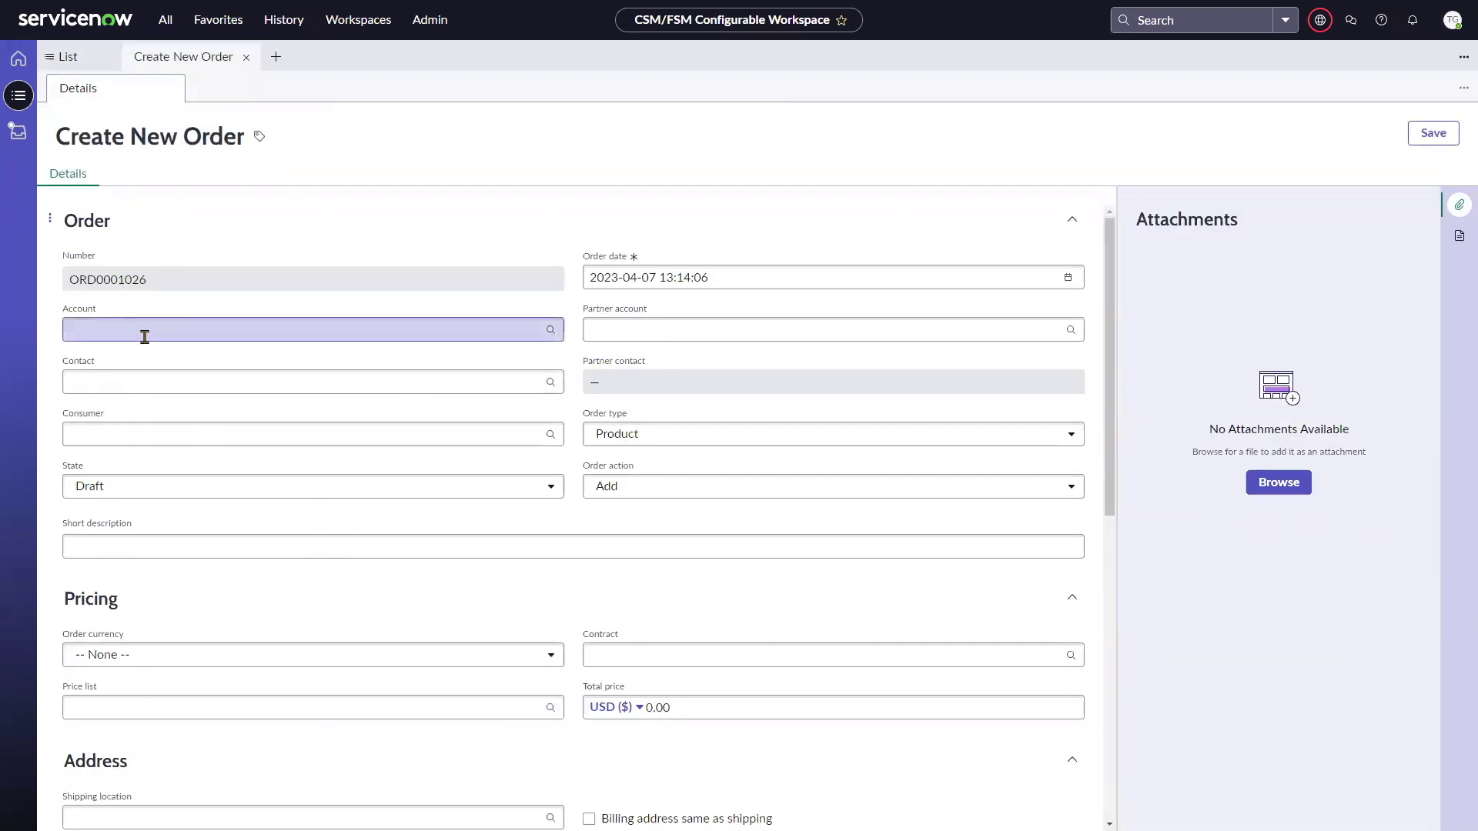
{"action": "left_click", "coordinate": [88, 328]}
{"action": "left_click", "coordinate": [47, 326]}
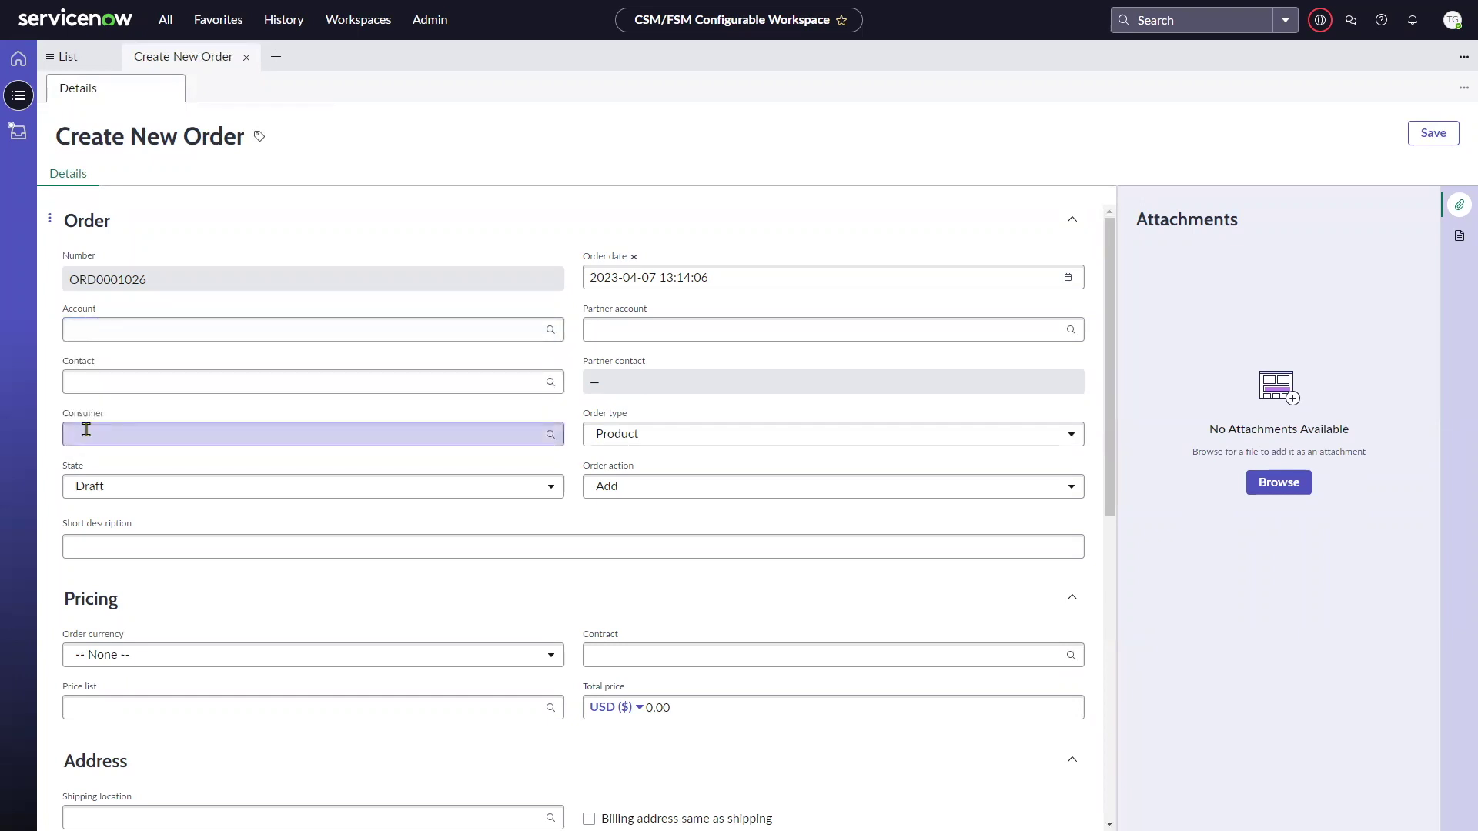
{"action": "left_click", "coordinate": [98, 327]}
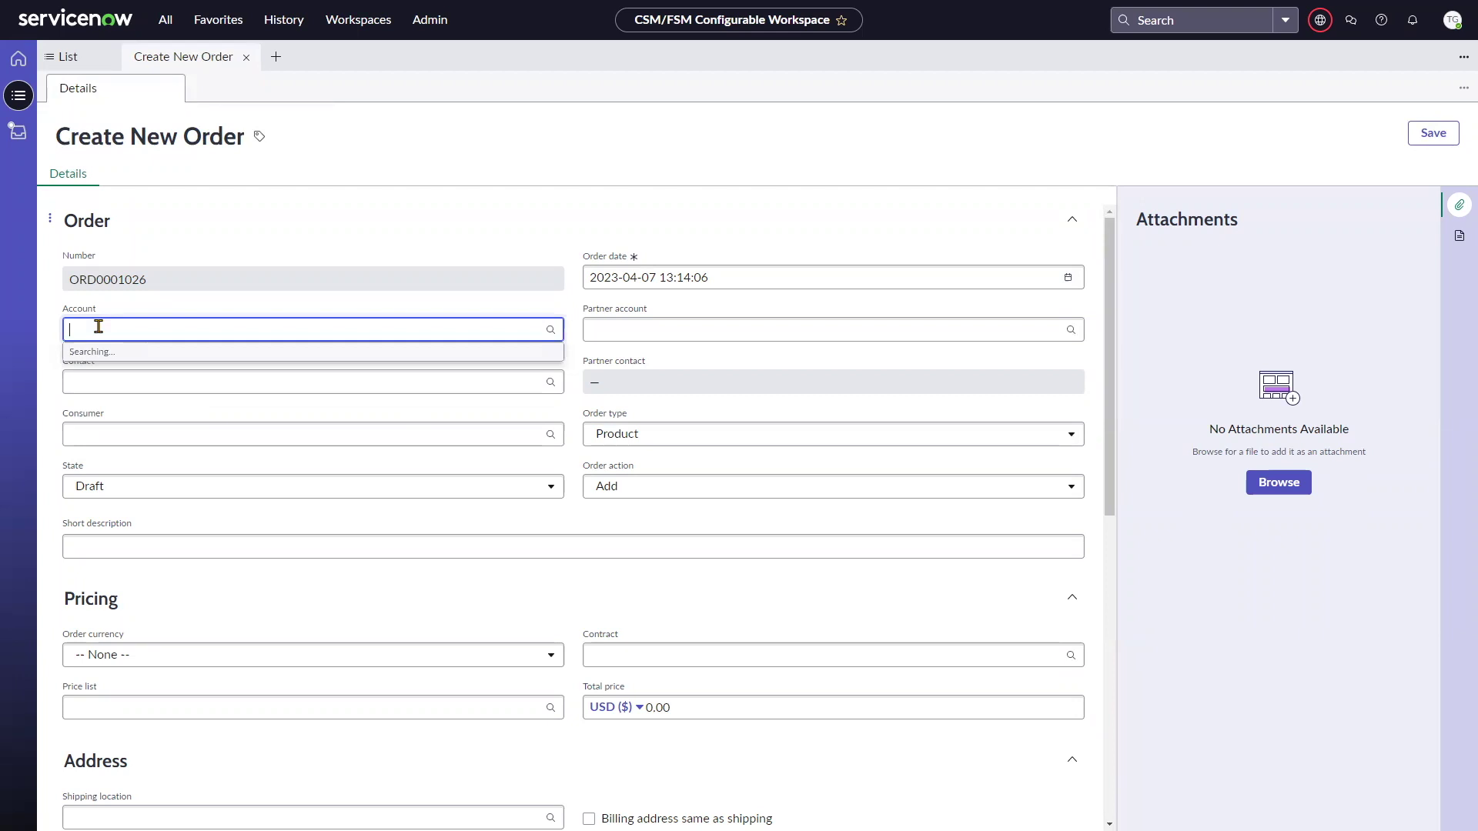
{"action": "left_click", "coordinate": [59, 389]}
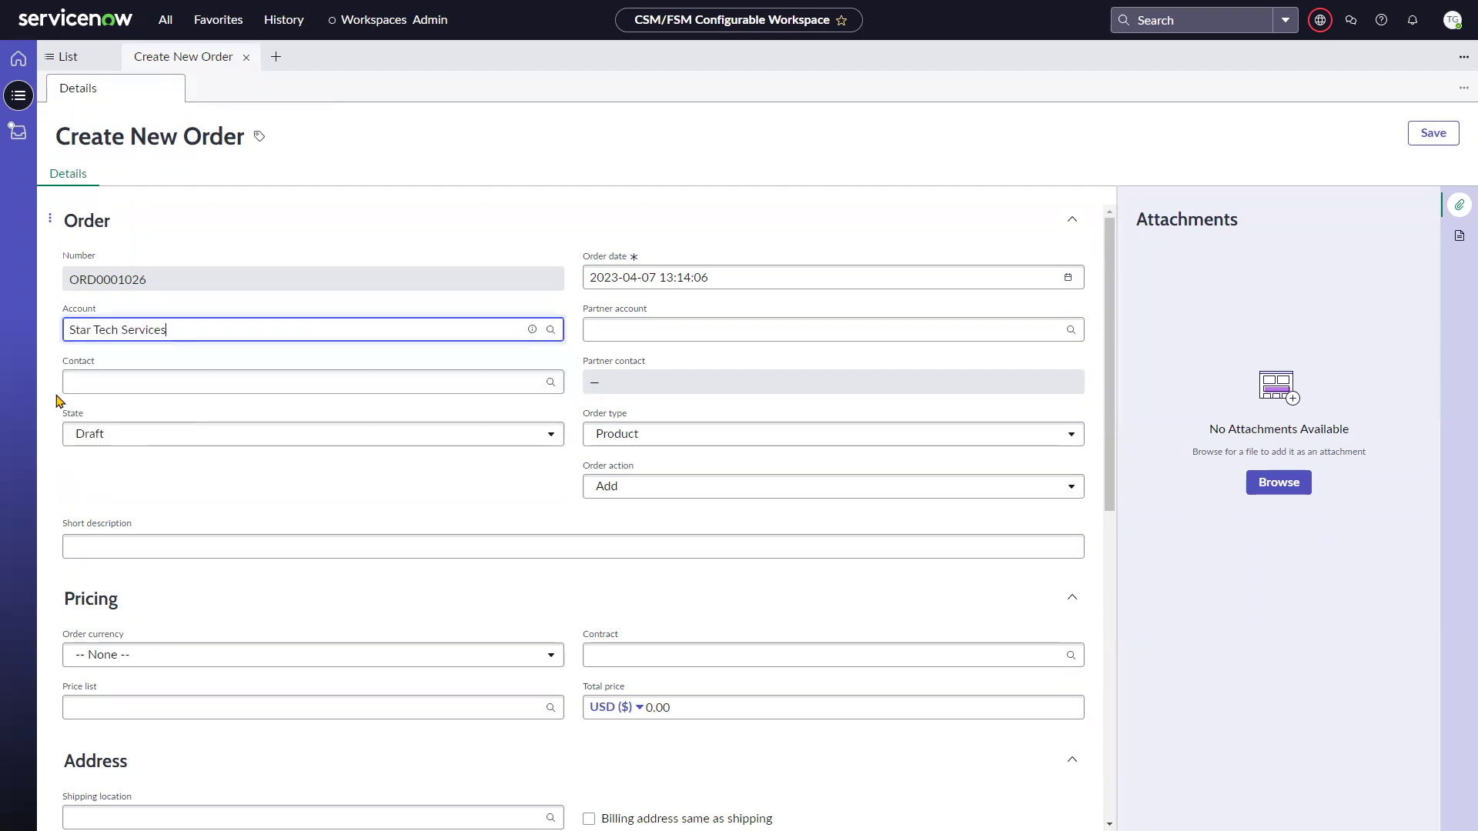
{"action": "left_click", "coordinate": [136, 385]}
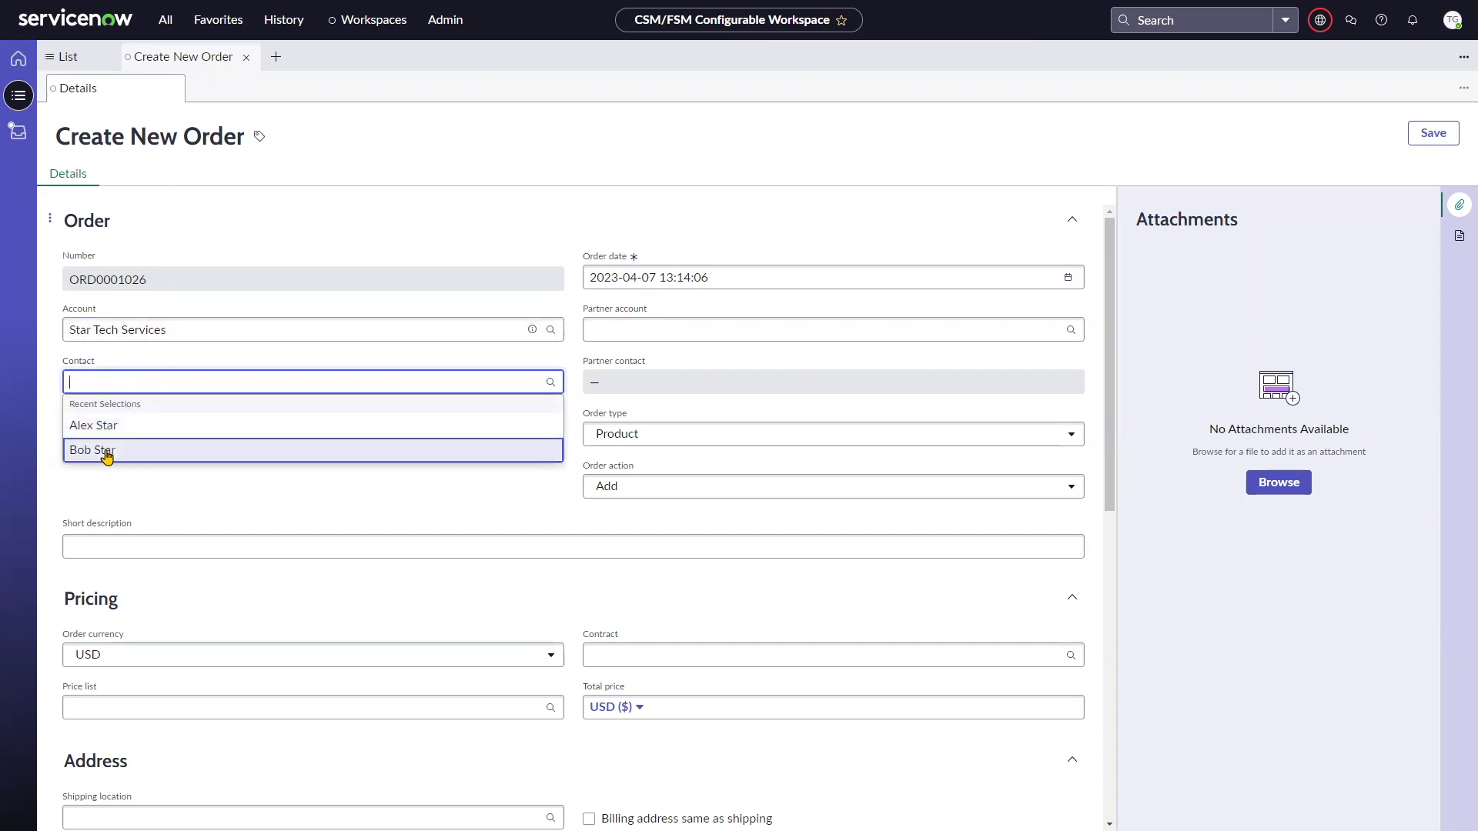
{"action": "left_click", "coordinate": [102, 453]}
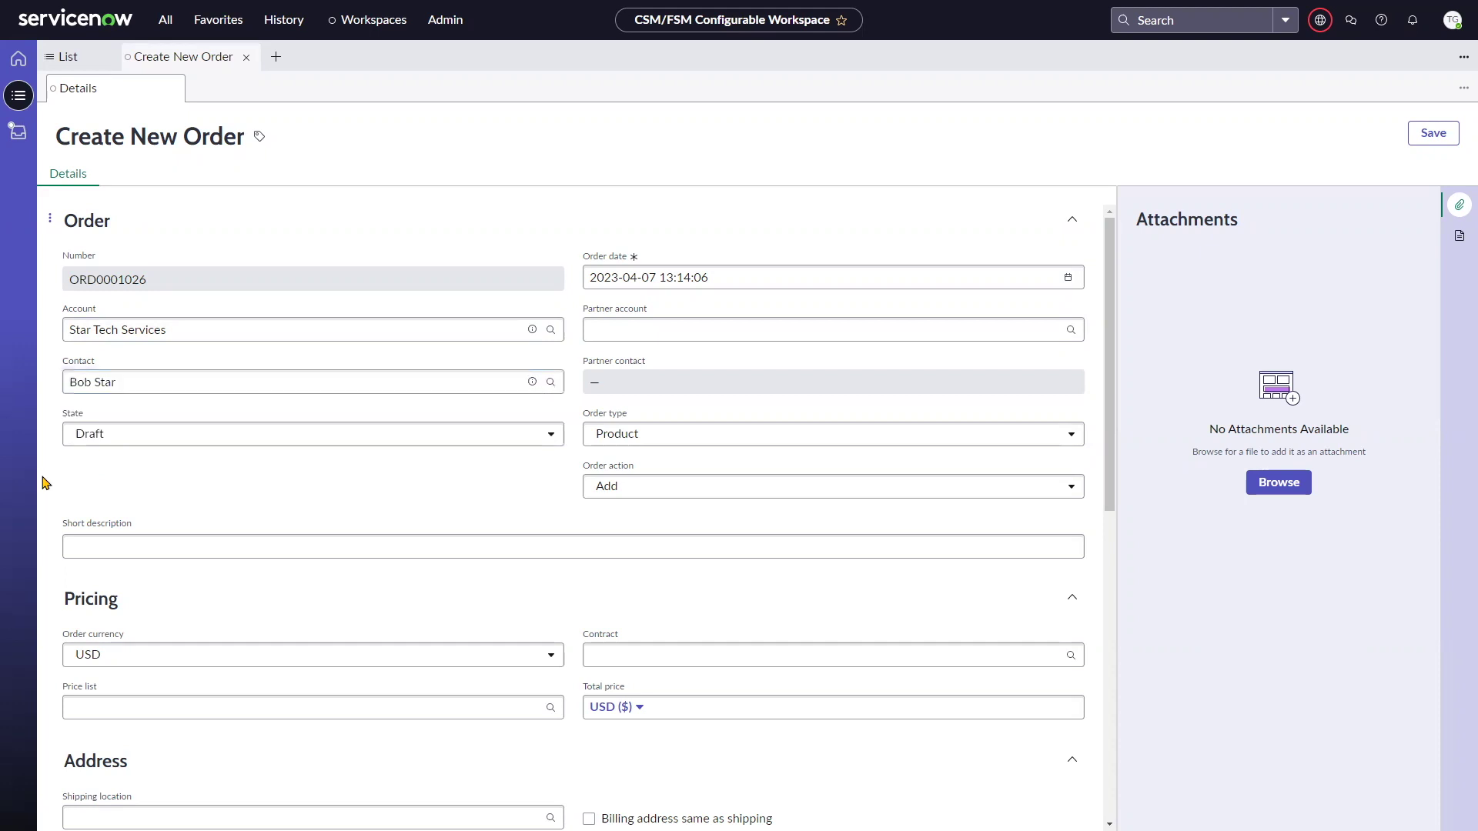
{"action": "scroll", "coordinate": [67, 460], "scroll_direction": "down", "scroll_amount": 1}
{"action": "left_click", "coordinate": [110, 472]}
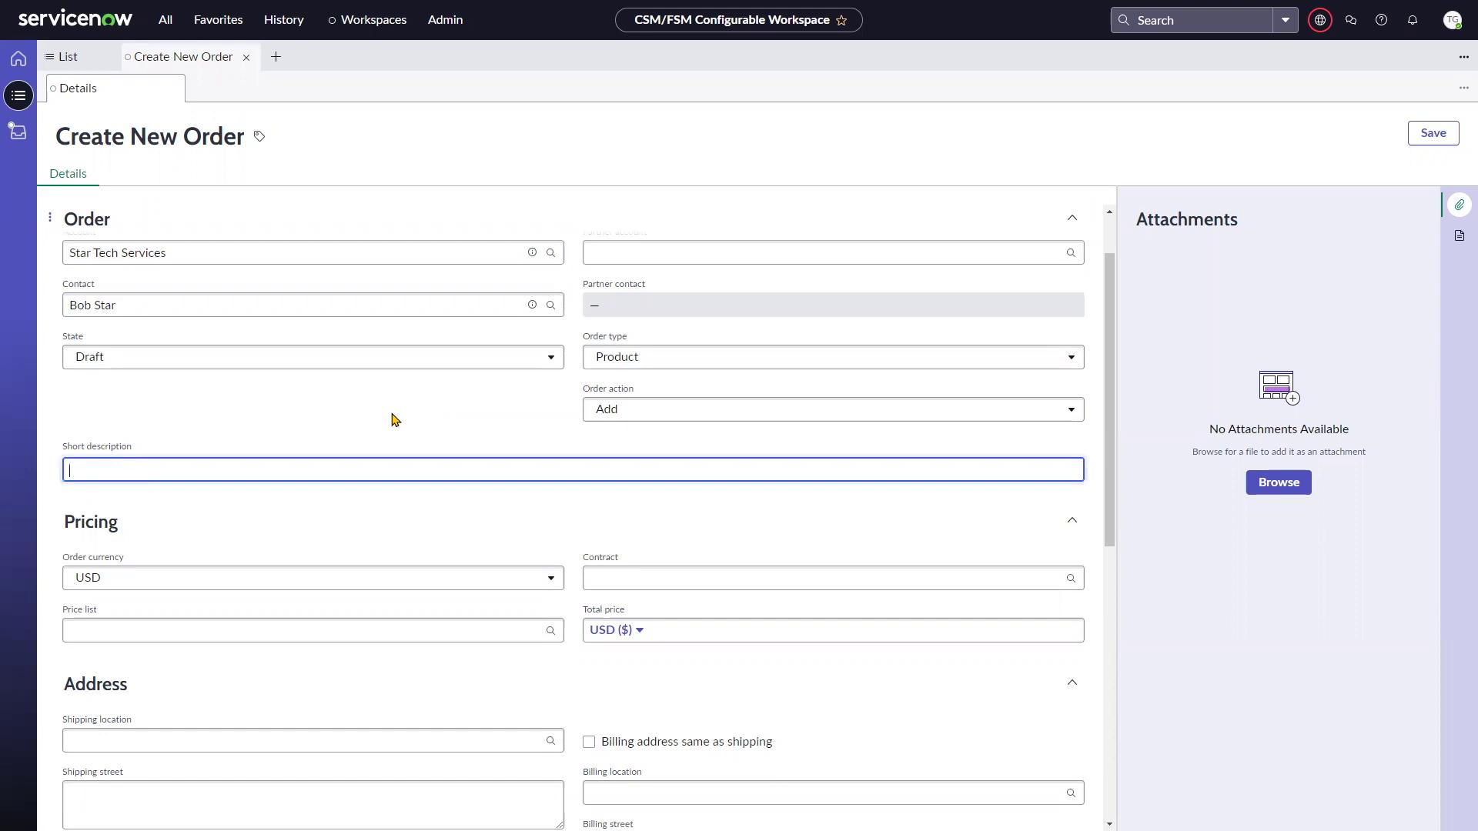
{"action": "scroll", "coordinate": [326, 531], "scroll_direction": "down", "scroll_amount": 2}
{"action": "scroll", "coordinate": [416, 561], "scroll_direction": "up", "scroll_amount": 3}
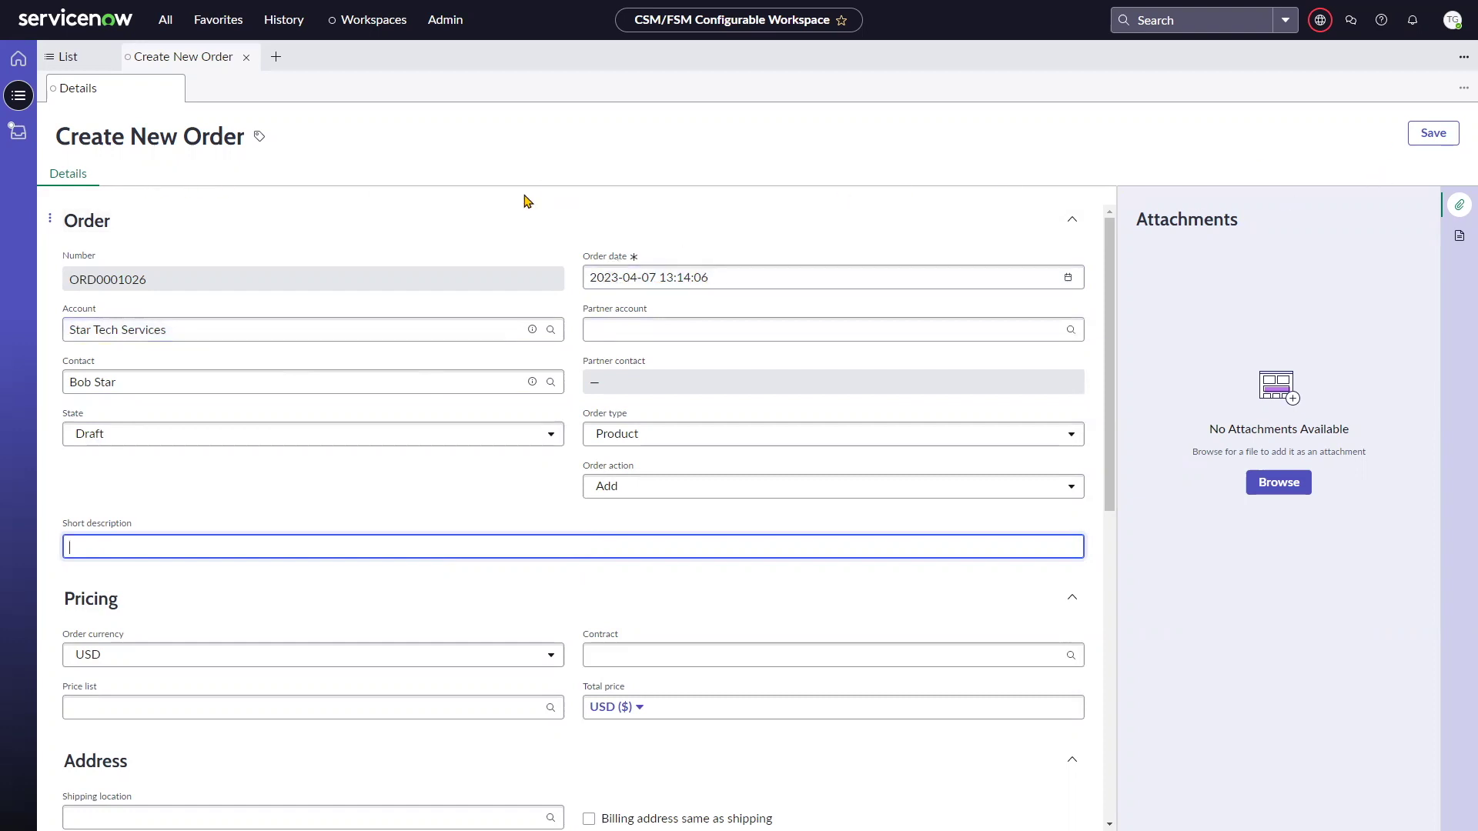
{"action": "left_click", "coordinate": [1432, 133]}
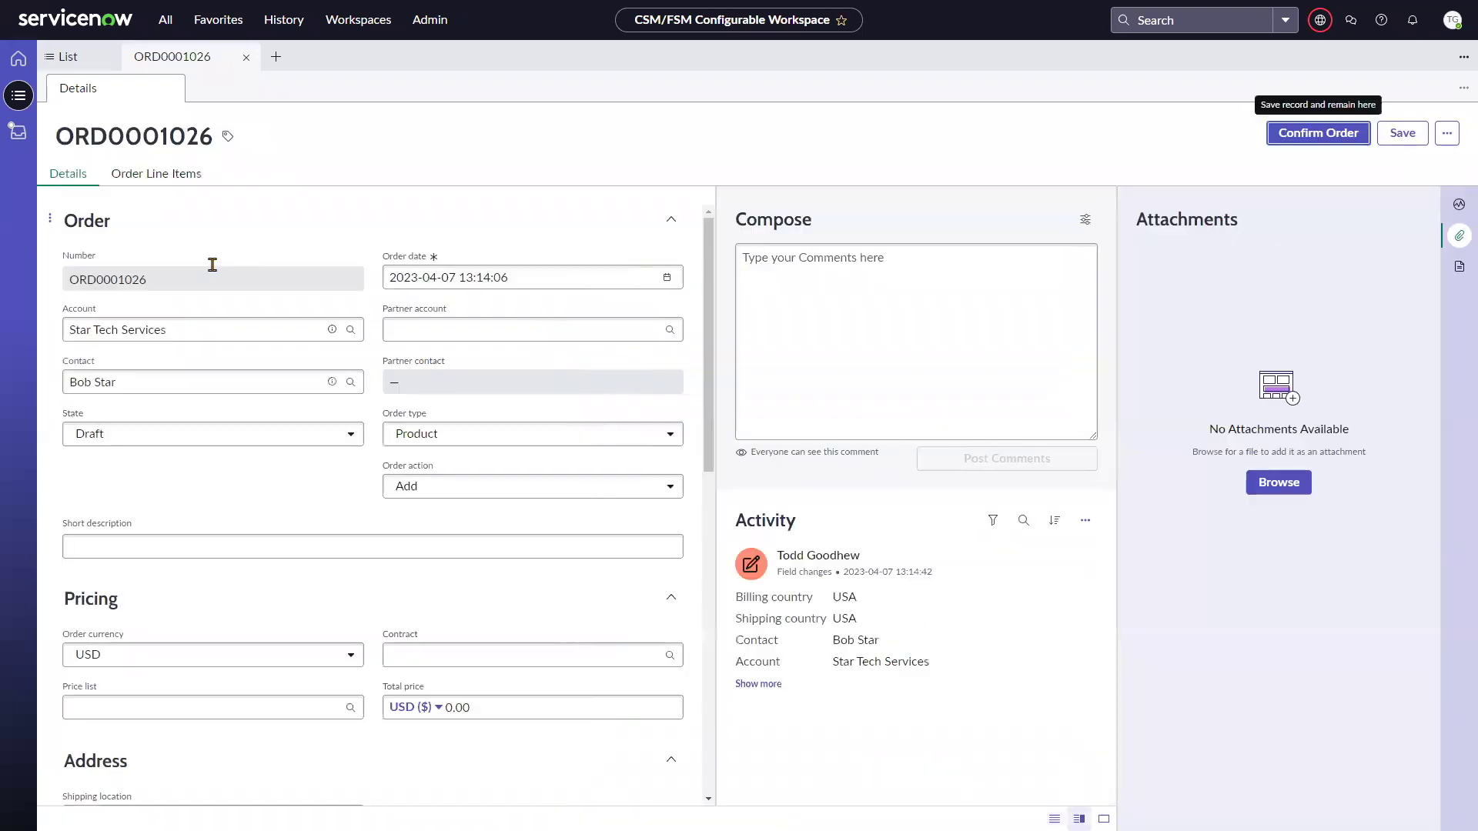
Step: Add a Solana 800 Series Dishwasher line with the Kitchen appliance price list and save it
{"action": "left_click", "coordinate": [154, 172]}
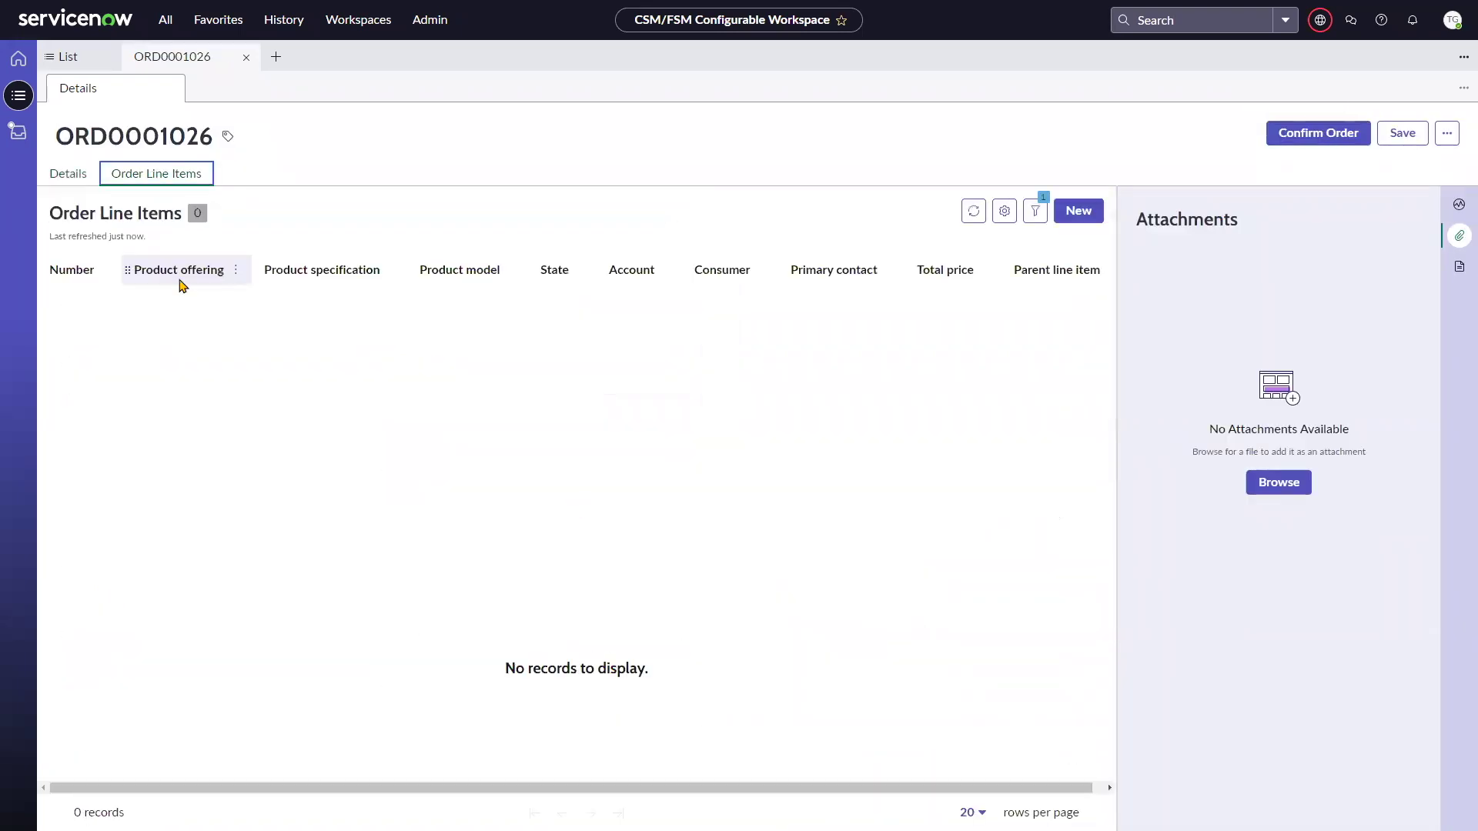
{"action": "left_click", "coordinate": [1078, 210]}
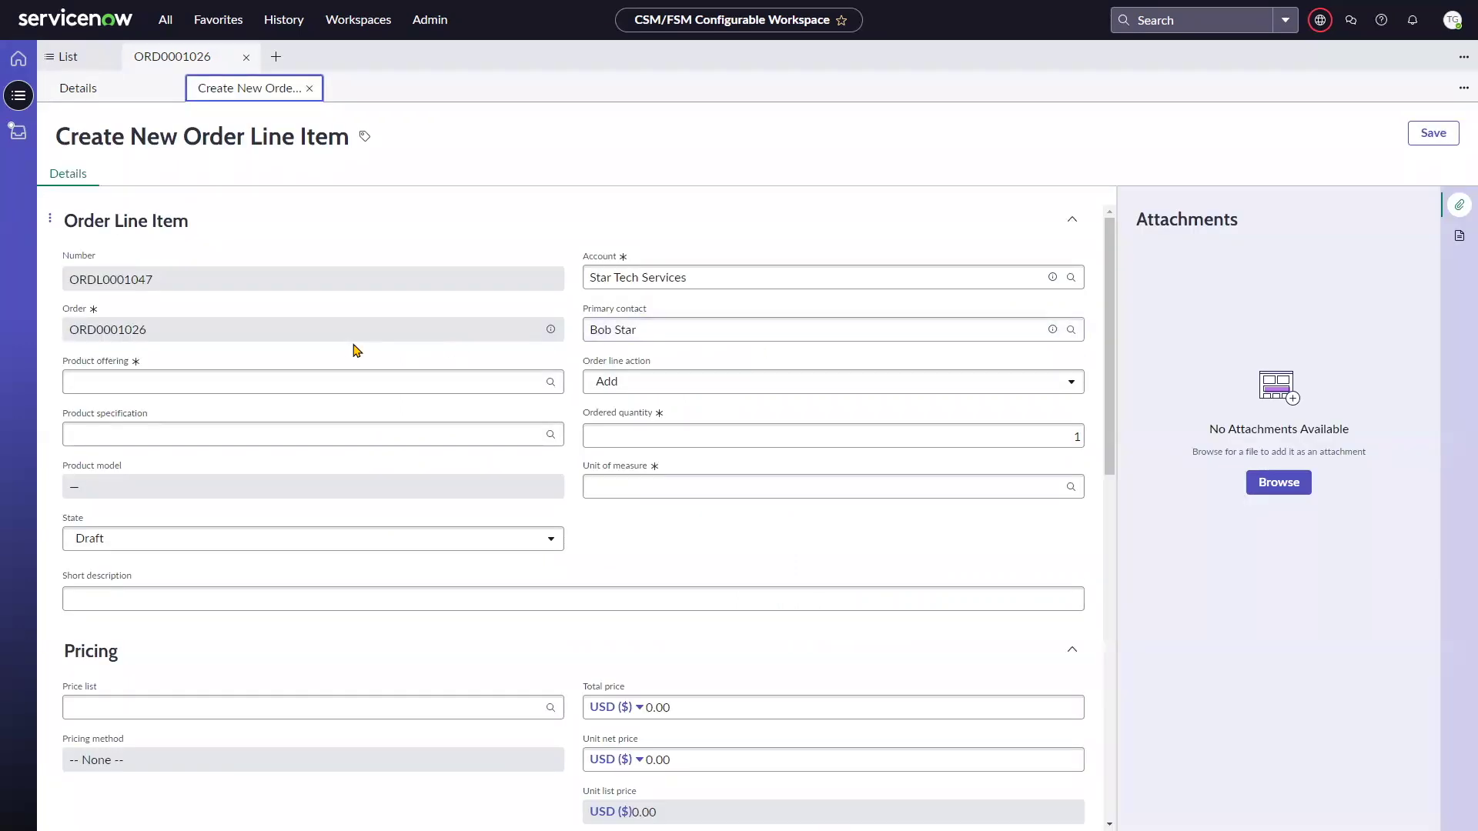
{"action": "left_click", "coordinate": [249, 384]}
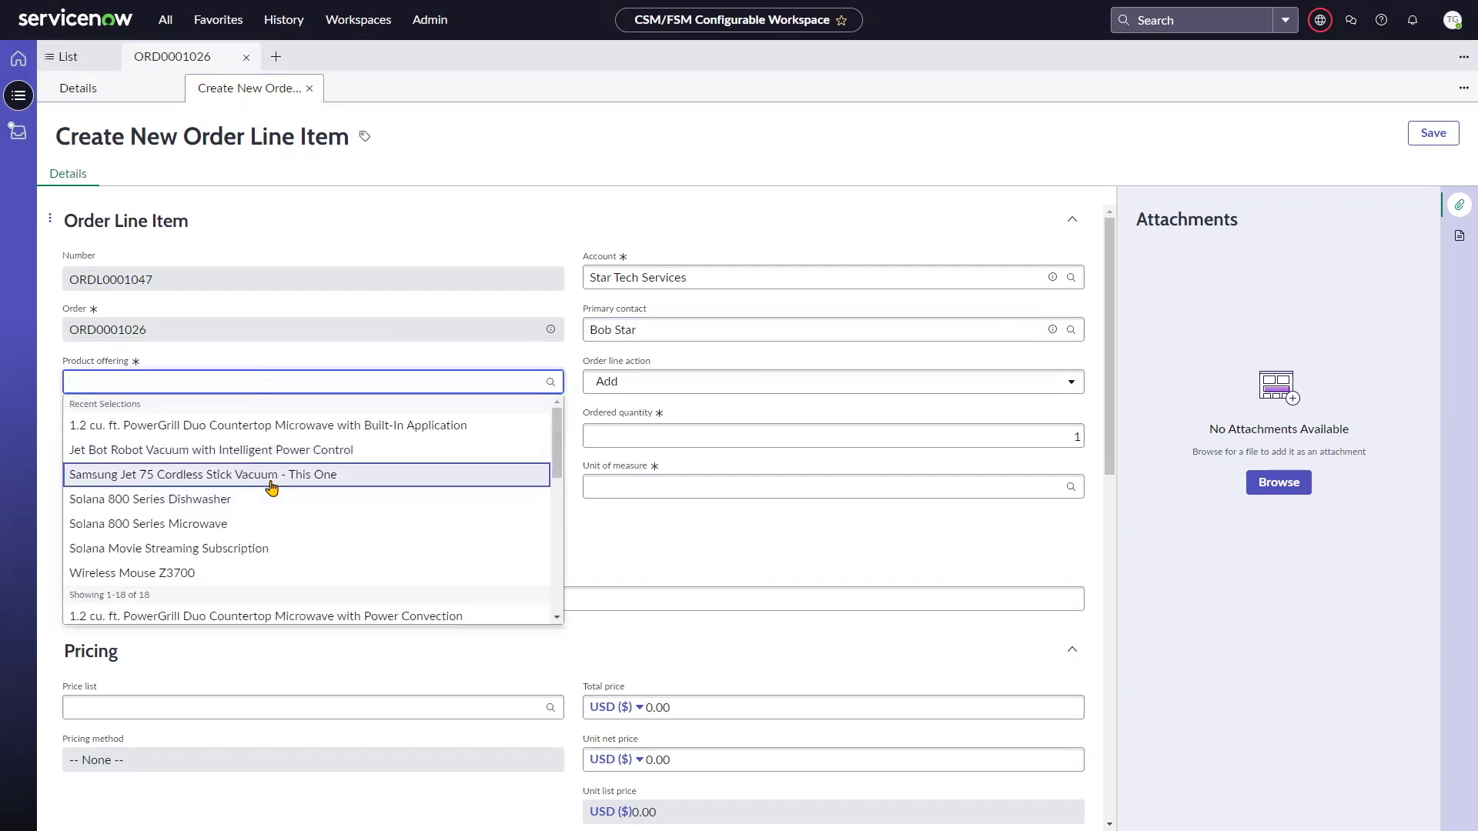
{"action": "left_click", "coordinate": [218, 500]}
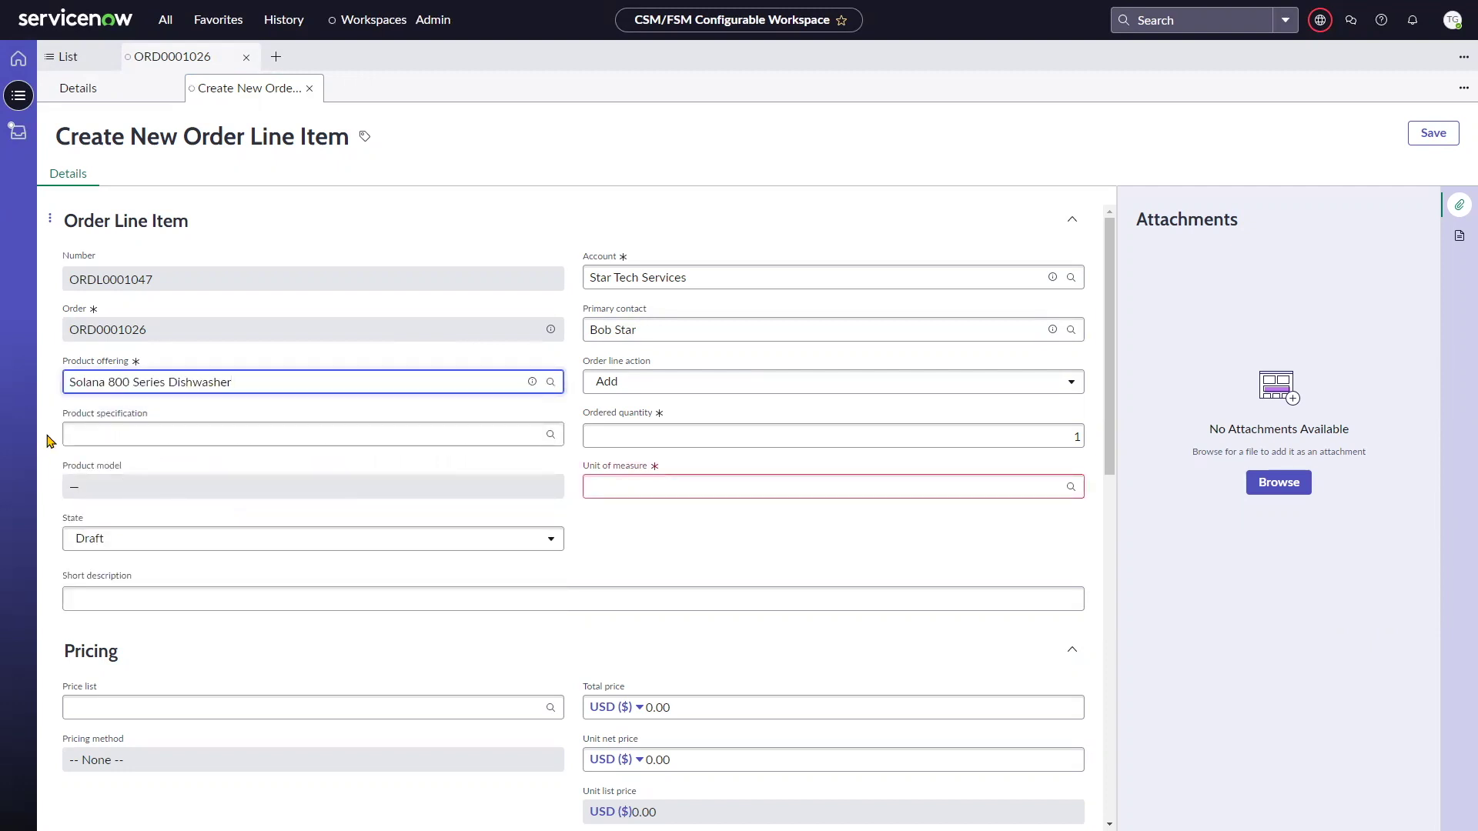
{"action": "scroll", "coordinate": [47, 443], "scroll_direction": "down", "scroll_amount": 1}
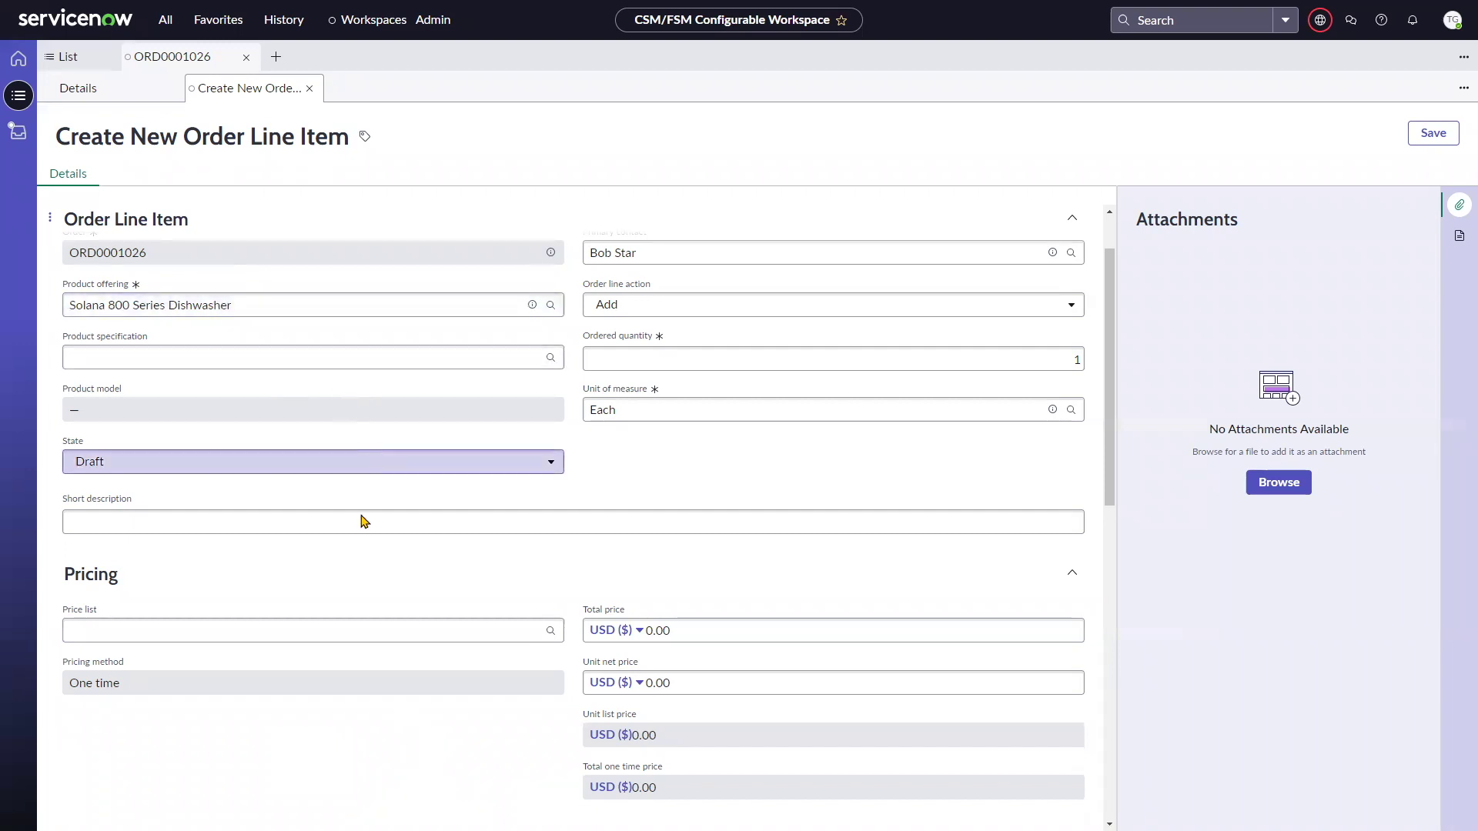
{"action": "left_click", "coordinate": [314, 633]}
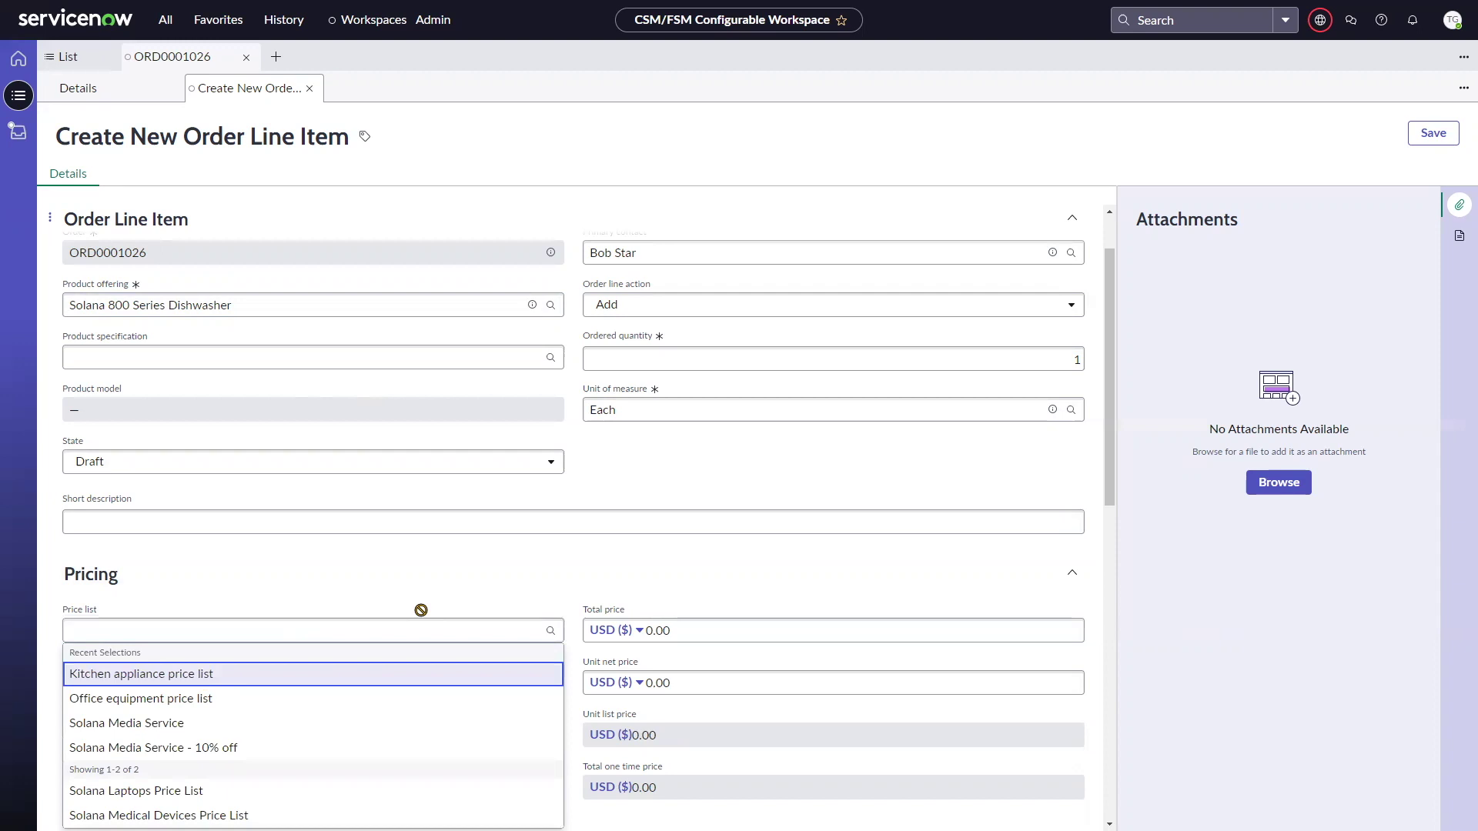
{"action": "key", "text": "Return"}
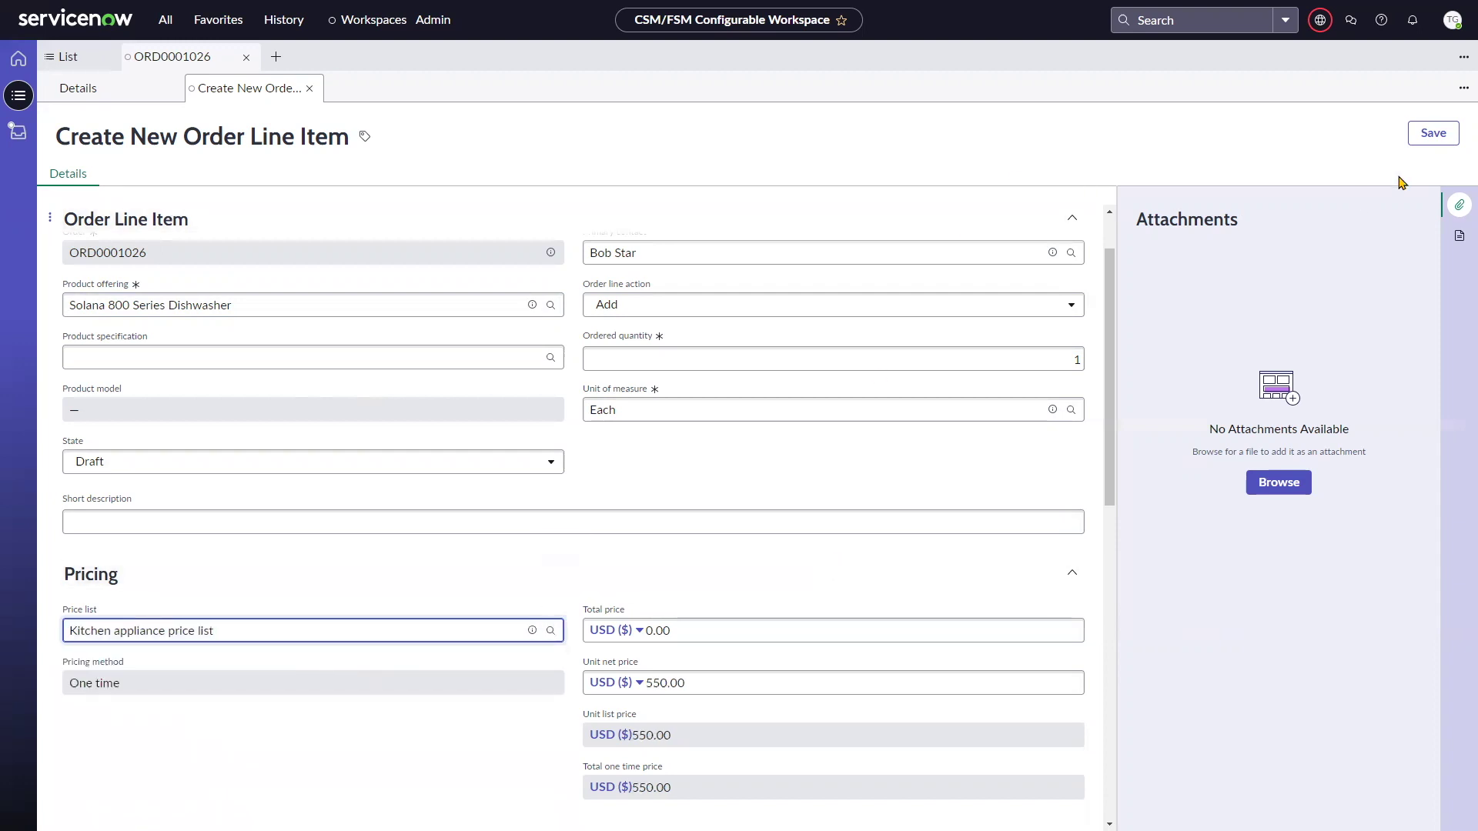
{"action": "left_click", "coordinate": [1433, 133]}
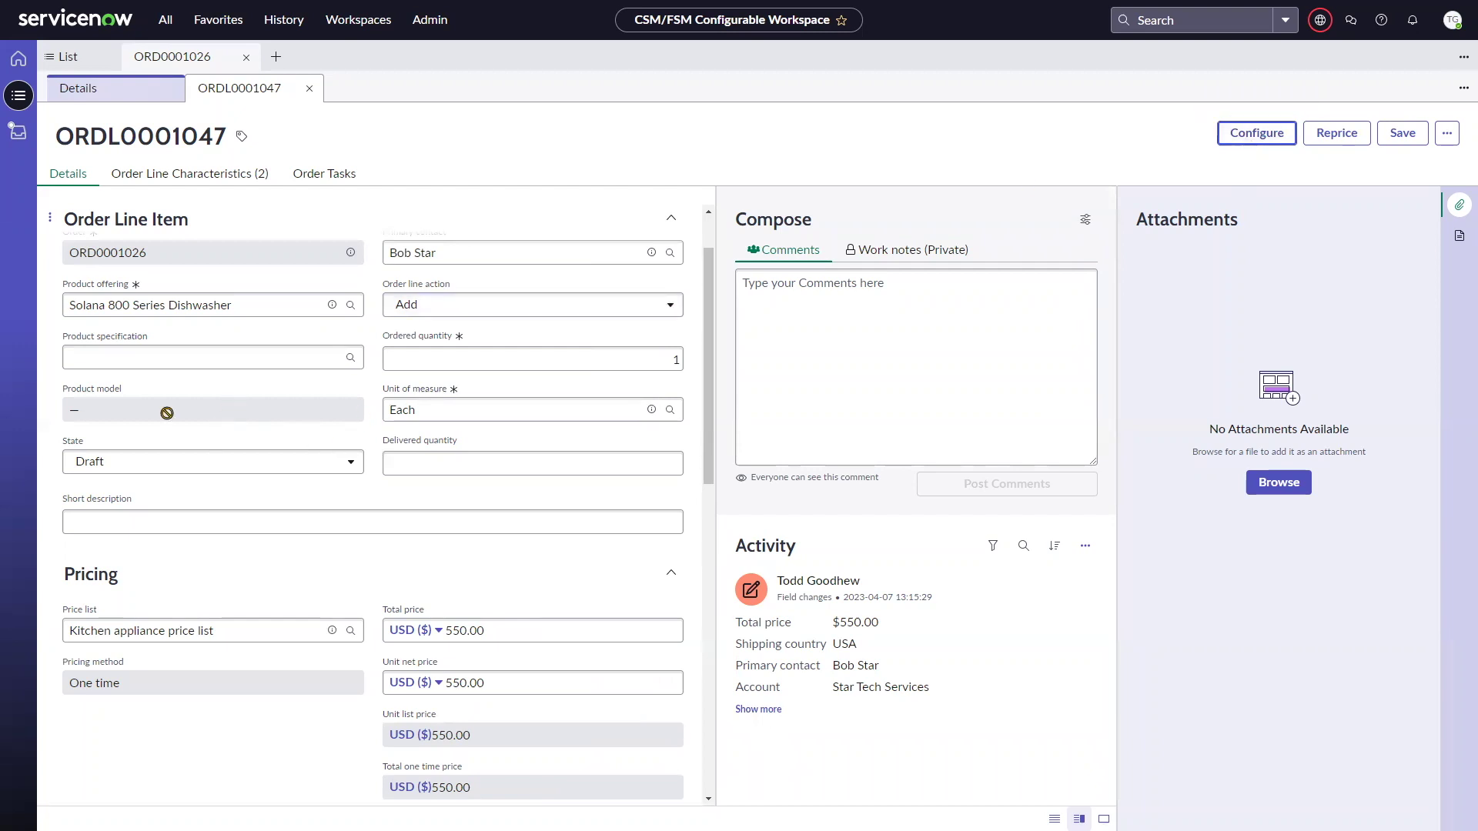
Step: Configure the dishwasher as Black Stainless steel, 24" width, and update the configuration
{"action": "left_click", "coordinate": [1257, 134]}
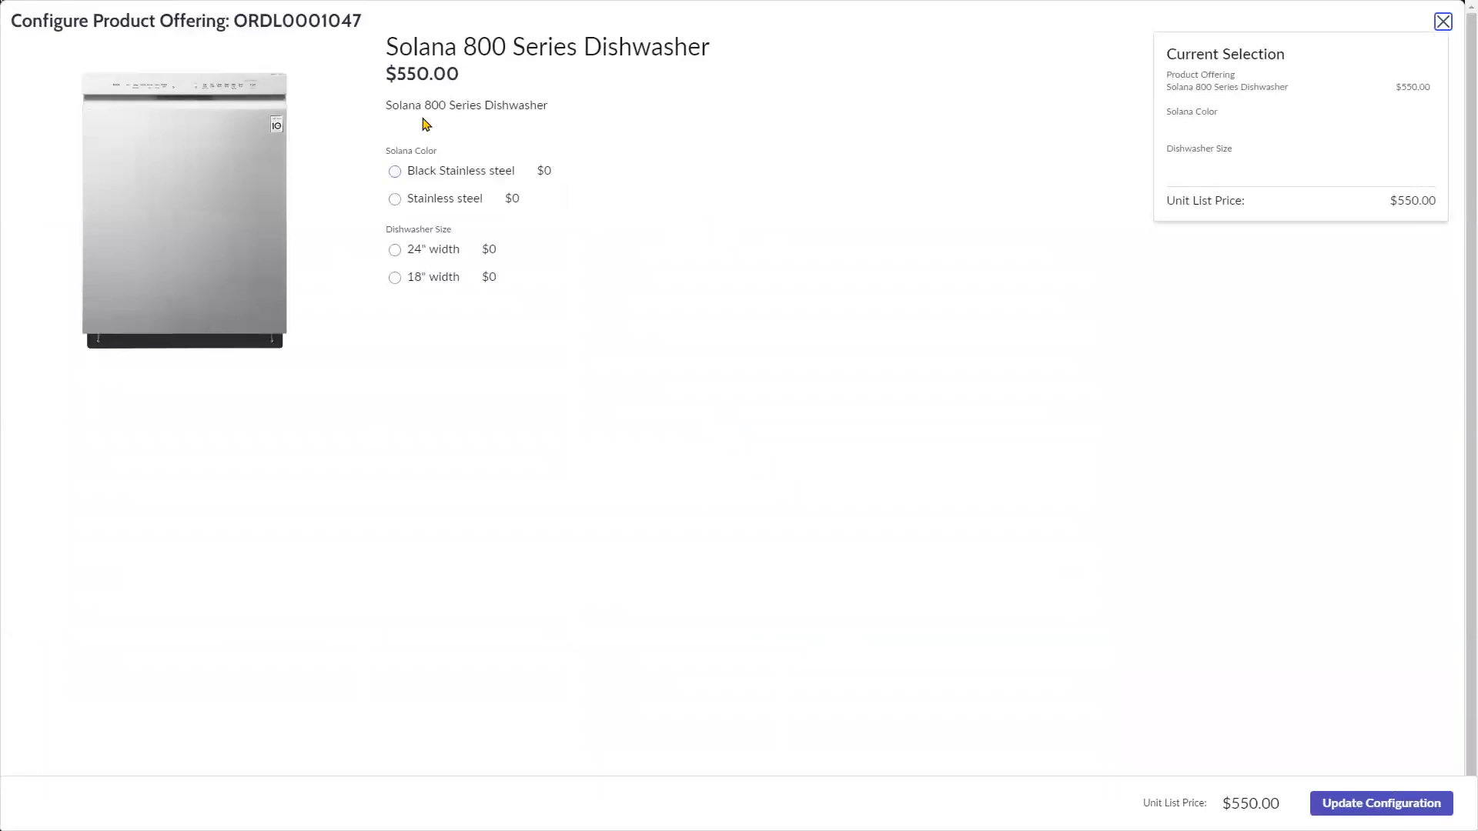
{"action": "left_click", "coordinate": [395, 172]}
{"action": "left_click", "coordinate": [396, 252]}
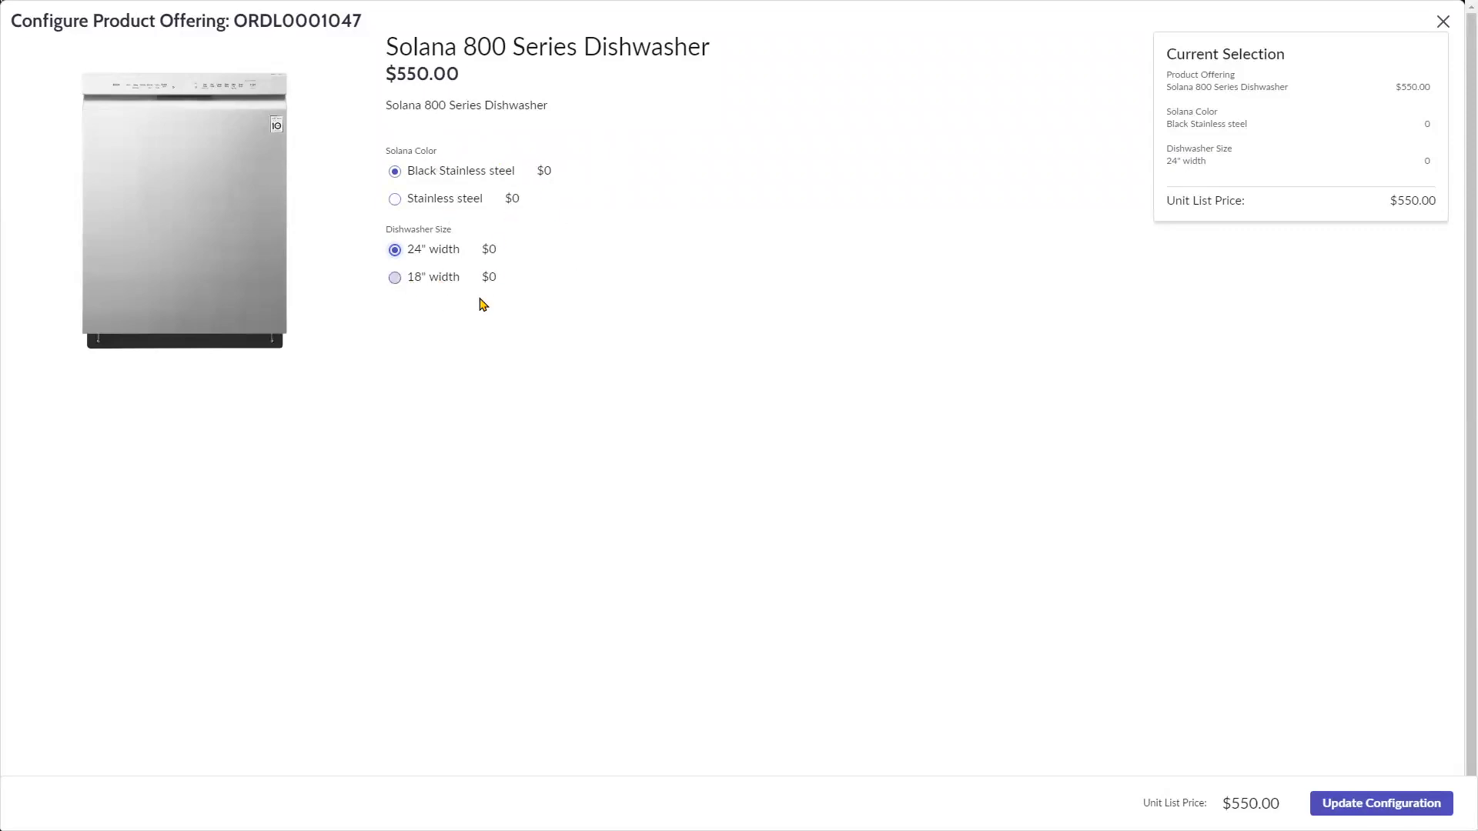
{"action": "left_click_drag", "start_coordinate": [394, 75], "coordinate": [461, 74]}
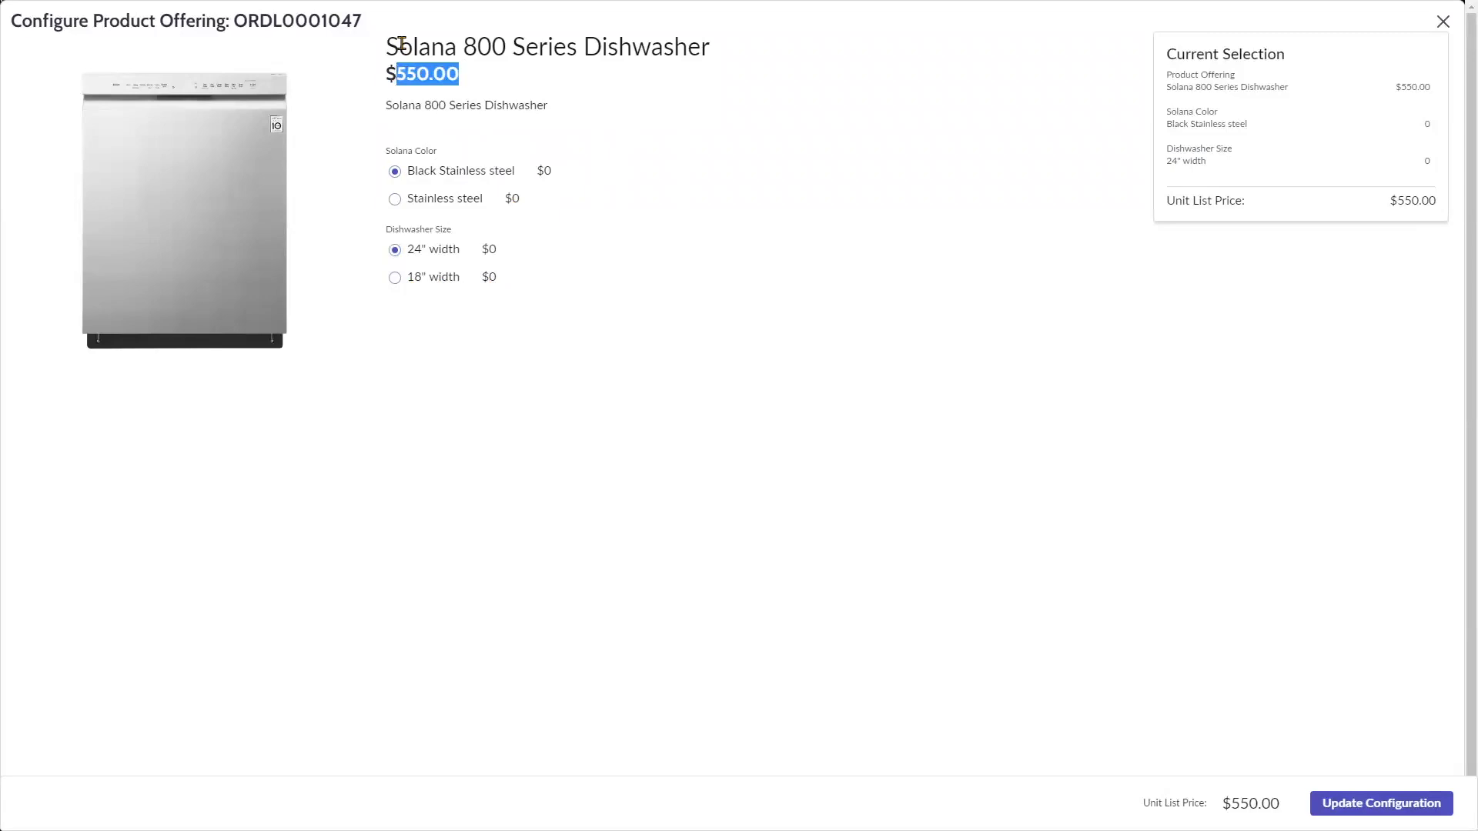
{"action": "left_click_drag", "start_coordinate": [387, 46], "coordinate": [723, 46]}
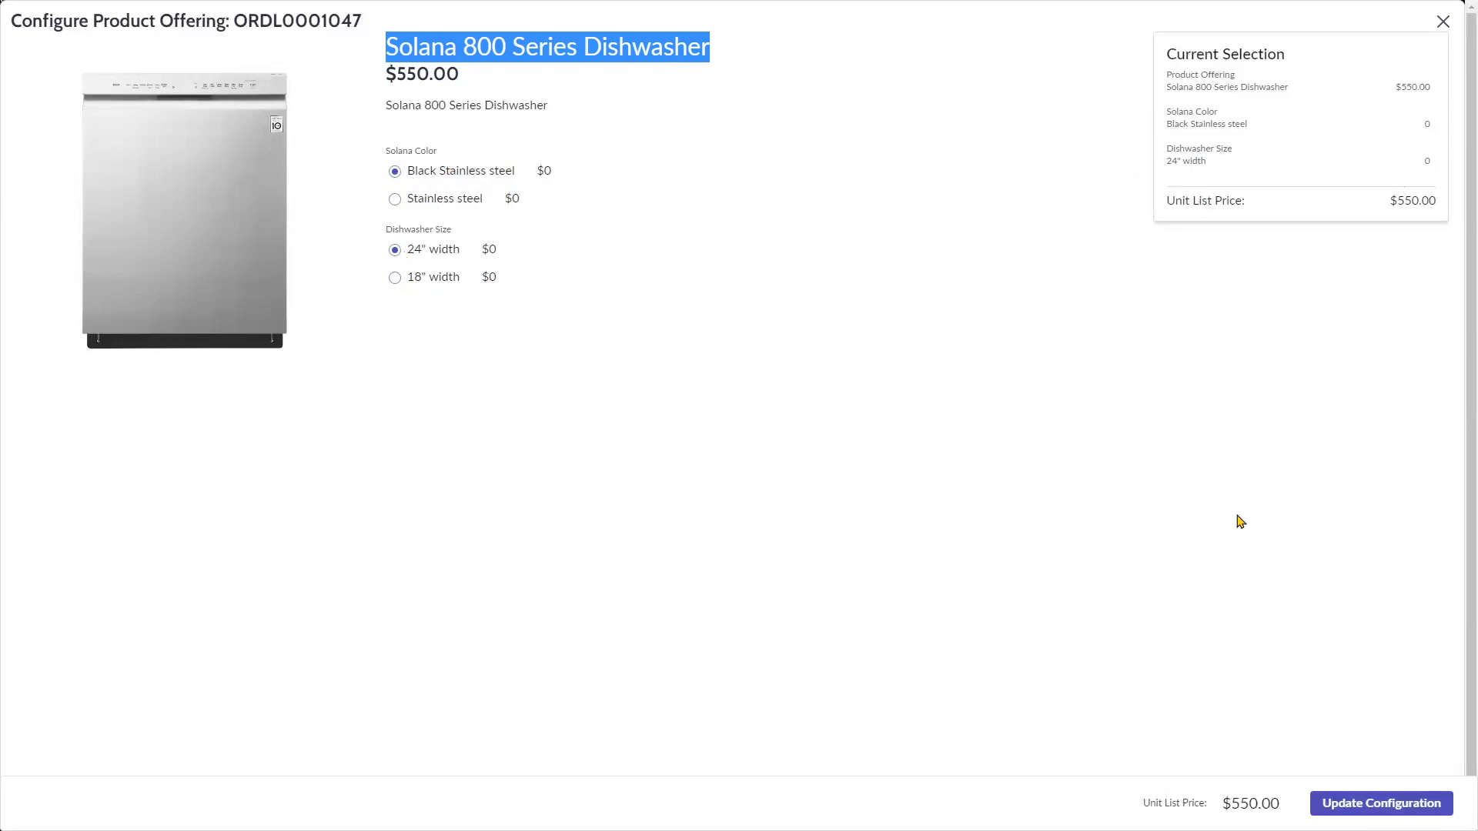
{"action": "left_click", "coordinate": [1370, 800]}
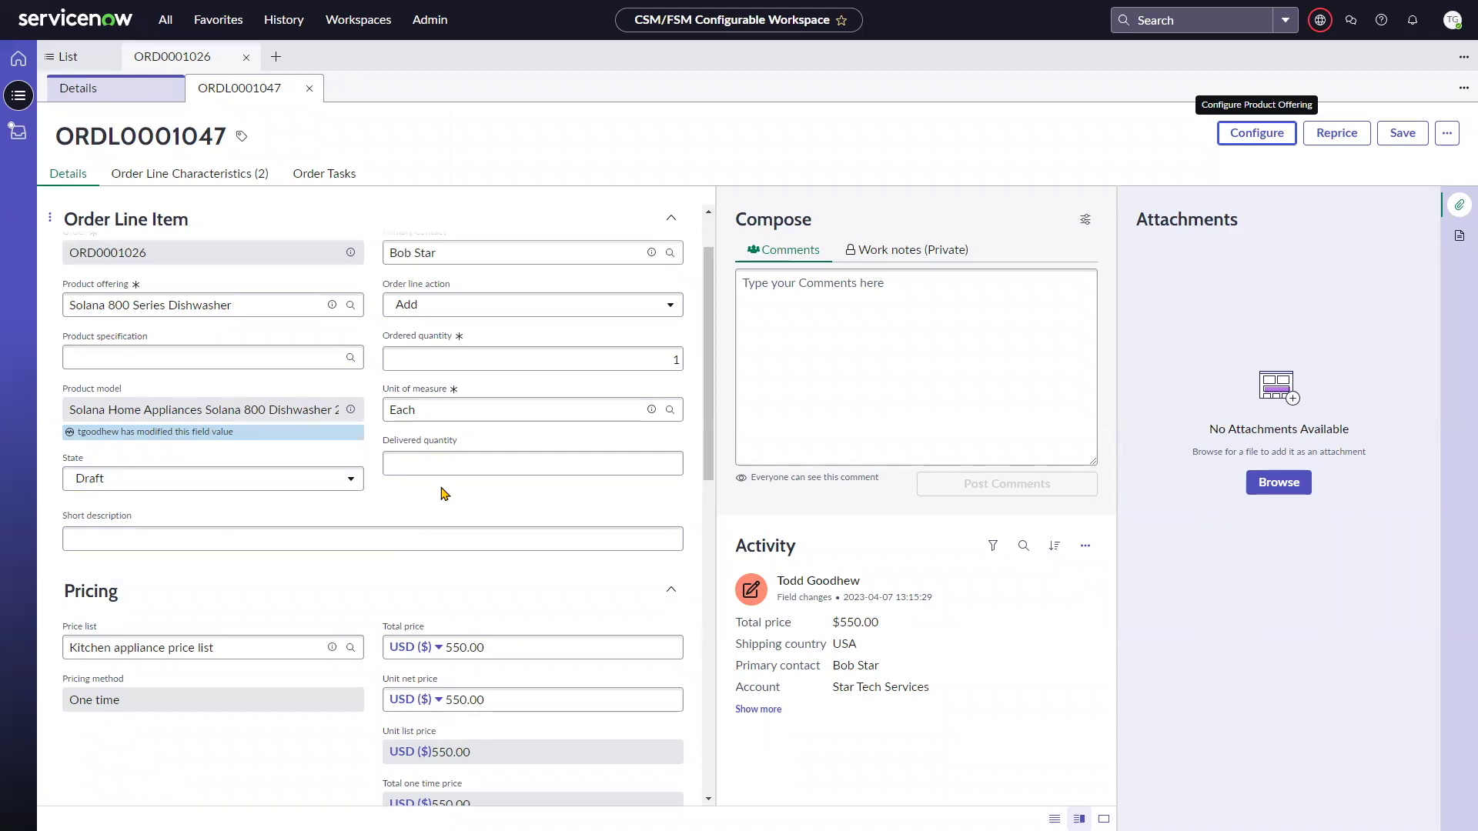
Step: Change the ordered quantity to 2 and reprice the line to $1,100.00
{"action": "scroll", "coordinate": [538, 469], "scroll_direction": "down", "scroll_amount": 2}
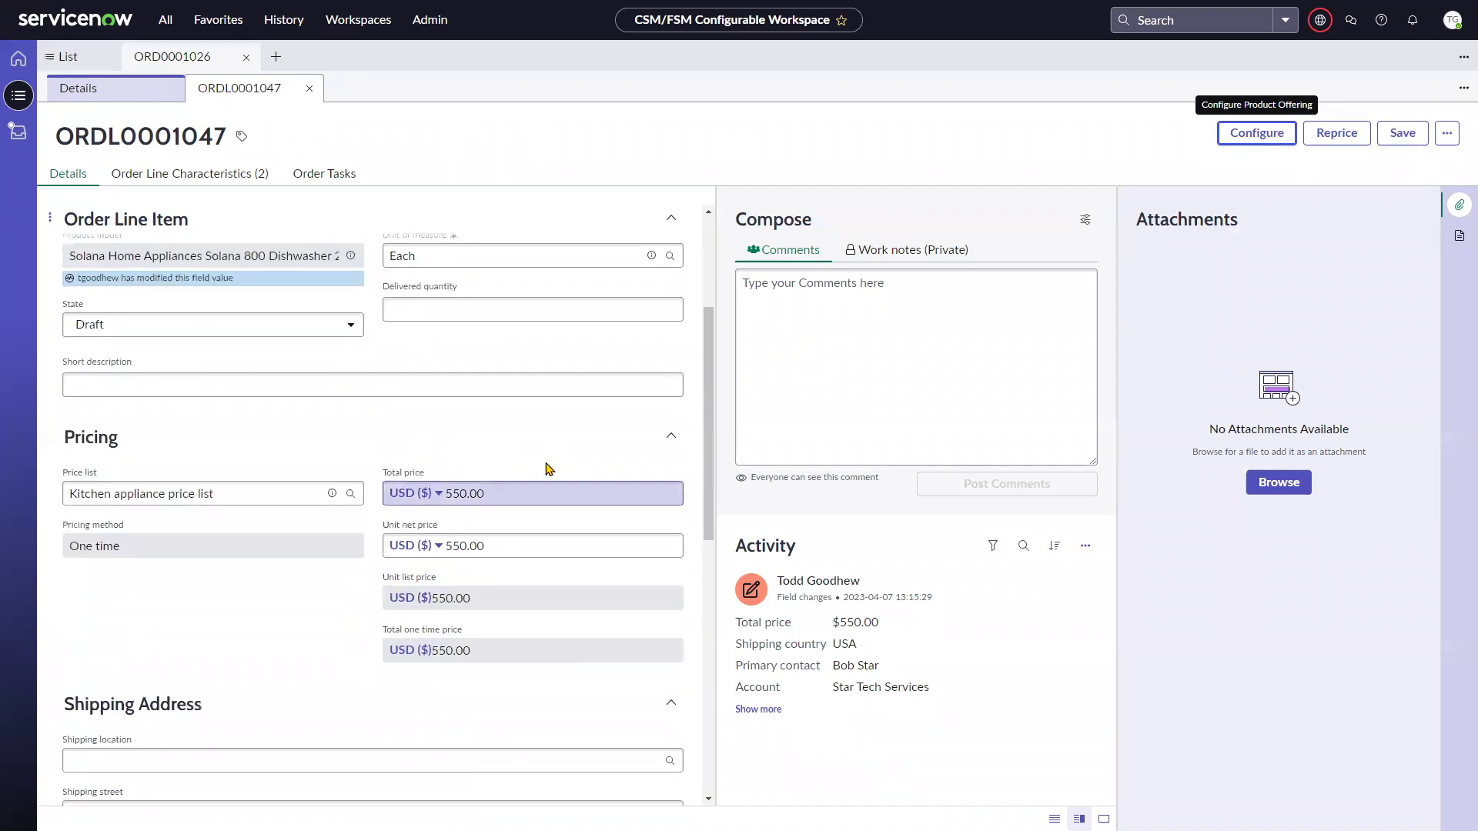
{"action": "scroll", "coordinate": [547, 485], "scroll_direction": "up", "scroll_amount": 2}
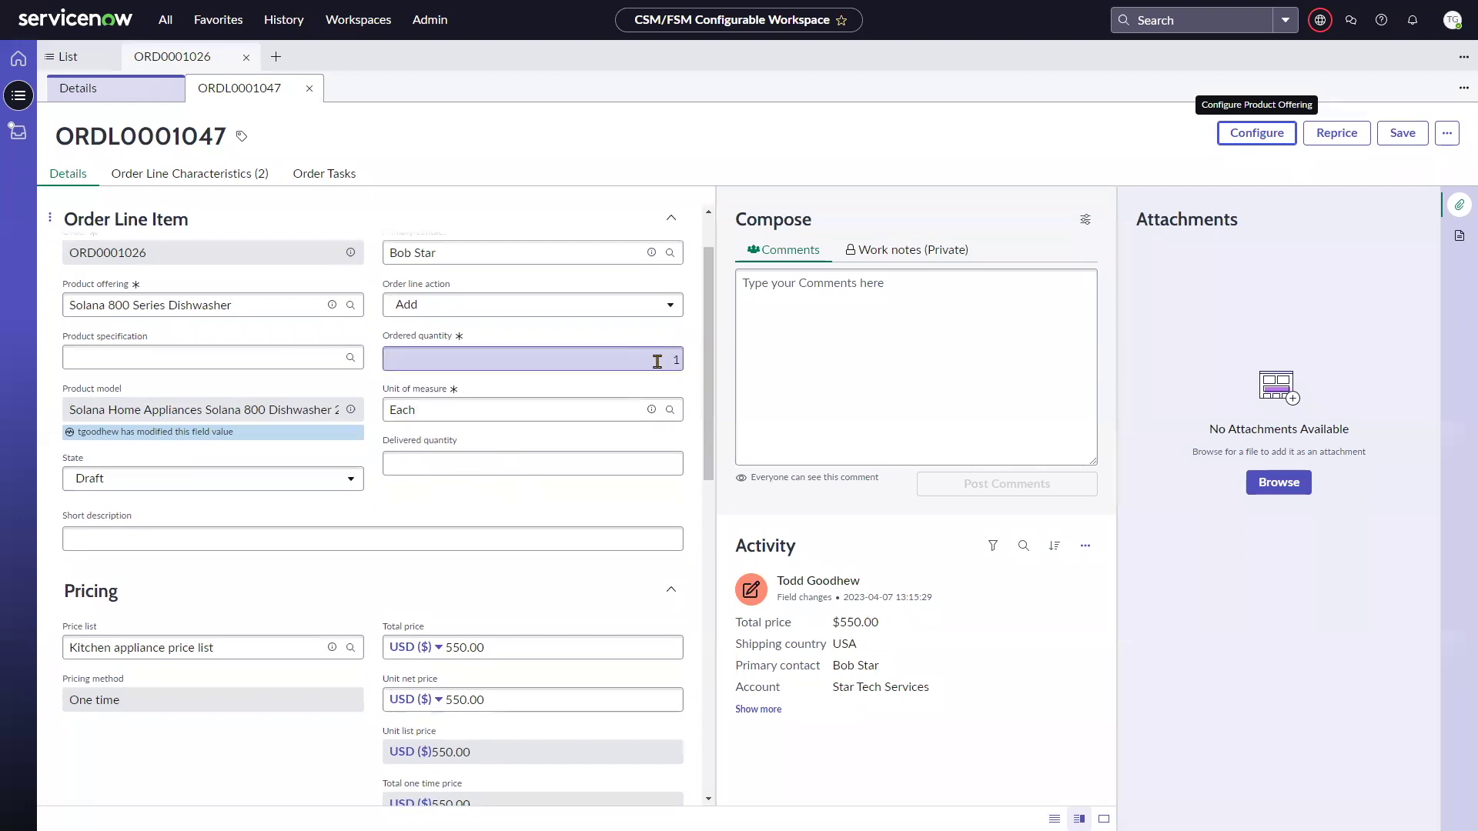
{"action": "double_click", "coordinate": [676, 360]}
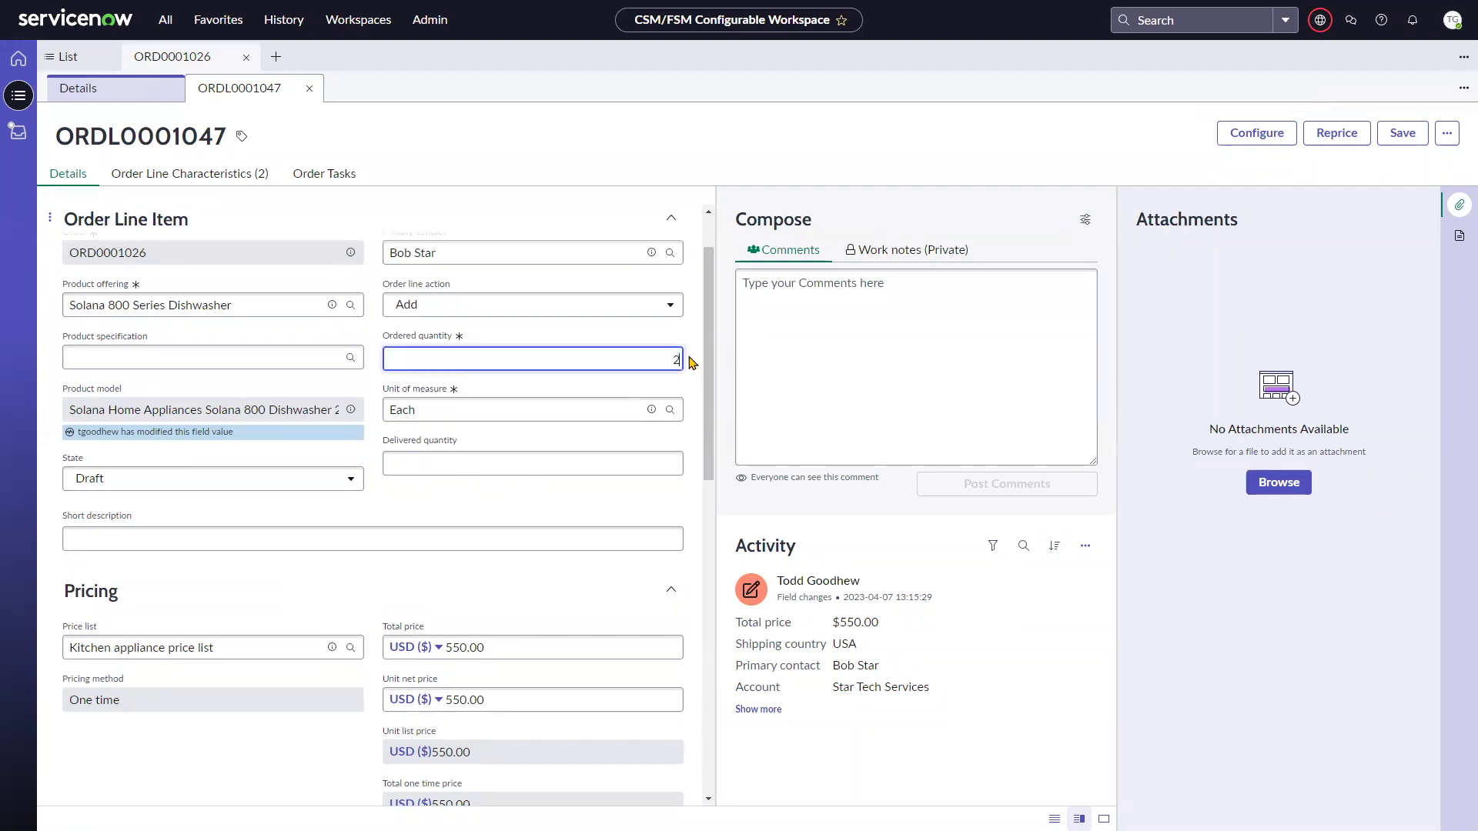
{"action": "type", "text": "2"}
{"action": "left_click", "coordinate": [545, 492]}
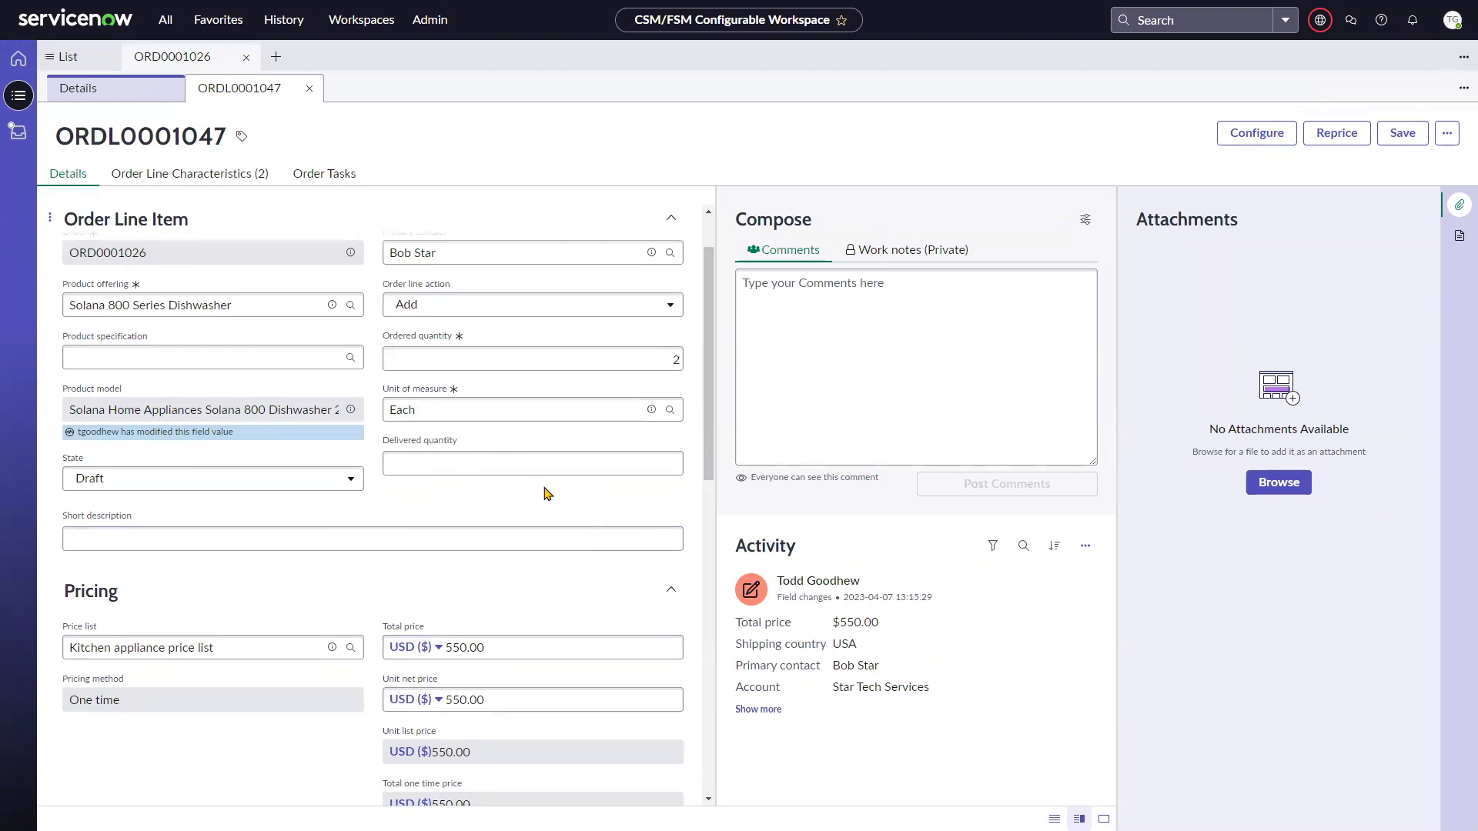
{"action": "scroll", "coordinate": [541, 477], "scroll_direction": "down", "scroll_amount": 2}
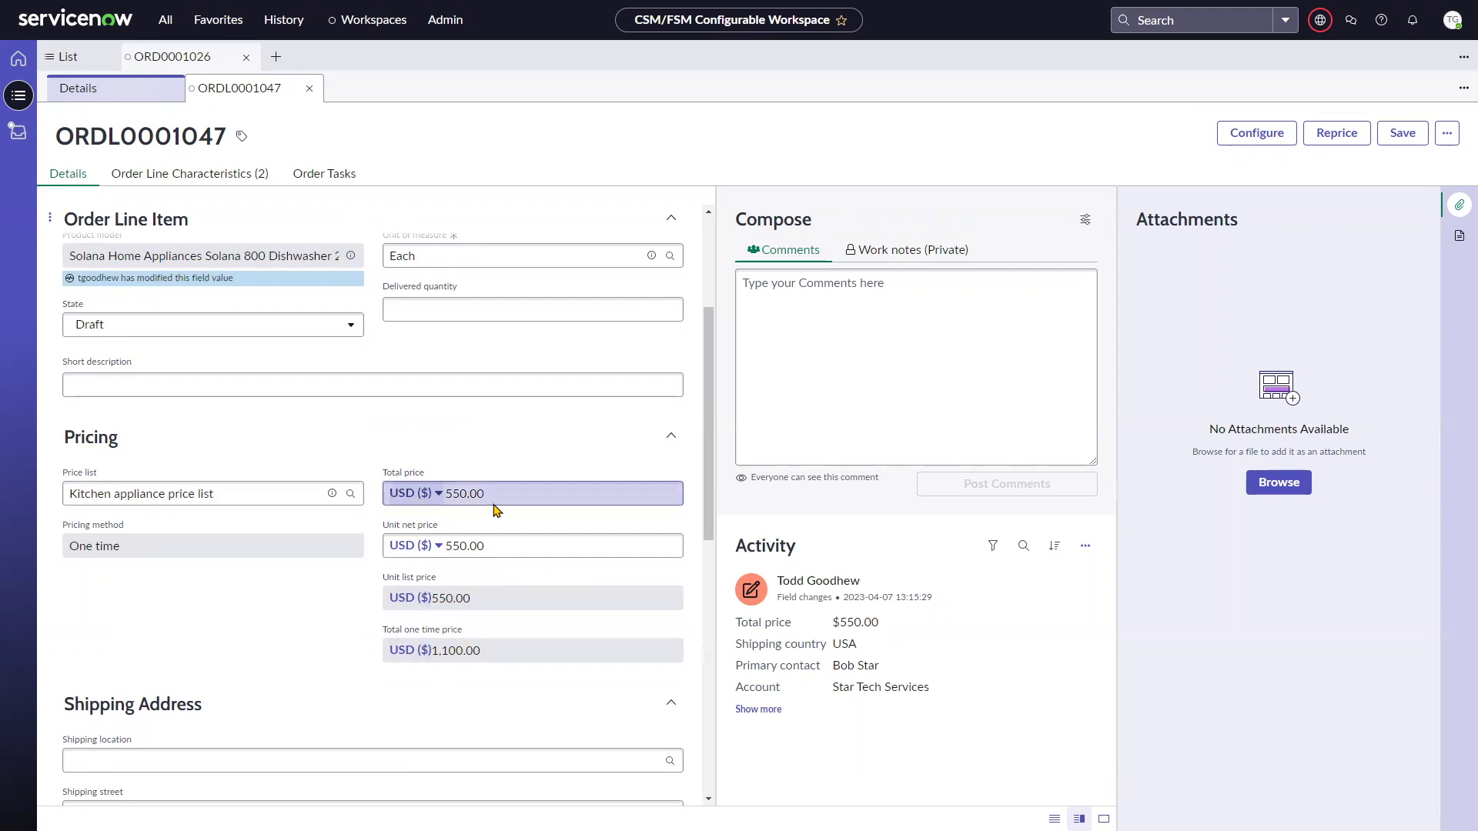
{"action": "left_click", "coordinate": [1336, 134]}
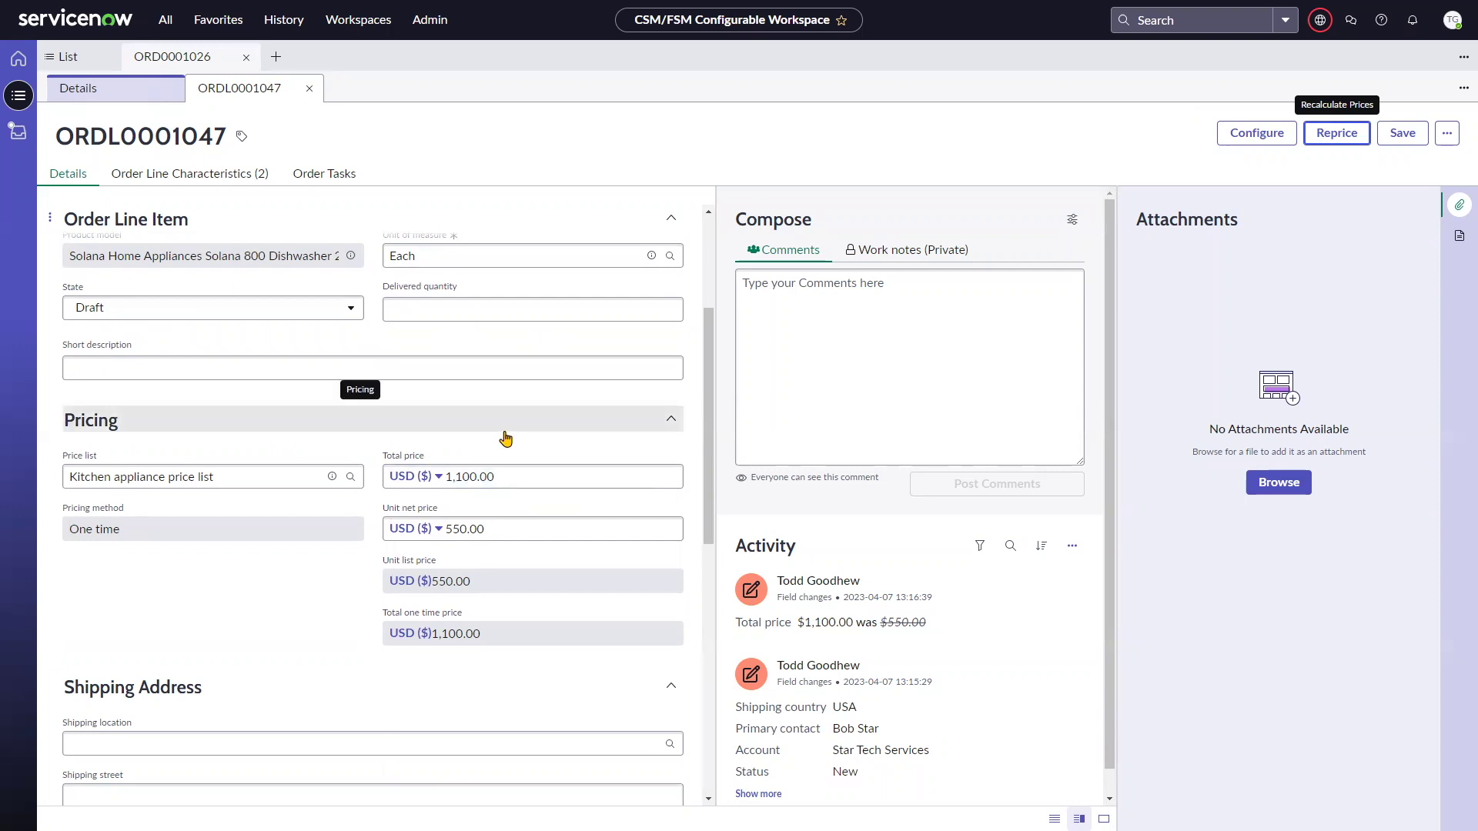
{"action": "scroll", "coordinate": [504, 435], "scroll_direction": "up", "scroll_amount": 1}
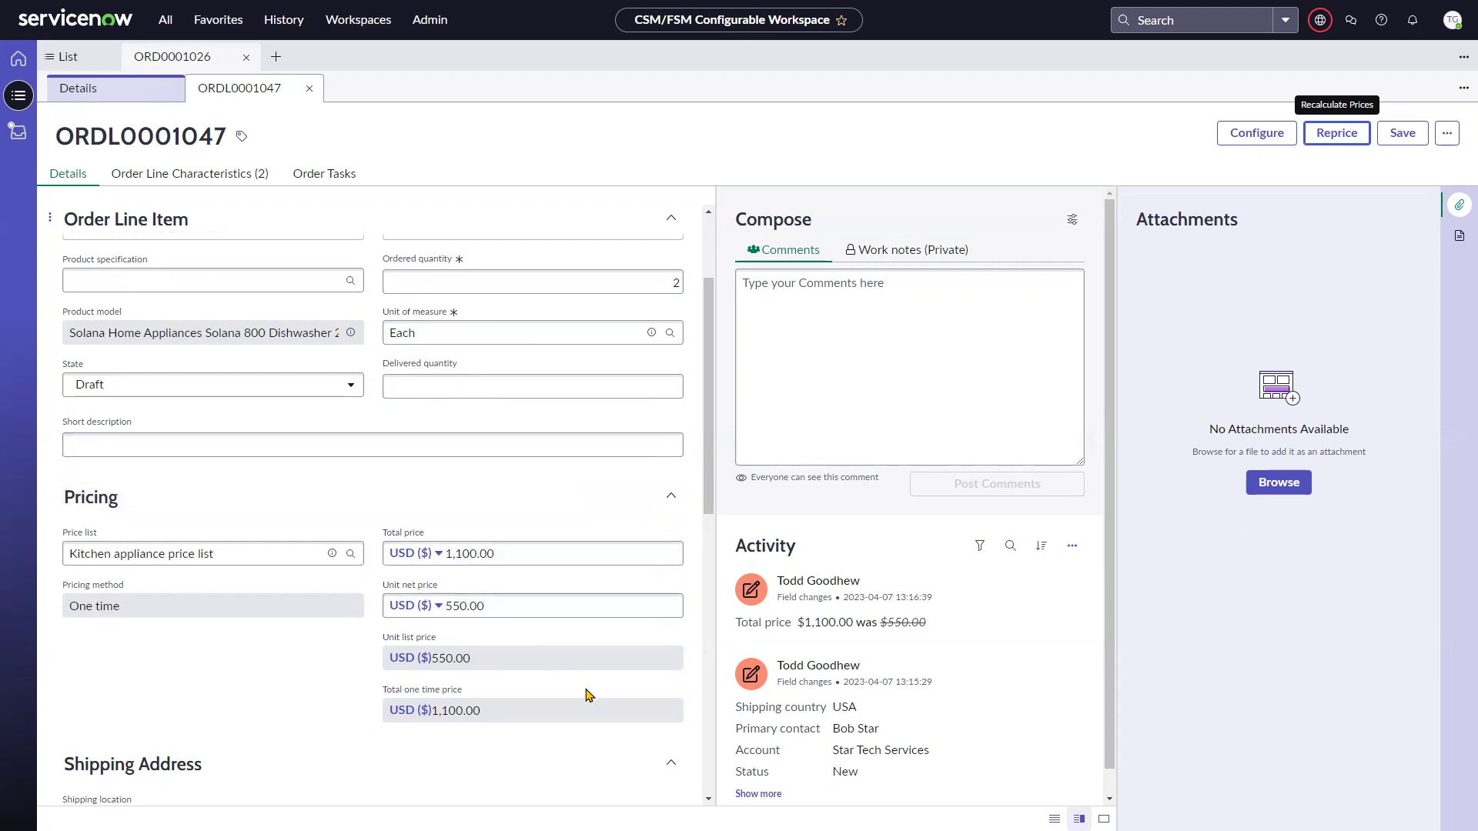
Step: Fill the shipping address from the first suggested shipping location and save the line
{"action": "scroll", "coordinate": [588, 696], "scroll_direction": "down", "scroll_amount": 3}
{"action": "scroll", "coordinate": [588, 697], "scroll_direction": "up", "scroll_amount": 3}
{"action": "scroll", "coordinate": [325, 564], "scroll_direction": "down", "scroll_amount": 6}
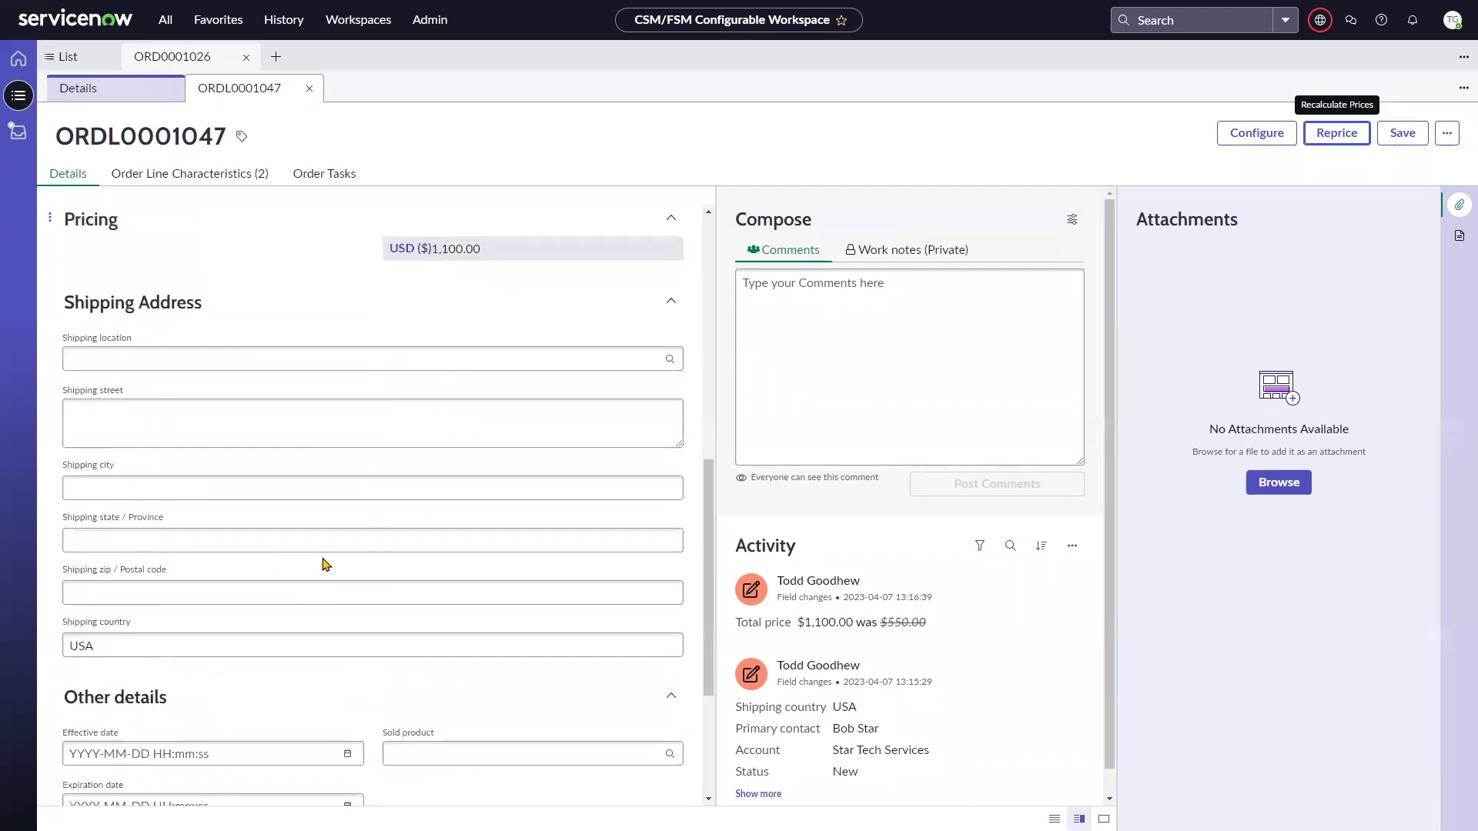
{"action": "left_click", "coordinate": [145, 360]}
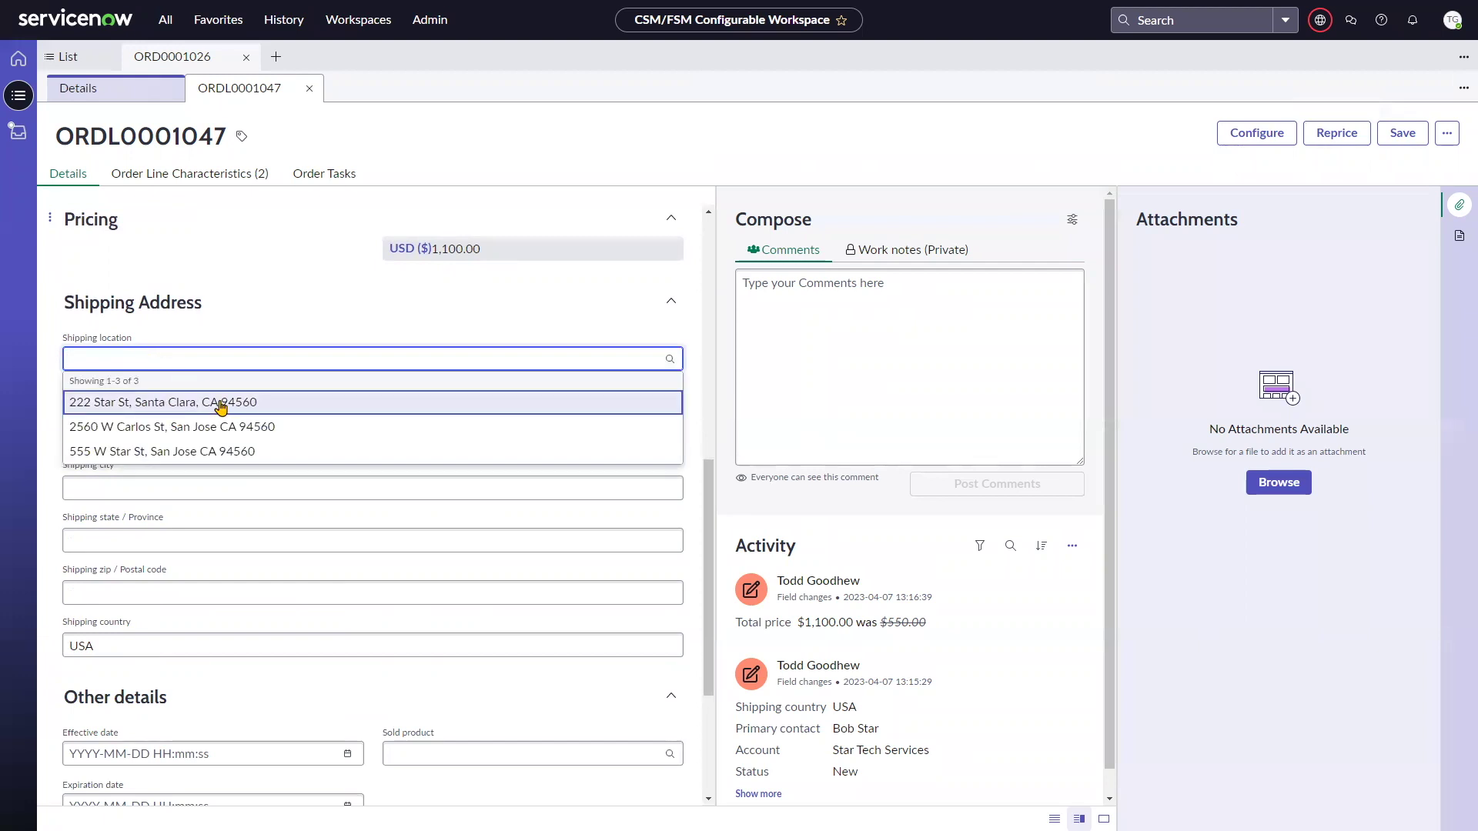
{"action": "left_click", "coordinate": [222, 403]}
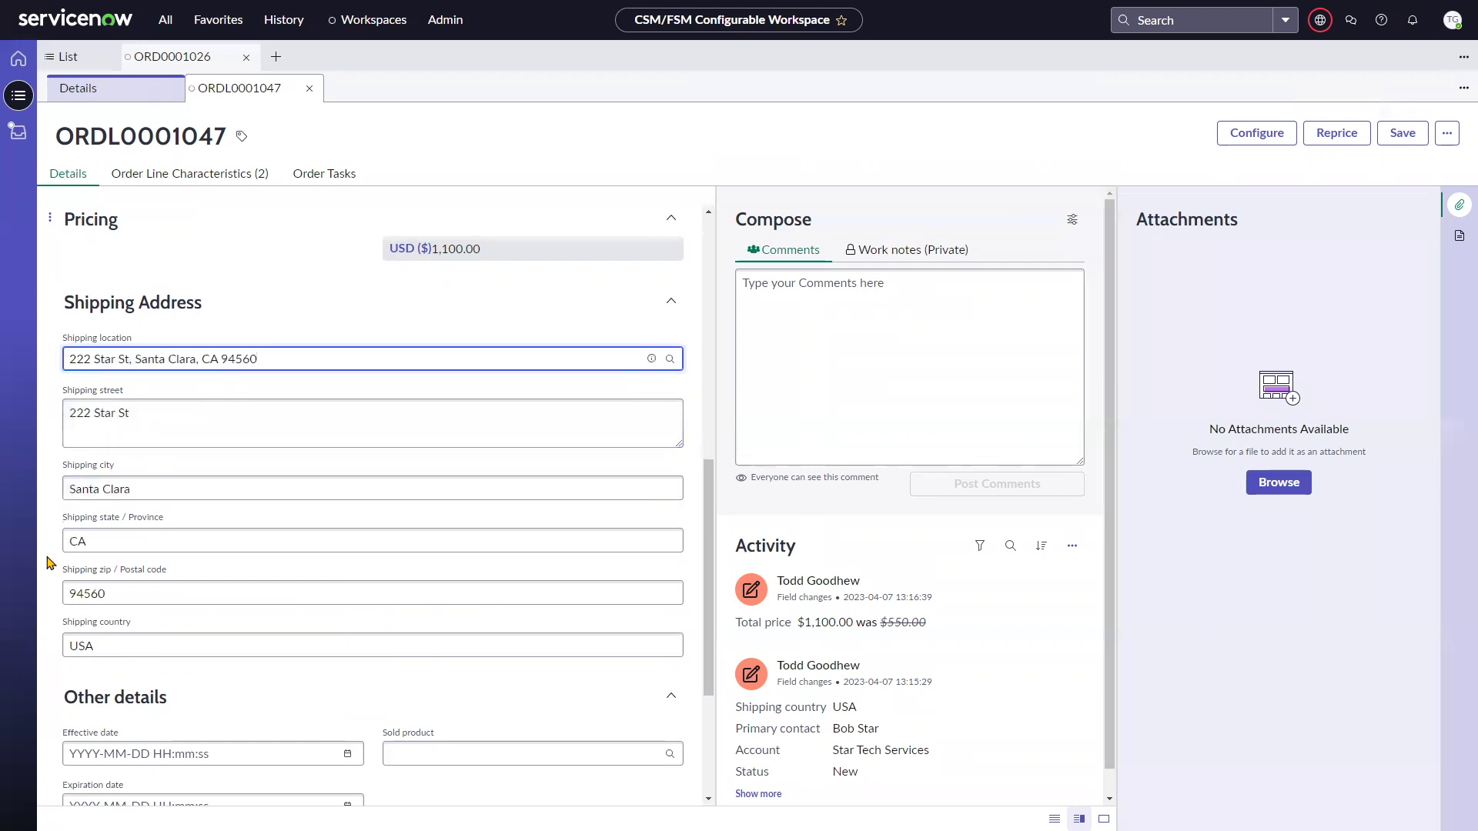
{"action": "scroll", "coordinate": [47, 562], "scroll_direction": "down", "scroll_amount": 3}
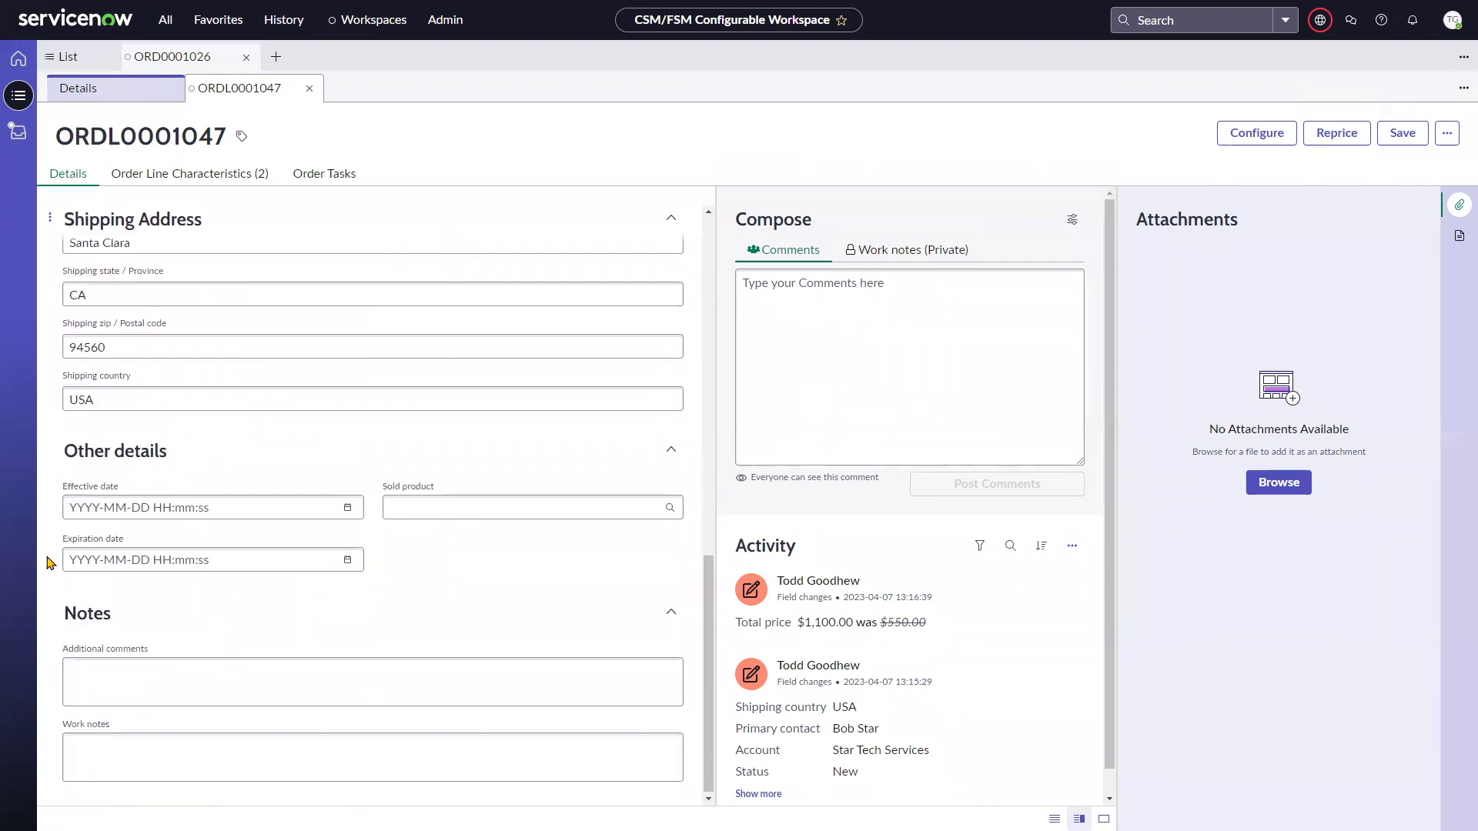
{"action": "scroll", "coordinate": [47, 562], "scroll_direction": "up", "scroll_amount": 9}
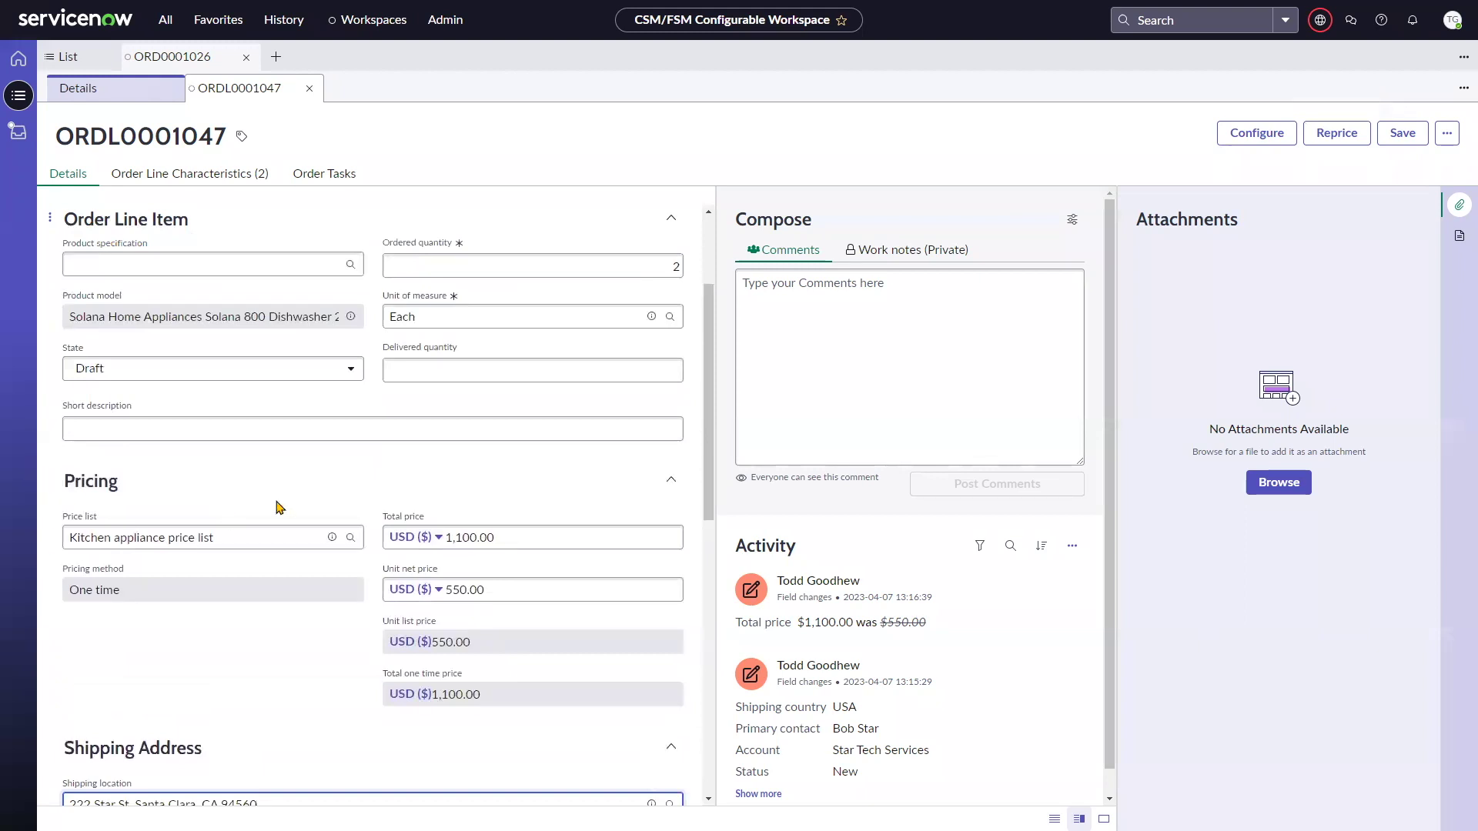
{"action": "scroll", "coordinate": [278, 506], "scroll_direction": "down", "scroll_amount": 2}
{"action": "scroll", "coordinate": [201, 402], "scroll_direction": "up", "scroll_amount": 5}
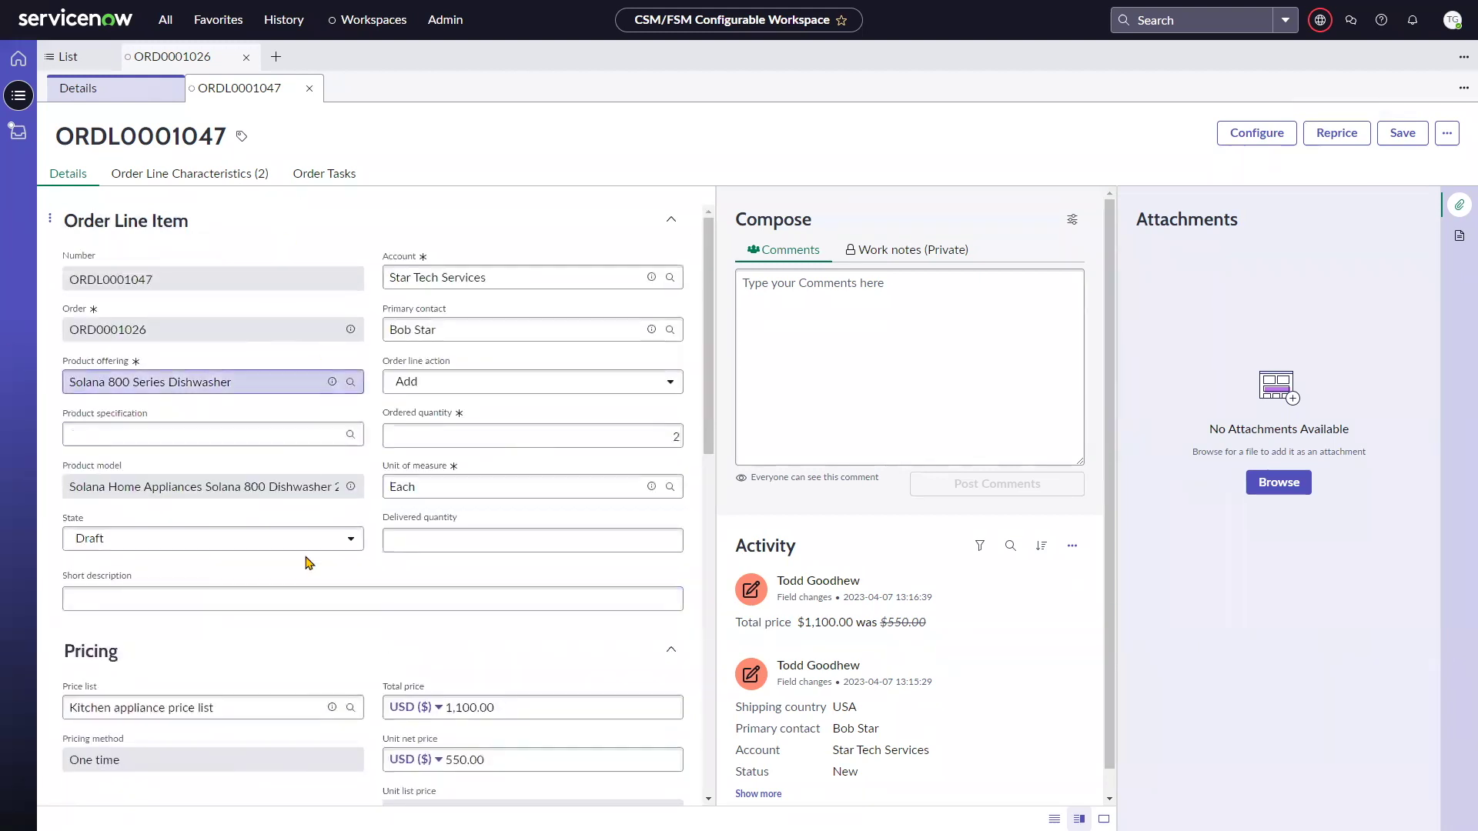
{"action": "scroll", "coordinate": [308, 563], "scroll_direction": "down", "scroll_amount": 5}
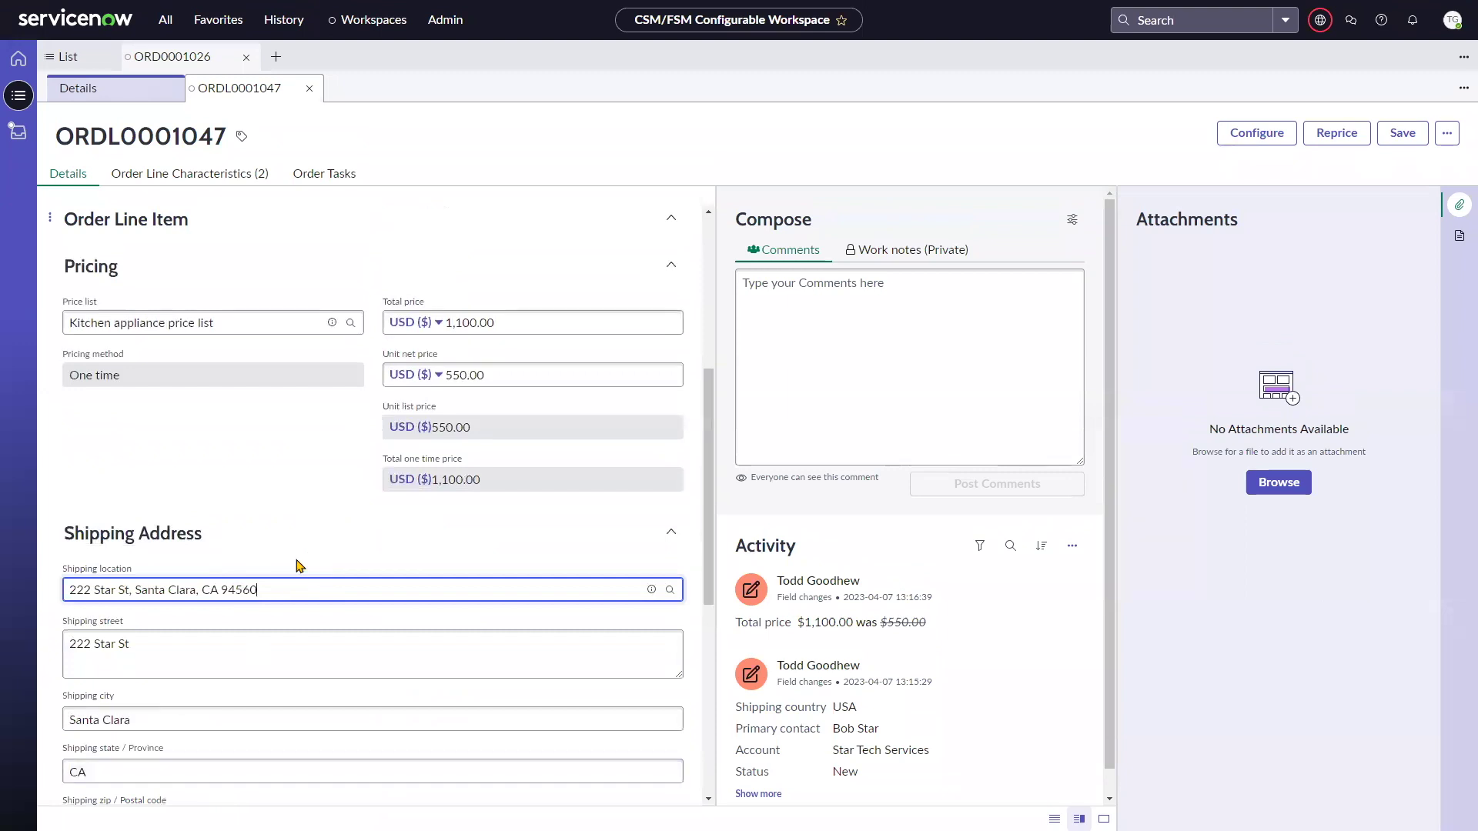
{"action": "scroll", "coordinate": [297, 564], "scroll_direction": "up", "scroll_amount": 5}
{"action": "left_click", "coordinate": [1401, 136]}
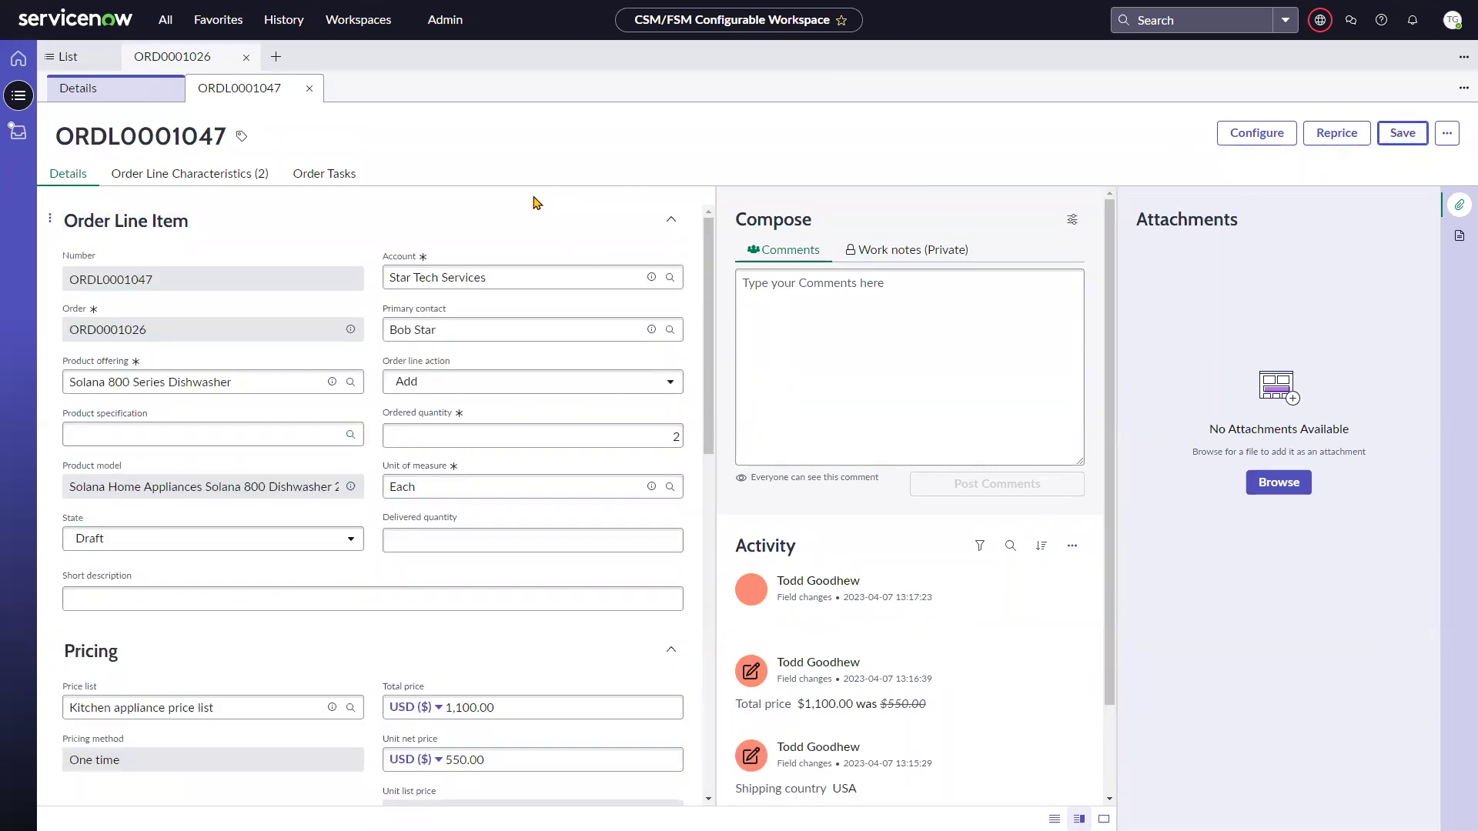
{"action": "left_click", "coordinate": [224, 176]}
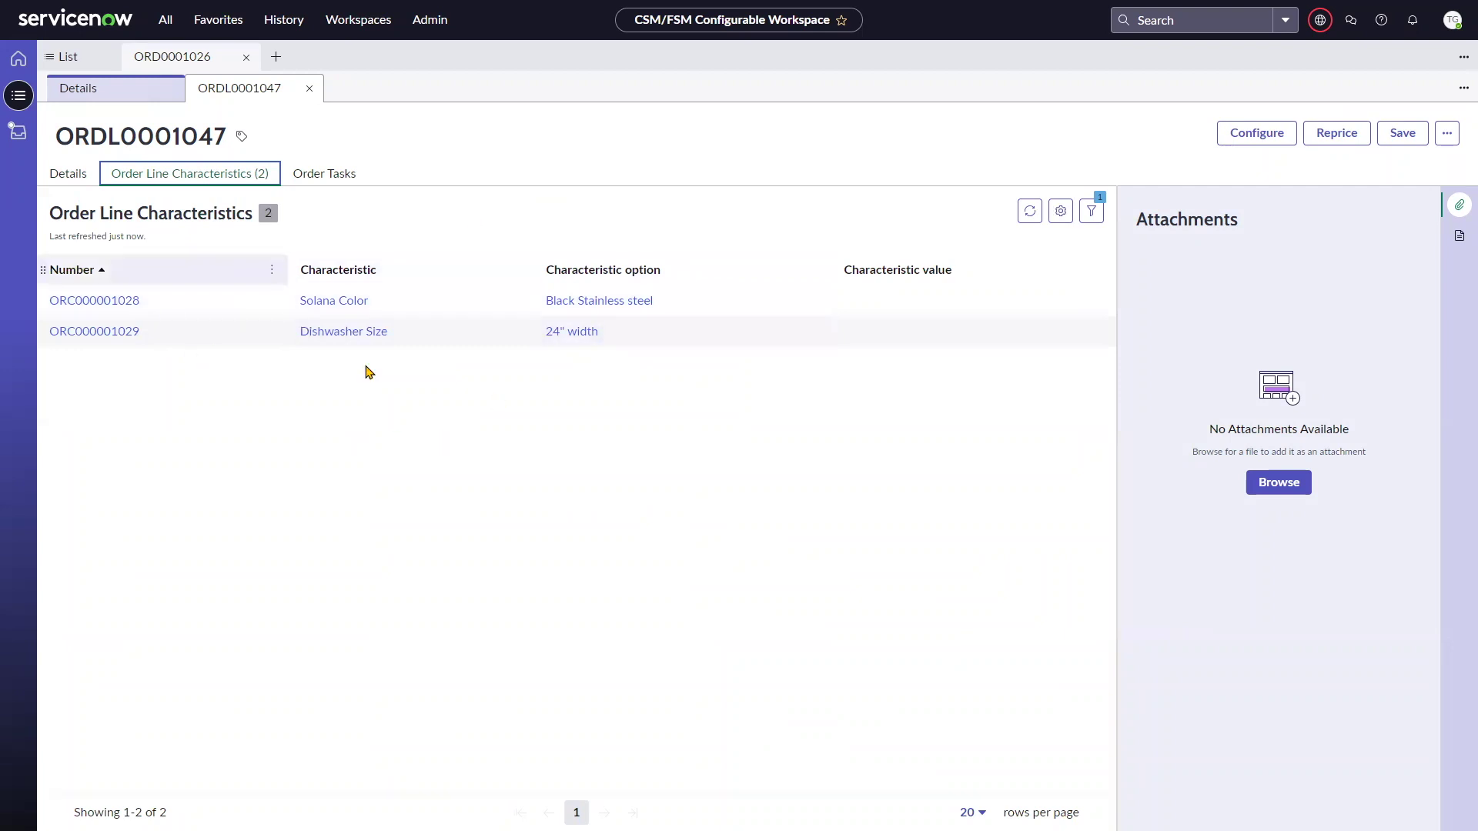
{"action": "left_click", "coordinate": [67, 177]}
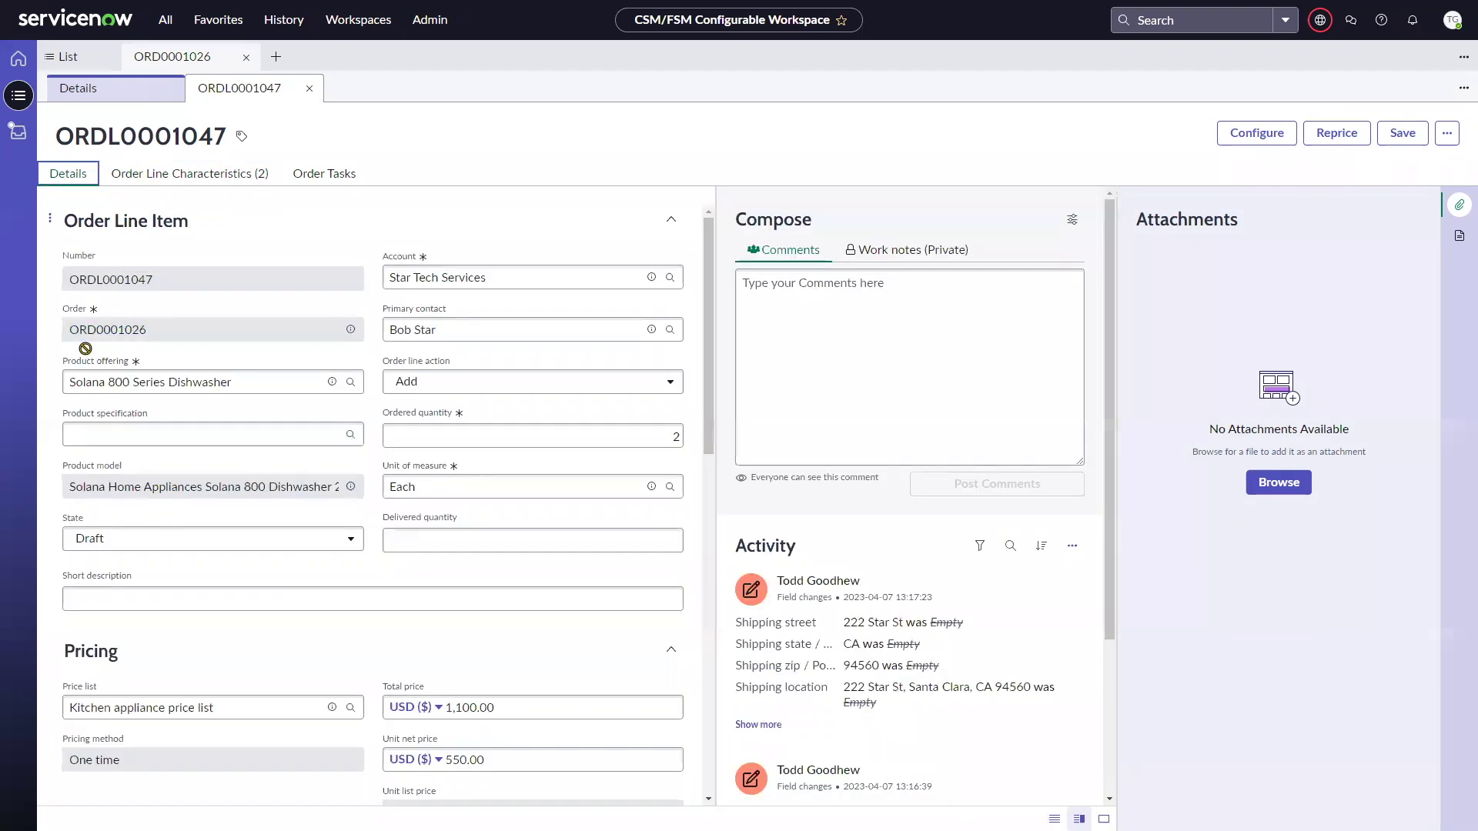
{"action": "left_click_drag", "start_coordinate": [66, 491], "coordinate": [353, 487]}
{"action": "left_click_drag", "start_coordinate": [219, 498], "coordinate": [69, 457]}
{"action": "left_click", "coordinate": [185, 174]}
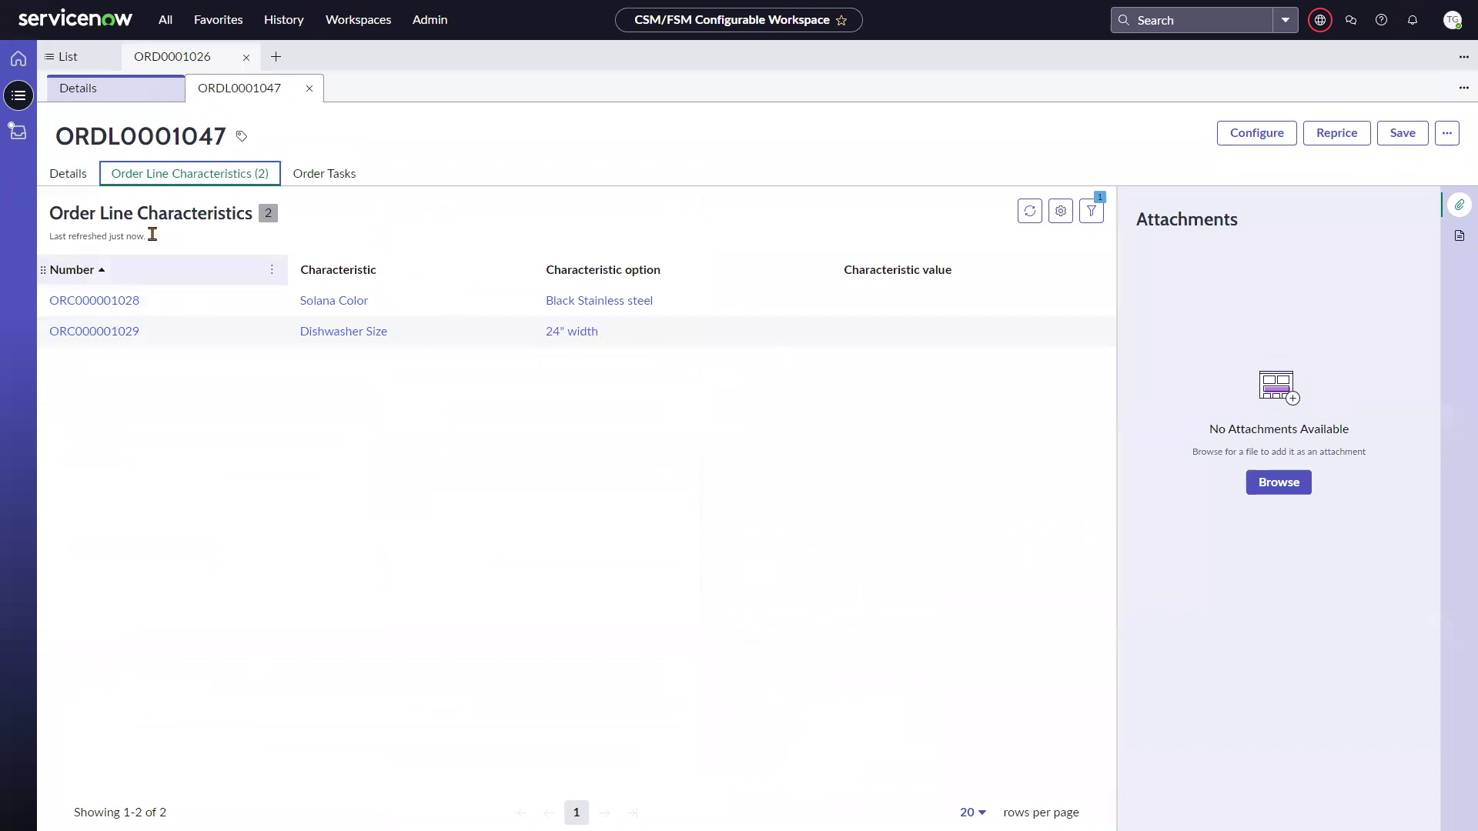
{"action": "left_click", "coordinate": [68, 173]}
{"action": "left_click", "coordinate": [309, 91]}
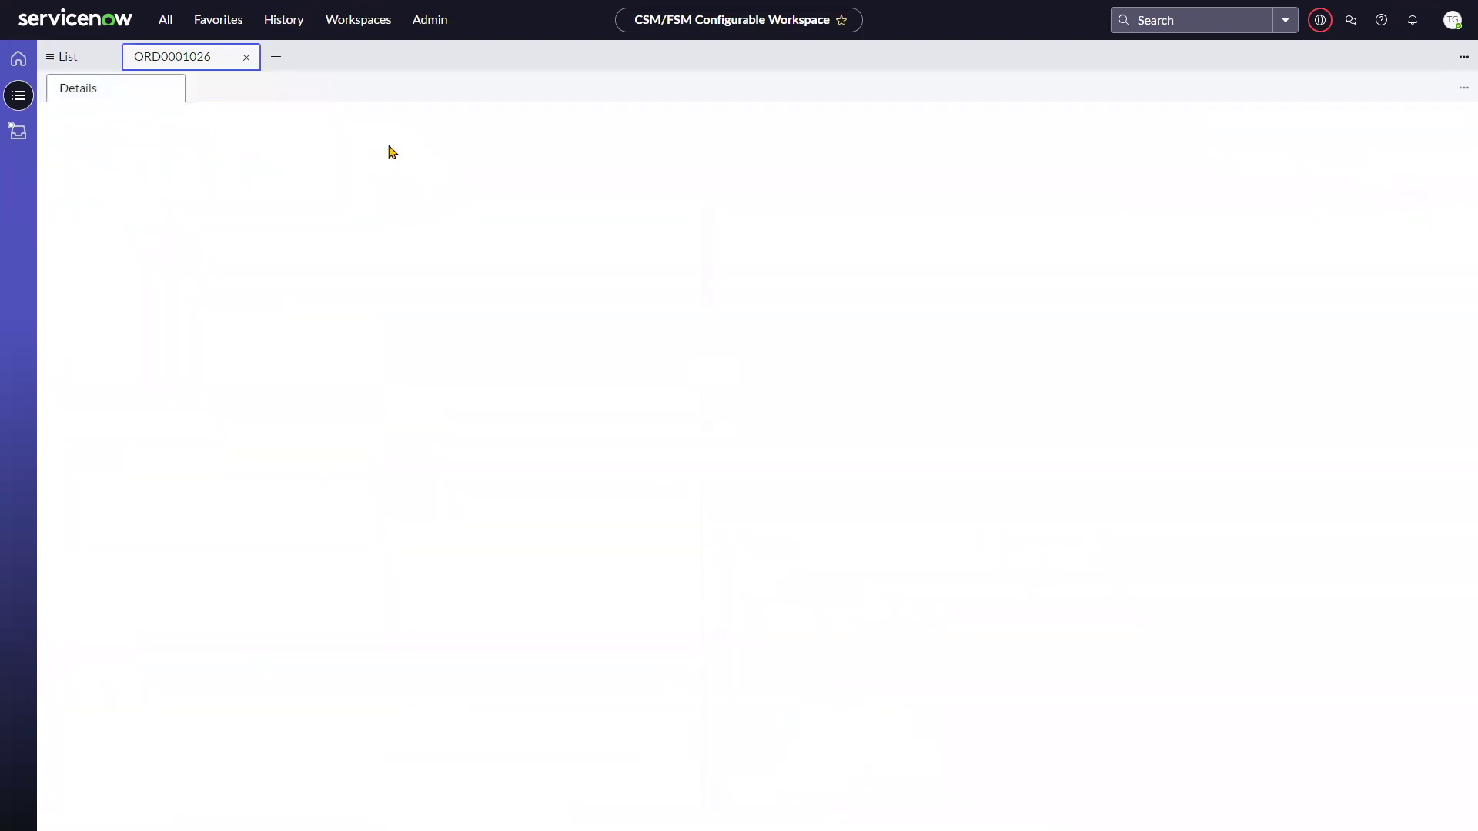
{"action": "left_click", "coordinate": [68, 174]}
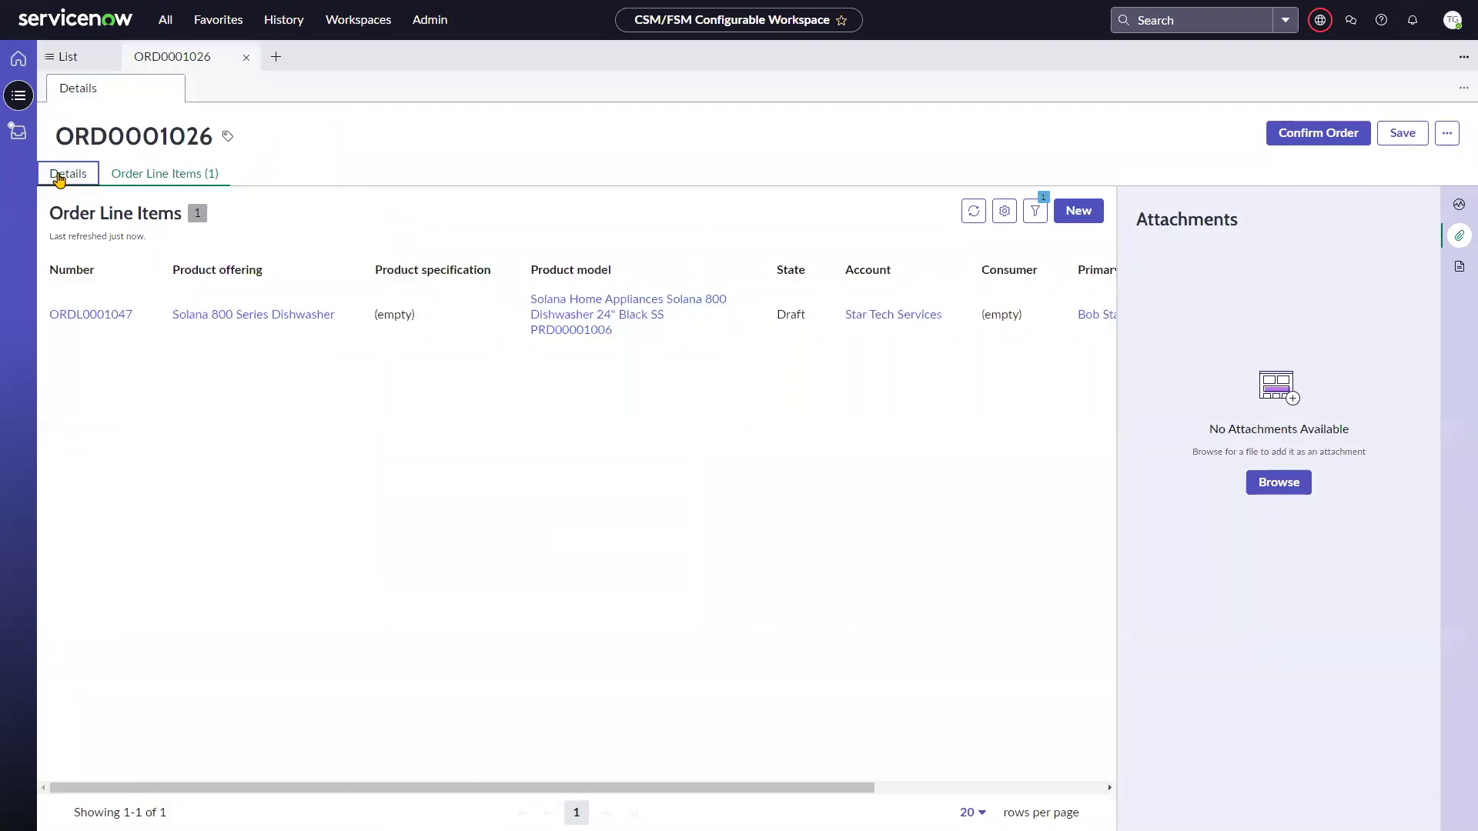
{"action": "left_click", "coordinate": [55, 485]}
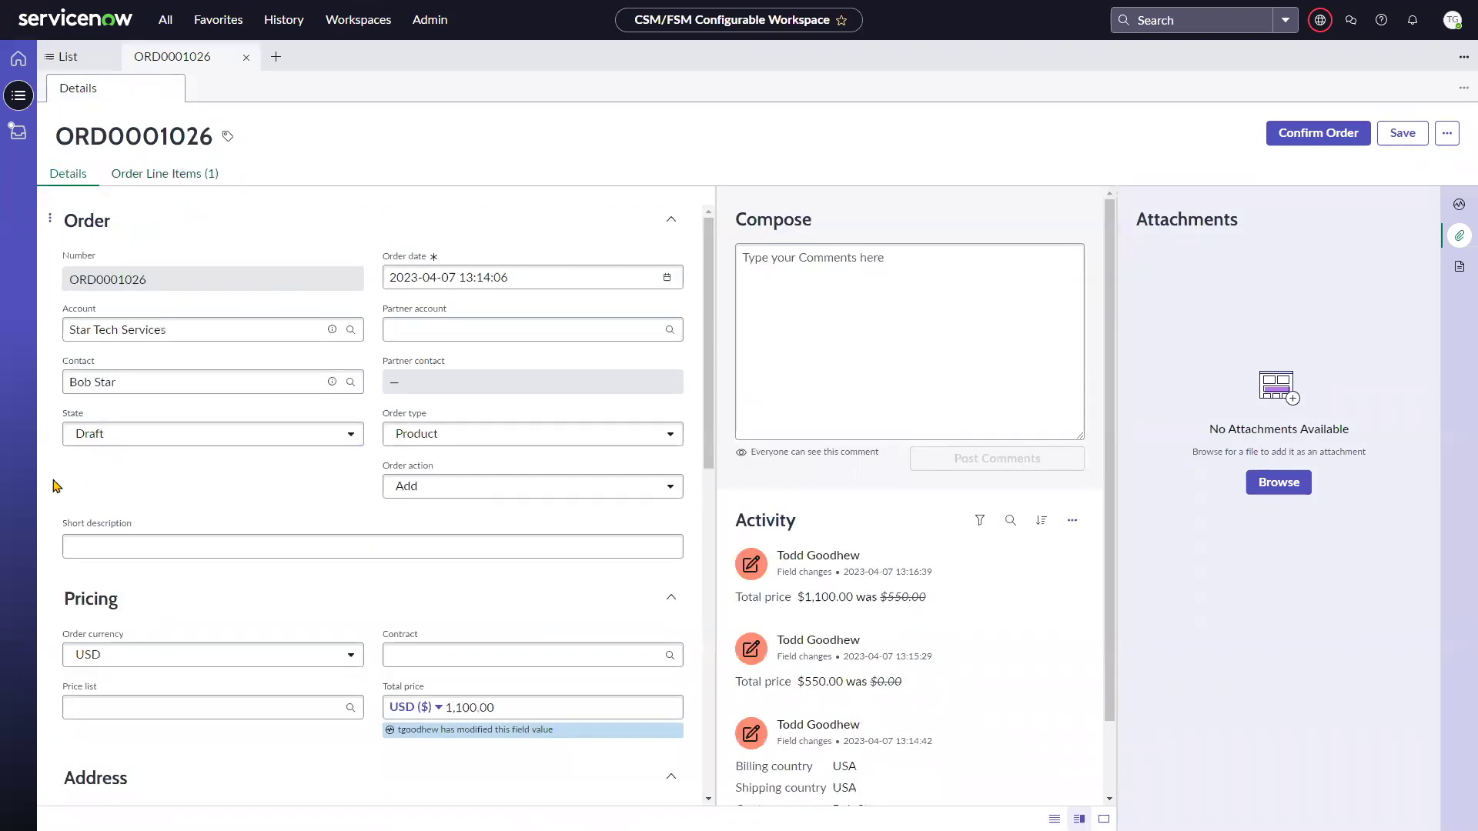
{"action": "scroll", "coordinate": [108, 468], "scroll_direction": "down", "scroll_amount": 1}
{"action": "left_click", "coordinate": [108, 468]}
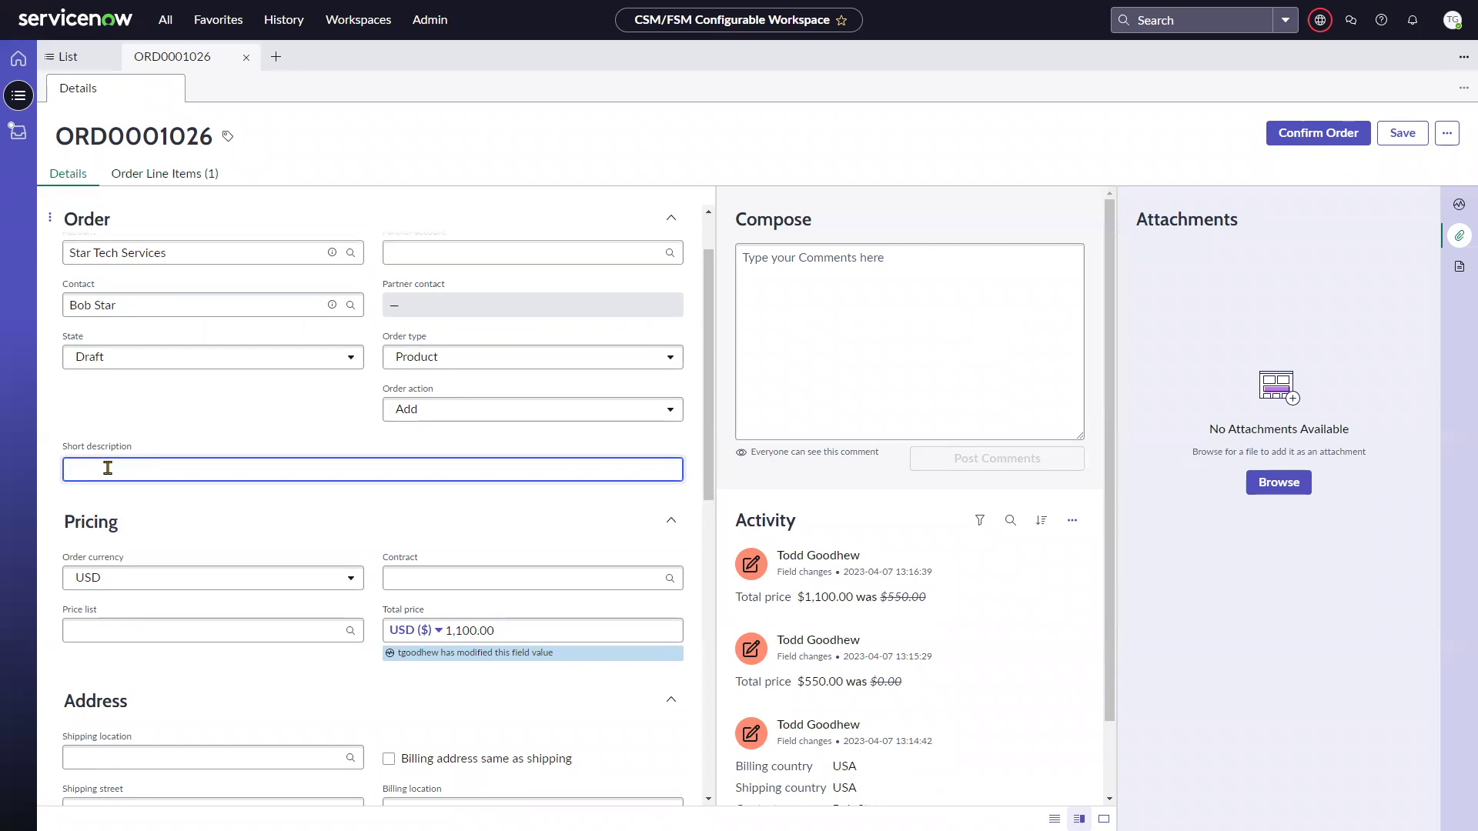
{"action": "type", "text": "bob star - dishwasher"}
Step: Set the billing location to the second suggested address
{"action": "scroll", "coordinate": [48, 485], "scroll_direction": "down", "scroll_amount": 2}
{"action": "scroll", "coordinate": [52, 496], "scroll_direction": "up", "scroll_amount": 3}
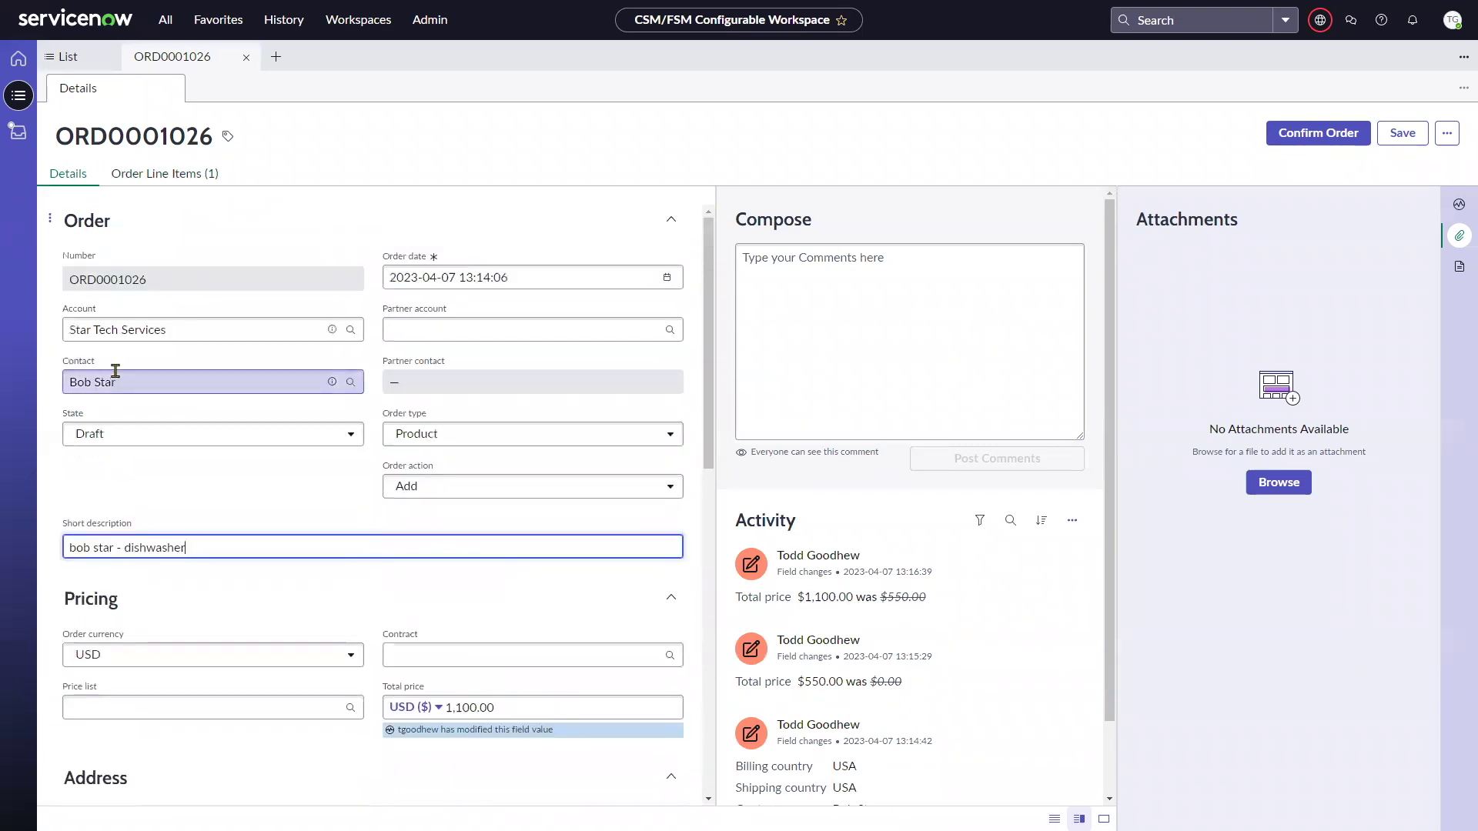
{"action": "scroll", "coordinate": [56, 426], "scroll_direction": "down", "scroll_amount": 3}
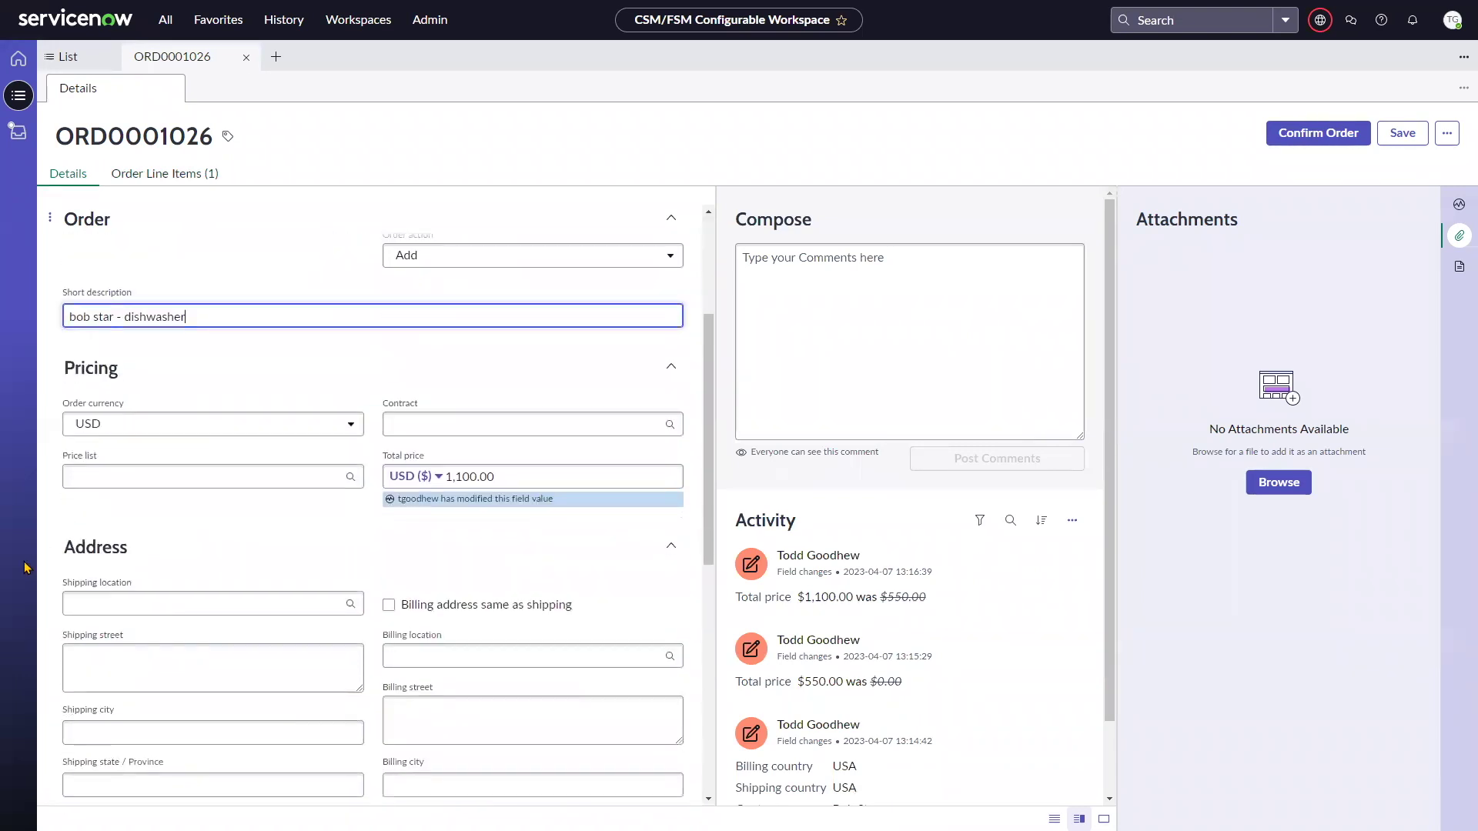
{"action": "scroll", "coordinate": [46, 565], "scroll_direction": "down", "scroll_amount": 2}
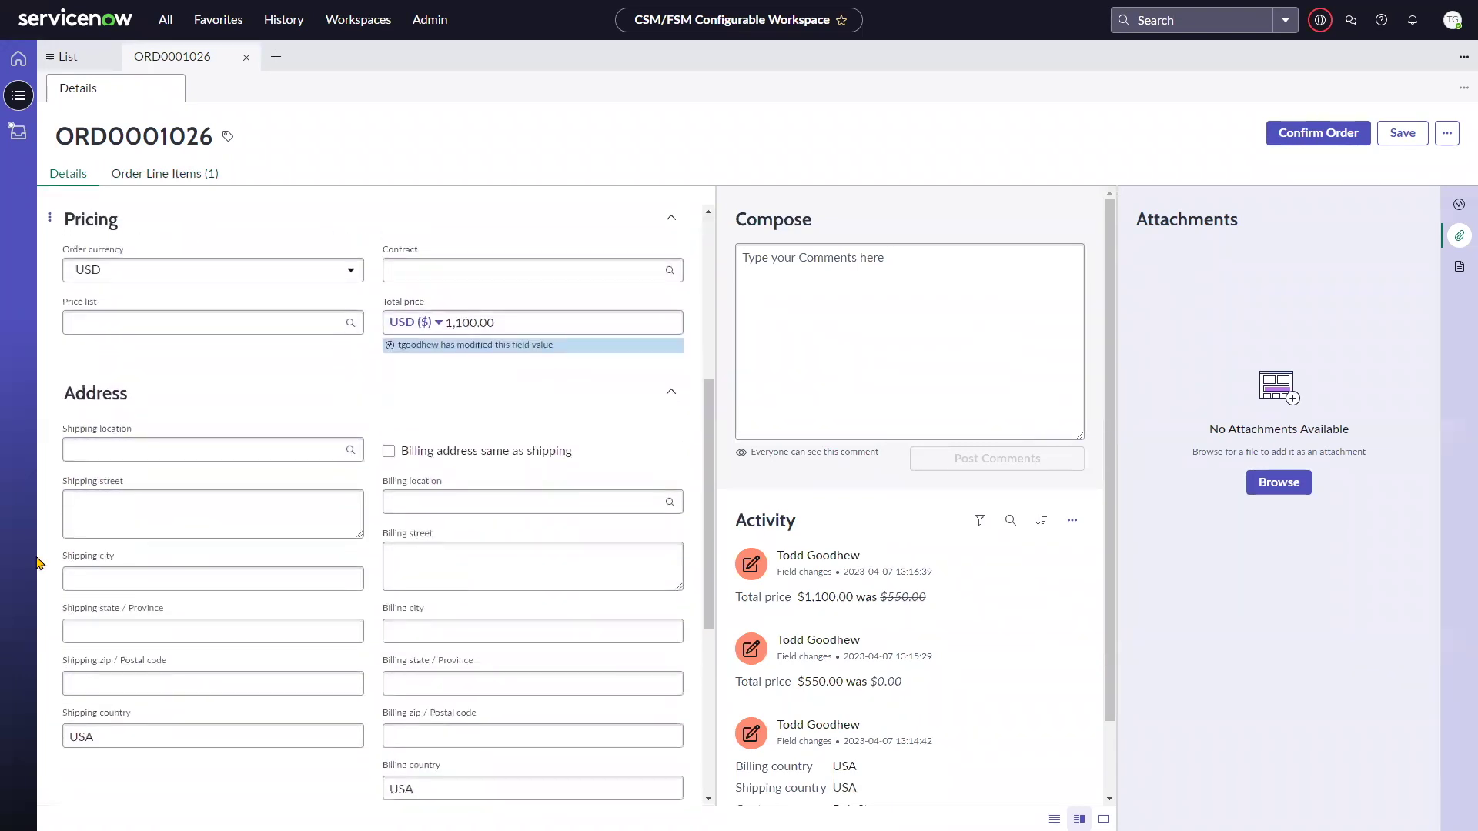
{"action": "scroll", "coordinate": [39, 477], "scroll_direction": "down", "scroll_amount": 1}
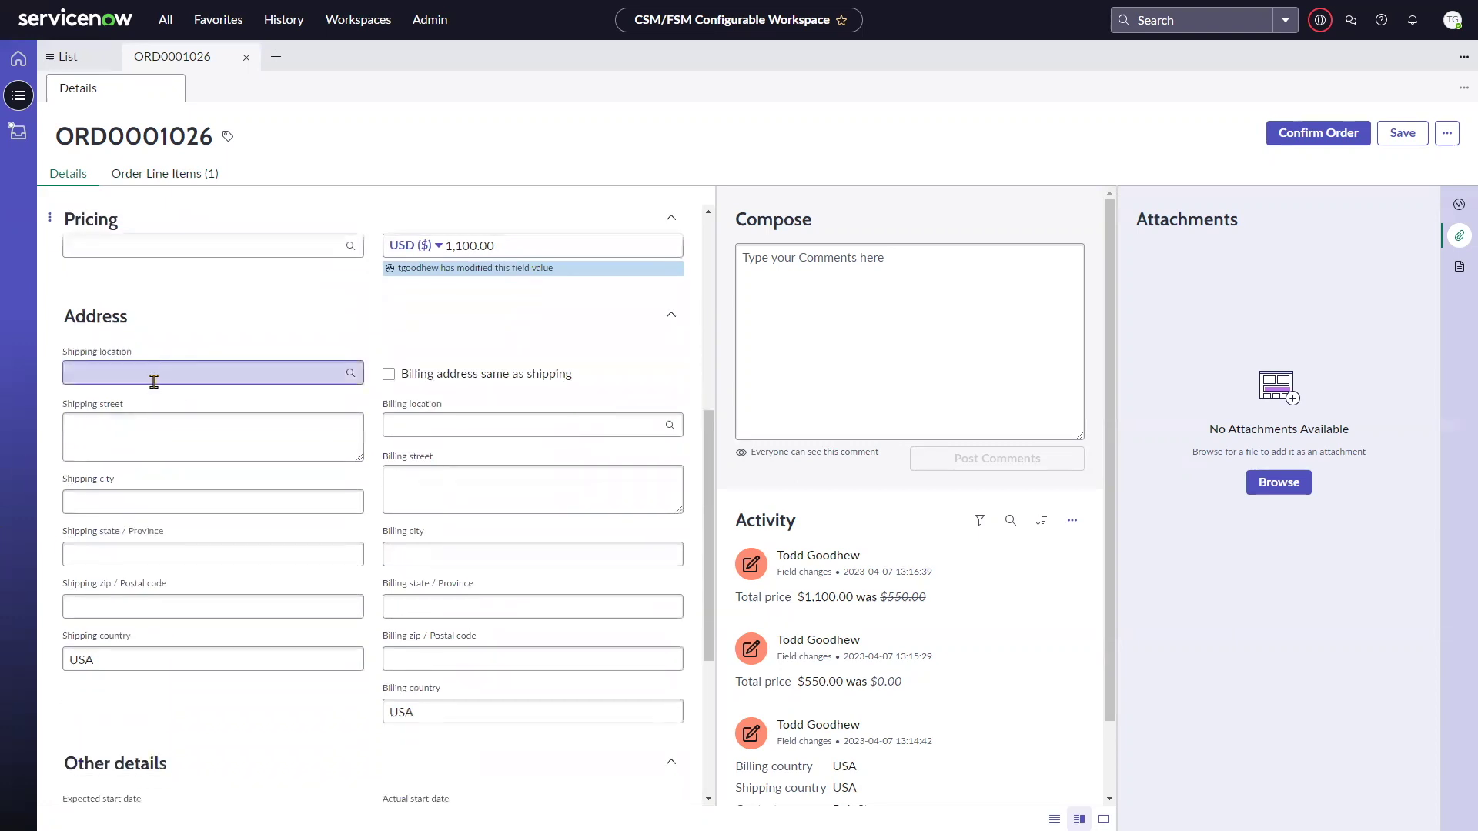
{"action": "left_click", "coordinate": [425, 424]}
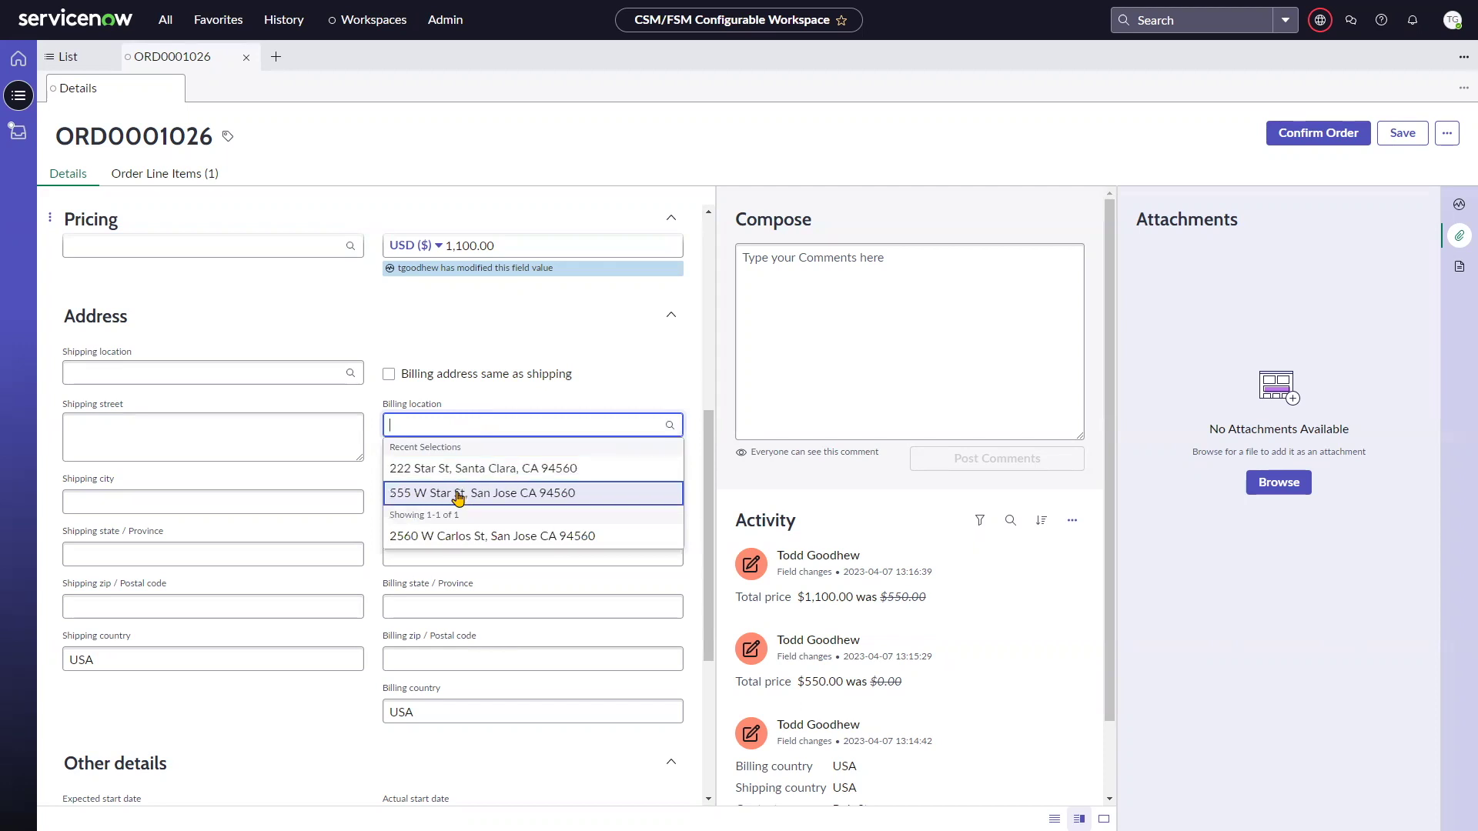
{"action": "left_click", "coordinate": [458, 493]}
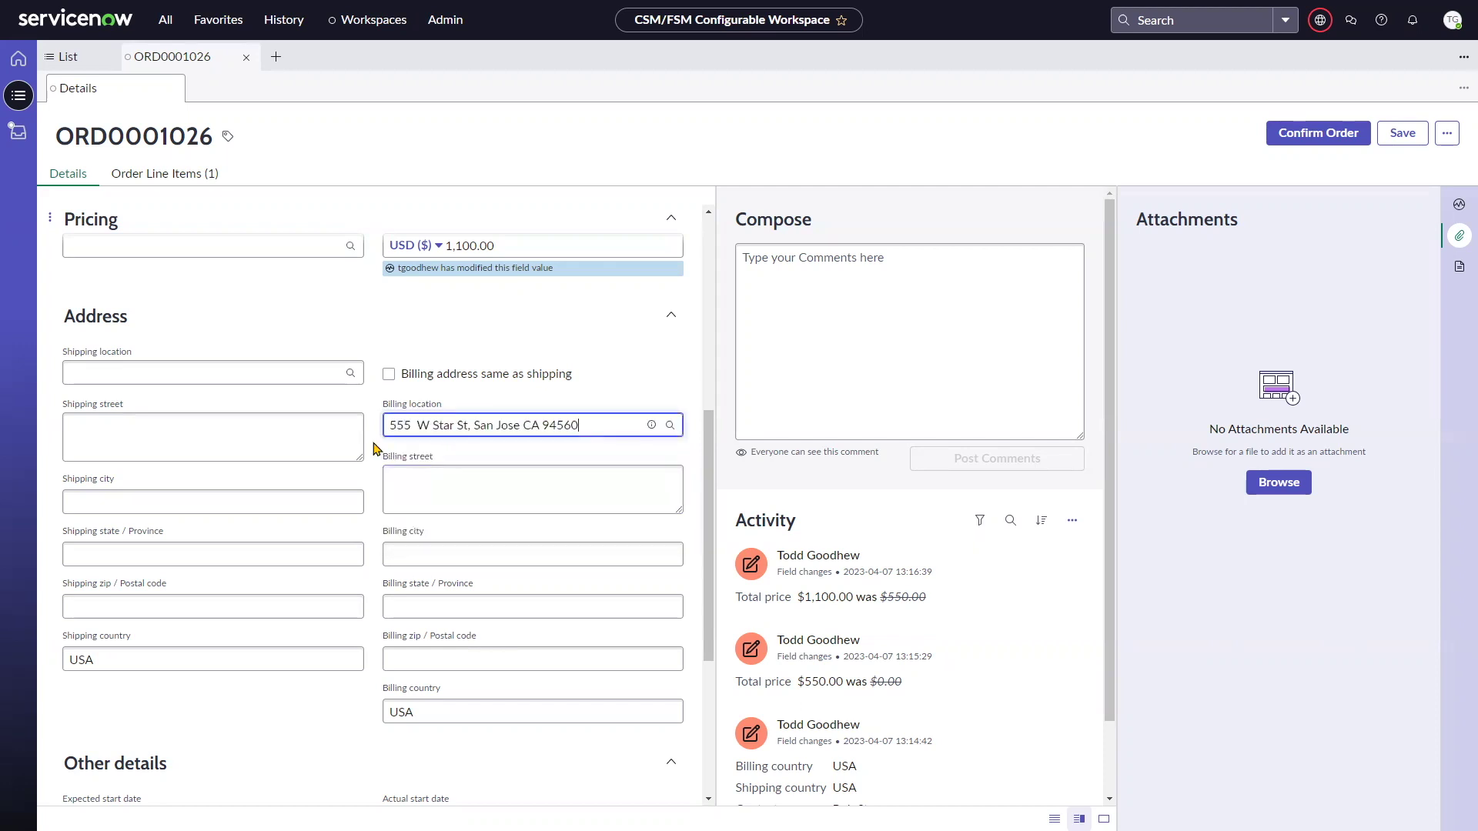
{"action": "scroll", "coordinate": [381, 501], "scroll_direction": "down", "scroll_amount": 3}
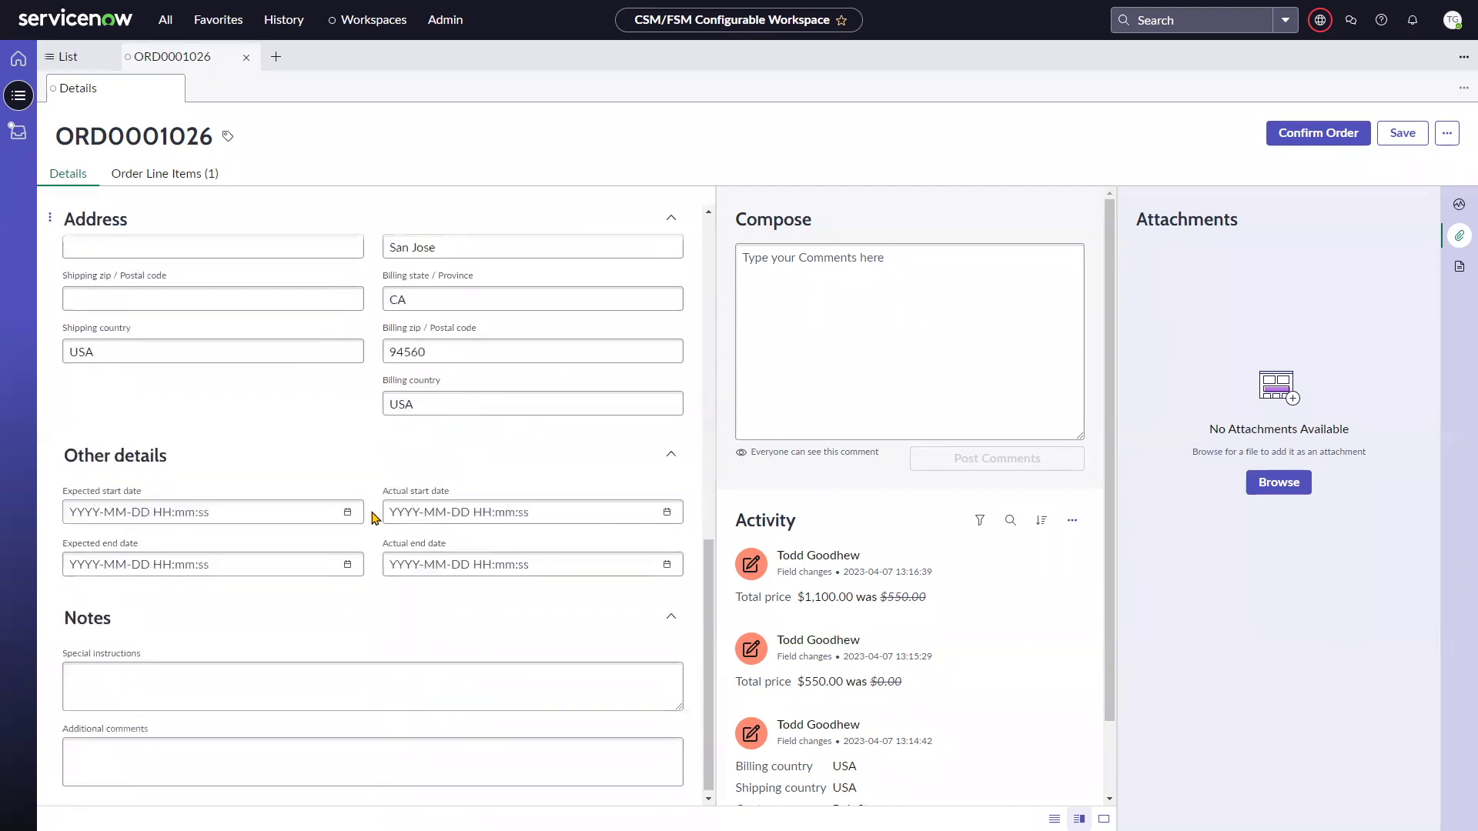
{"action": "scroll", "coordinate": [377, 512], "scroll_direction": "up", "scroll_amount": 8}
Step: Review the dishwasher line item, then confirm ORD0001026 and dismiss the submitted notice
{"action": "left_click", "coordinate": [211, 171]}
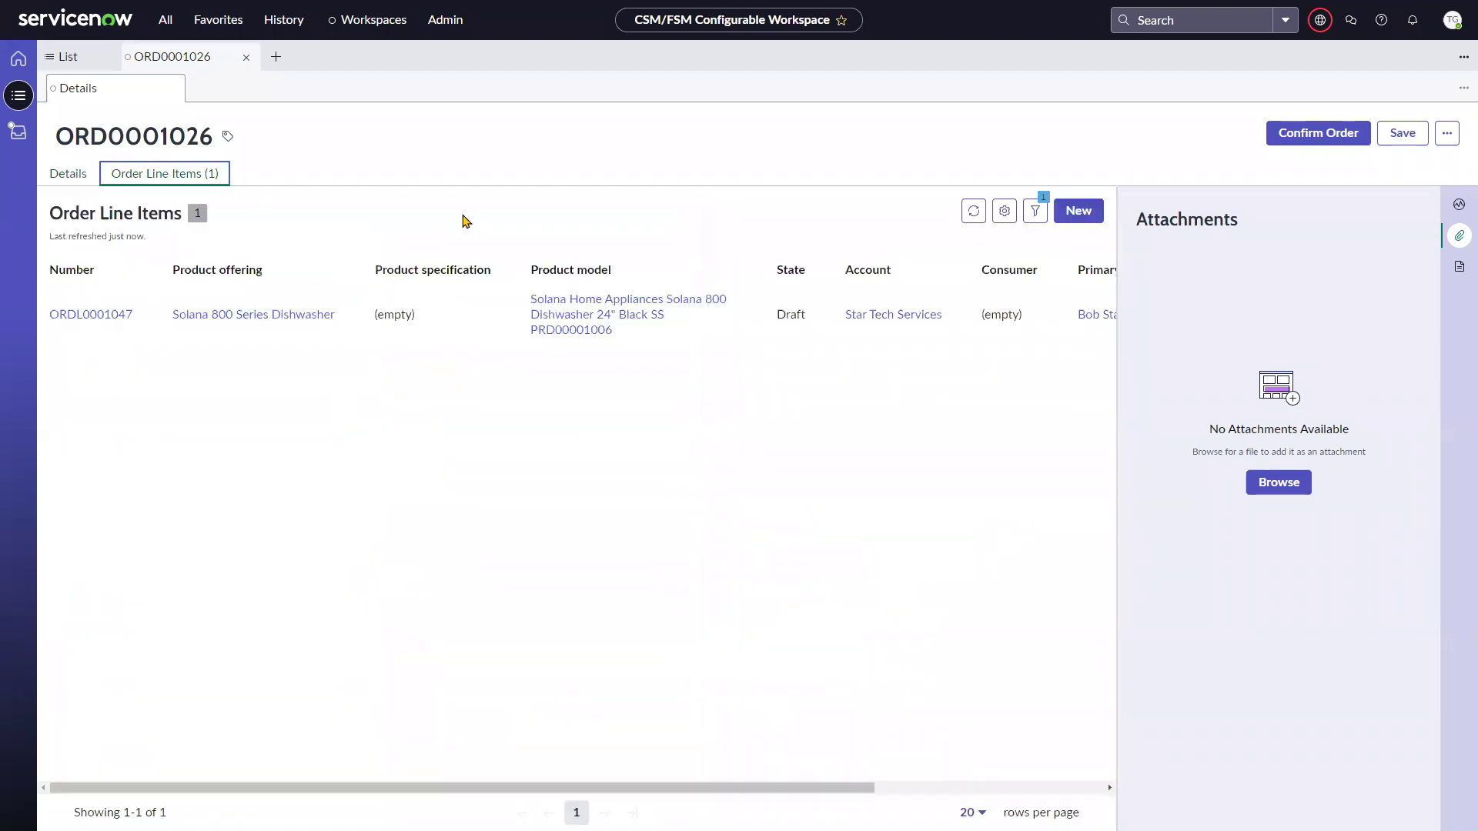
{"action": "left_click", "coordinate": [1309, 137]}
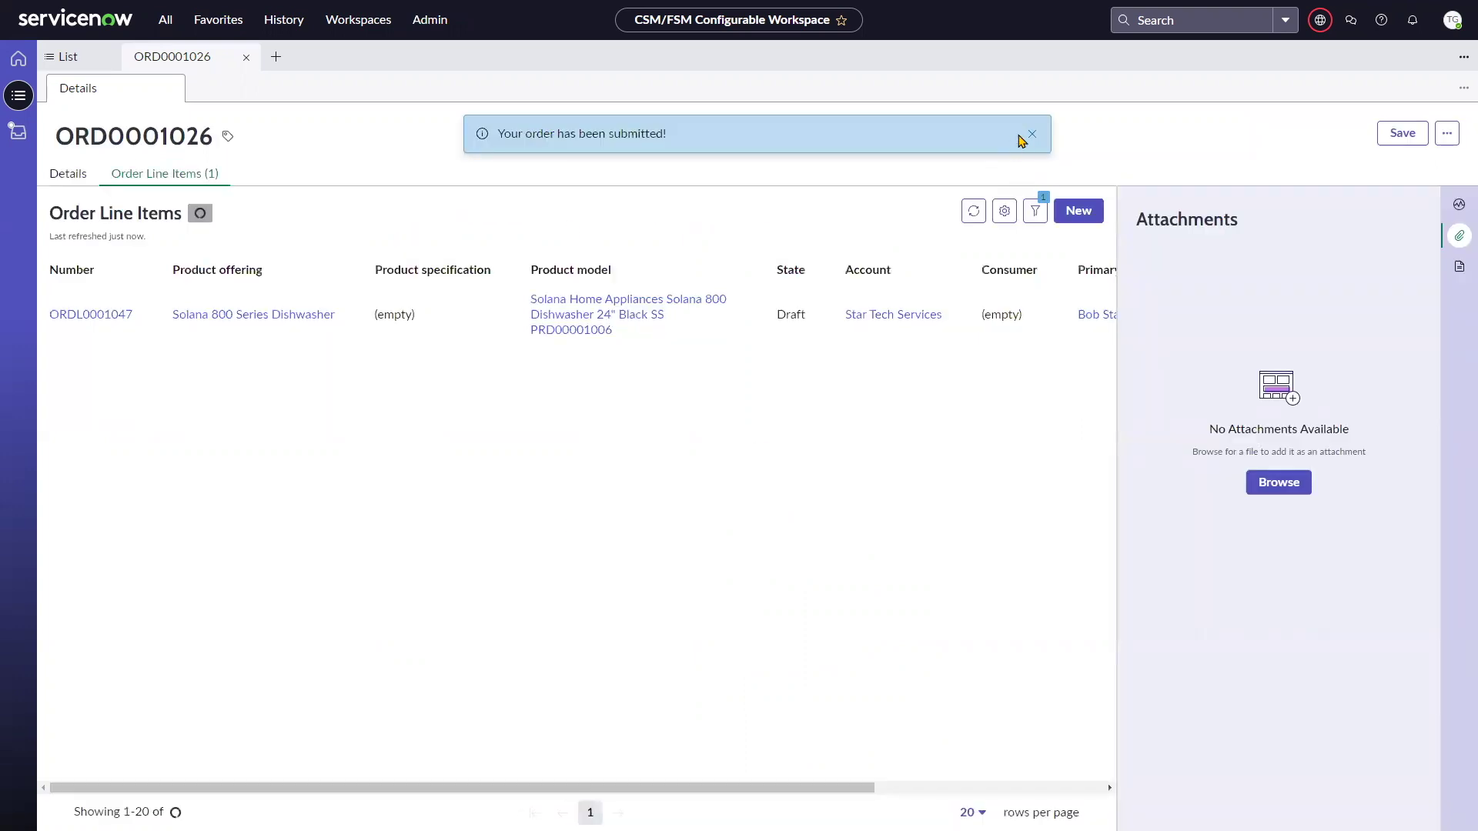
{"action": "left_click", "coordinate": [1031, 134]}
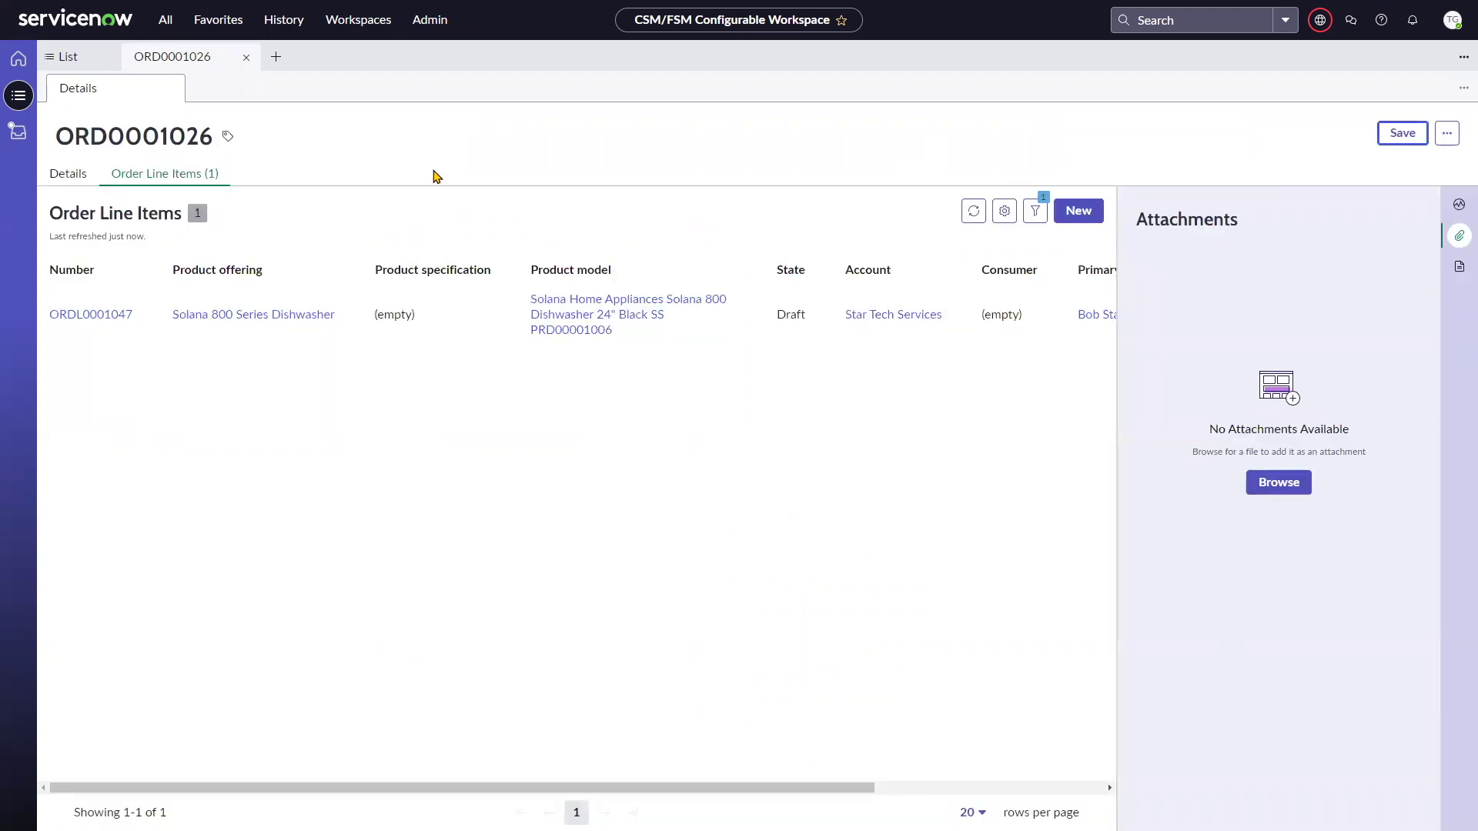